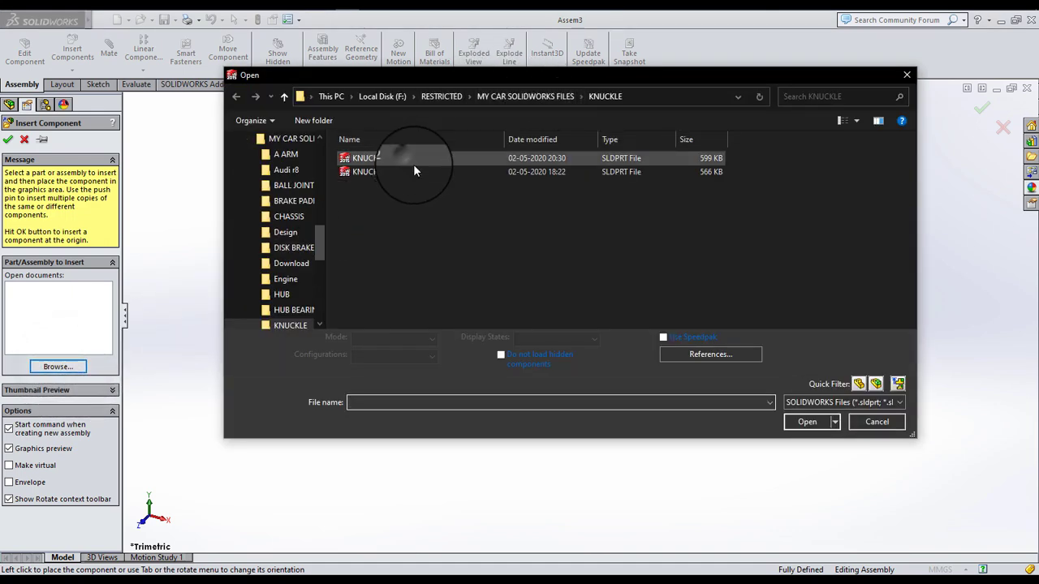
Step: Insert the KNUCKLE 2 part into the assembly at the origin
{"action": "left_click", "coordinate": [413, 168]}
{"action": "left_click", "coordinate": [803, 420]}
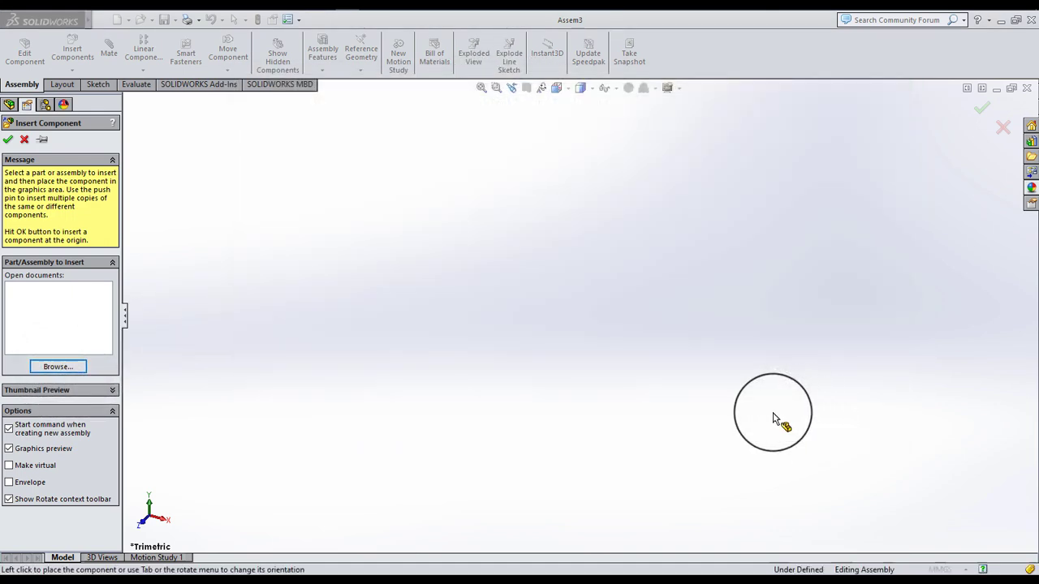
{"action": "left_click", "coordinate": [9, 138]}
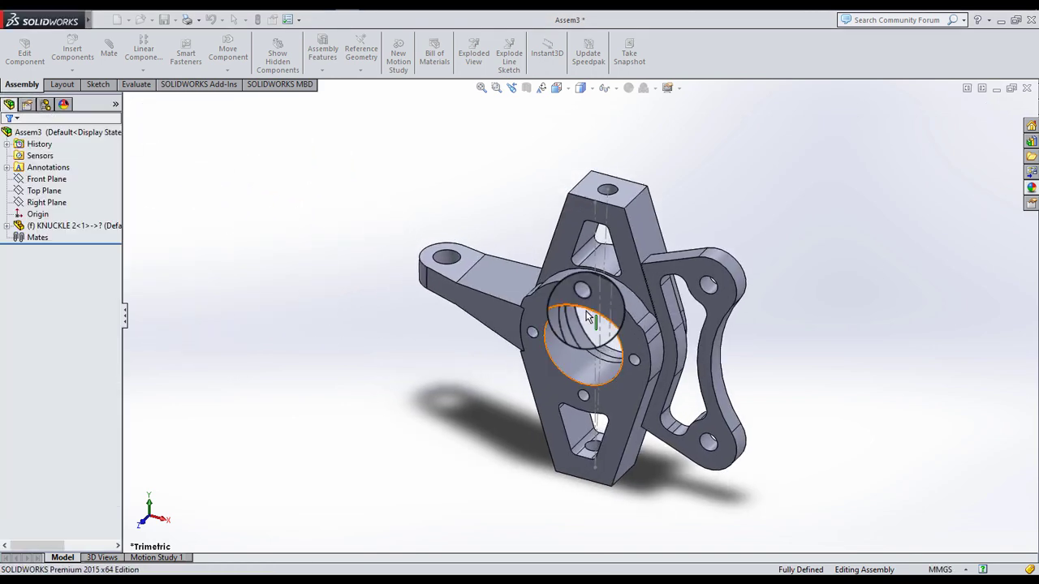
Step: Insert the BALL JOINT ASSEMBLY from the BALL JOINT folder and place it in free space beside the knuckle's steering arm
{"action": "mouse_move", "coordinate": [615, 377]}
{"action": "middle_mouse_down"}
{"action": "mouse_move", "coordinate": [560, 376]}
{"action": "mouse_move", "coordinate": [656, 385]}
{"action": "mouse_move", "coordinate": [630, 409]}
{"action": "mouse_move", "coordinate": [613, 383]}
{"action": "middle_mouse_up"}
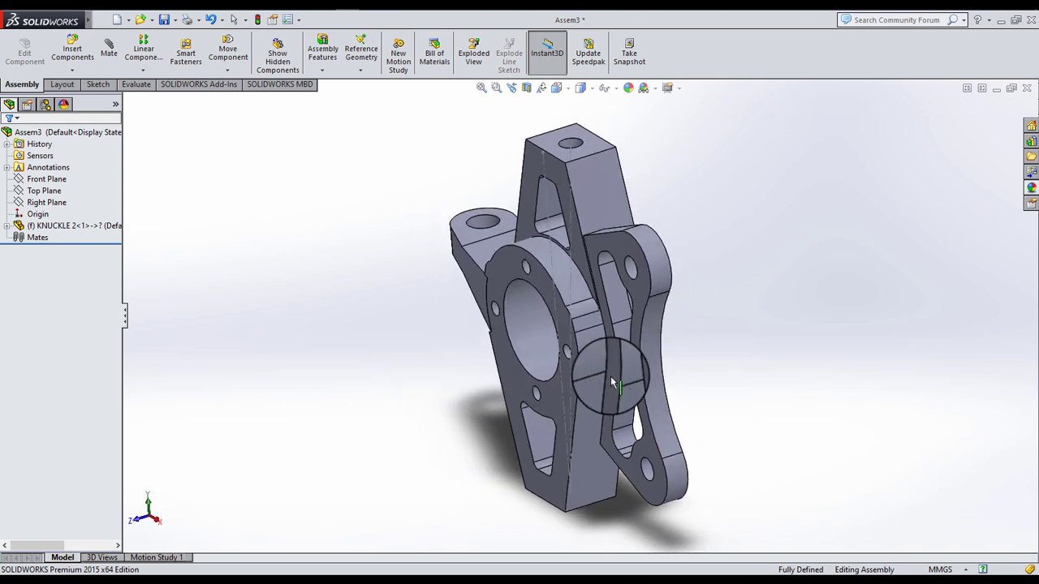
{"action": "left_click", "coordinate": [73, 50]}
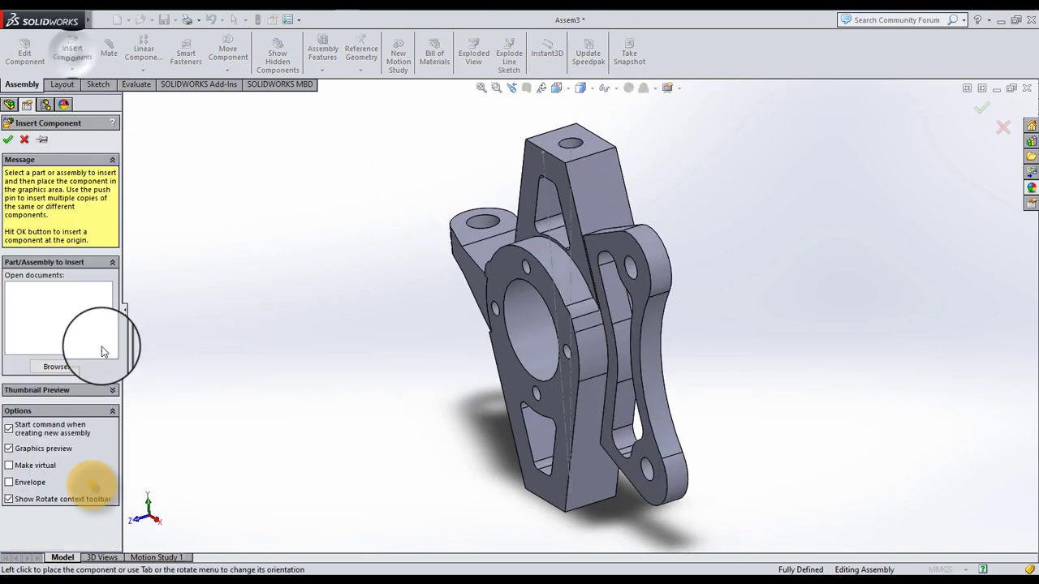
{"action": "left_click", "coordinate": [73, 368]}
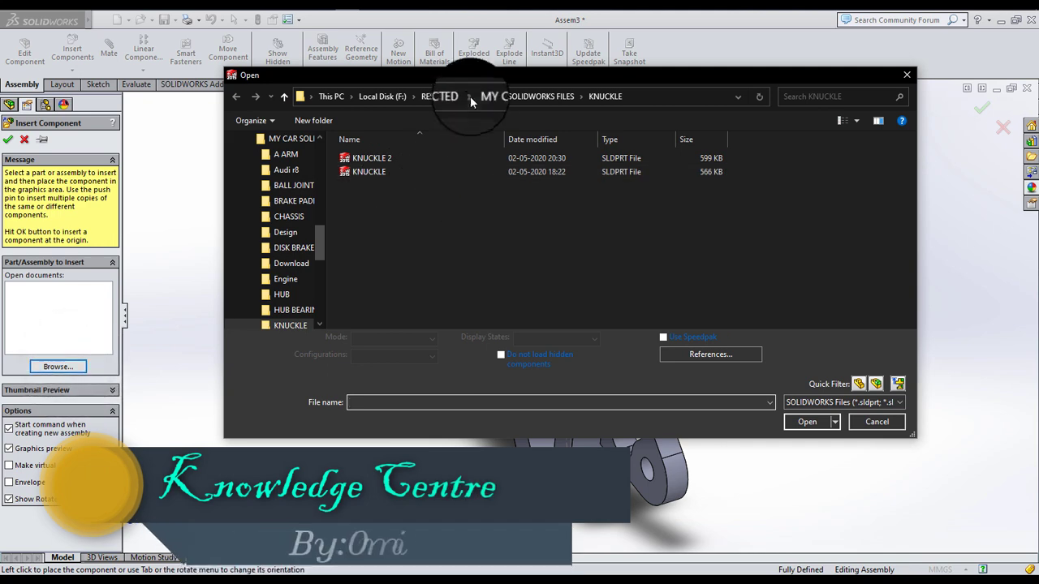
{"action": "left_click", "coordinate": [494, 101]}
{"action": "double_click", "coordinate": [373, 185]}
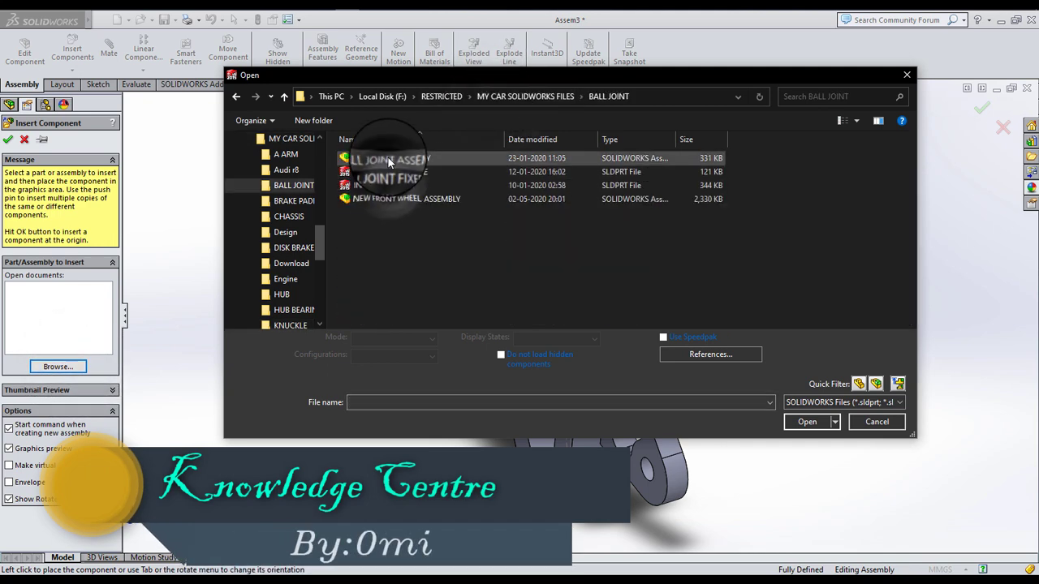
{"action": "left_click", "coordinate": [388, 157]}
{"action": "left_click", "coordinate": [807, 421]}
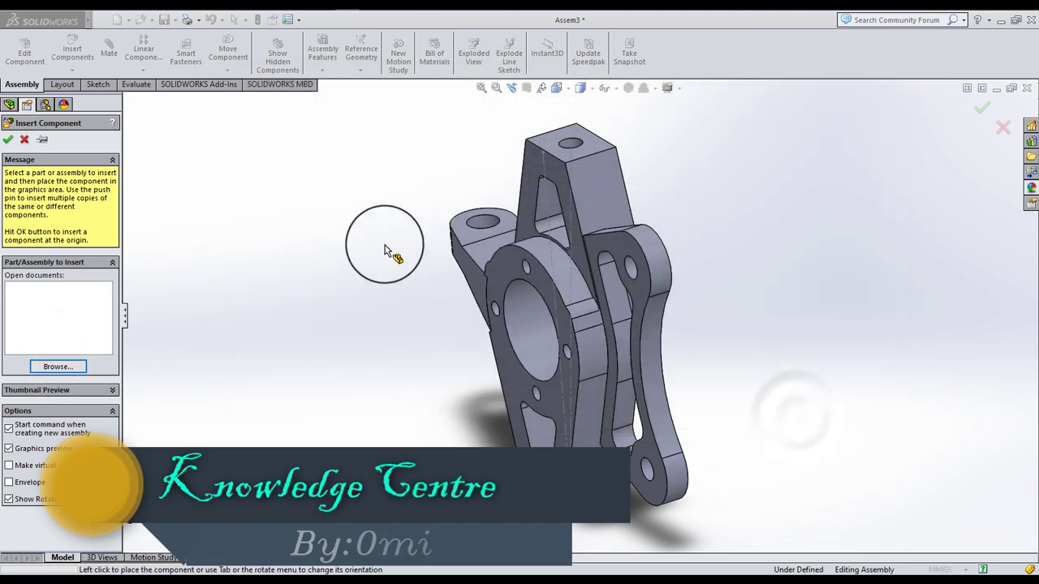
{"action": "left_click", "coordinate": [336, 219]}
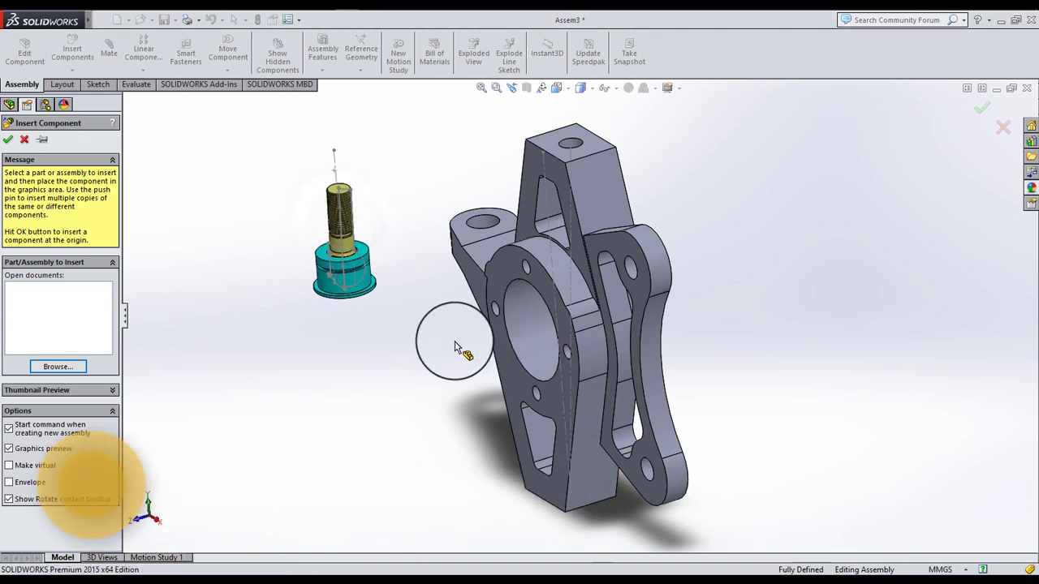
Step: Add a second copy of BALL JOINT ASSEMBLY just below the first one
{"action": "key", "text": "ctrl+7"}
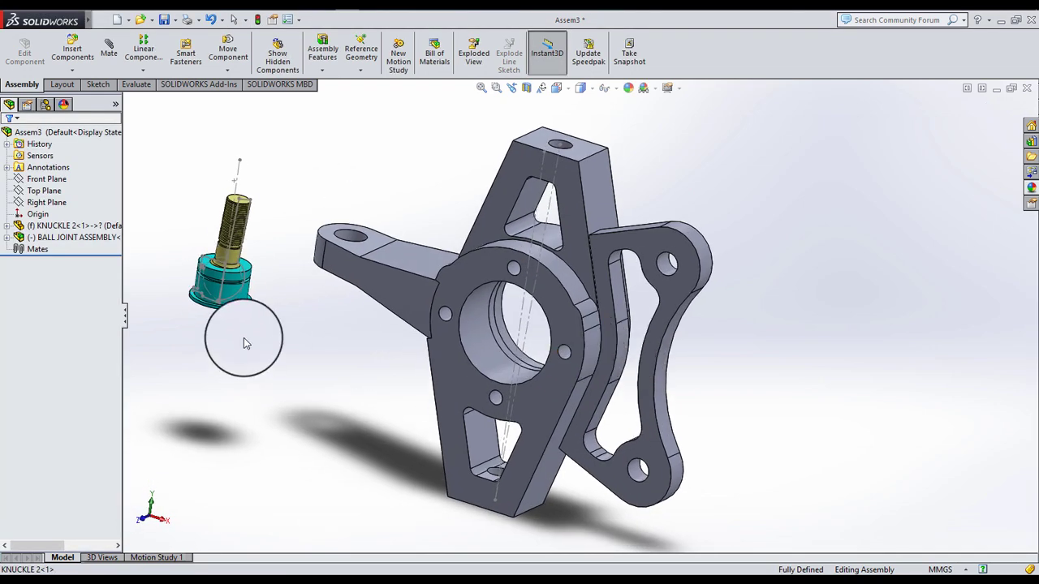
{"action": "left_click_drag", "start_coordinate": [105, 239], "coordinate": [307, 369]}
{"action": "left_click", "coordinate": [257, 365]}
{"action": "left_click", "coordinate": [273, 284]}
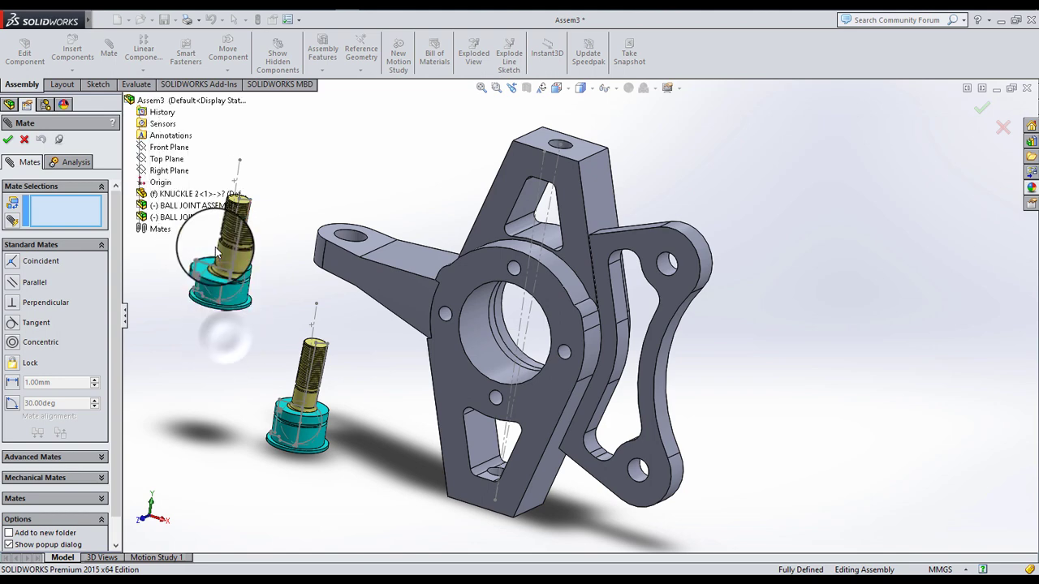
{"action": "left_click", "coordinate": [24, 139]}
Step: Start the Mate command and hide the sketches of all components
{"action": "scroll", "coordinate": [276, 255], "scroll_direction": "up", "scroll_amount": 2}
{"action": "scroll", "coordinate": [422, 300], "scroll_direction": "down", "scroll_amount": 2}
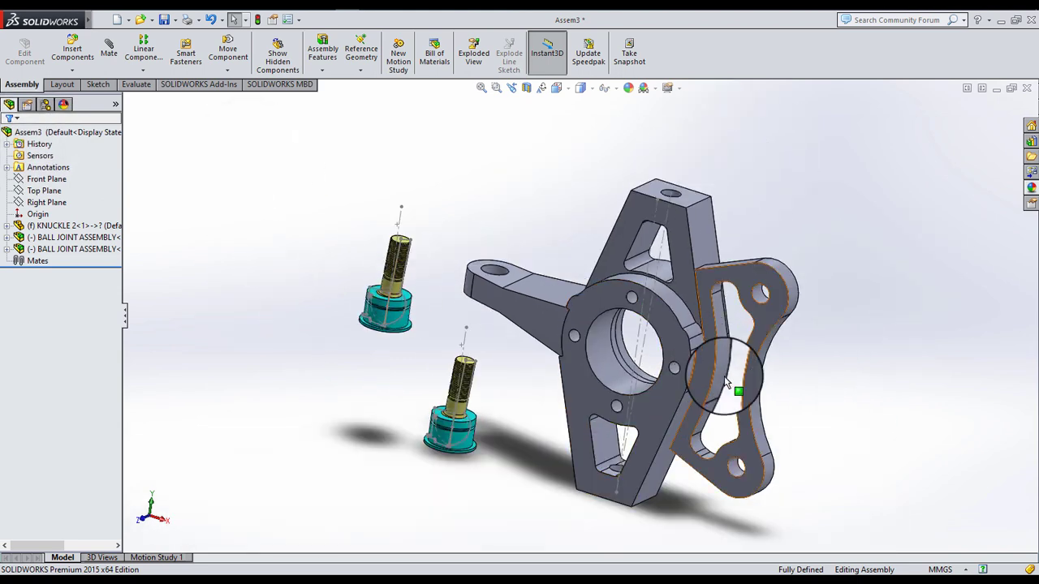
{"action": "scroll", "coordinate": [428, 240], "scroll_direction": "up", "scroll_amount": 1}
{"action": "left_click", "coordinate": [112, 50]}
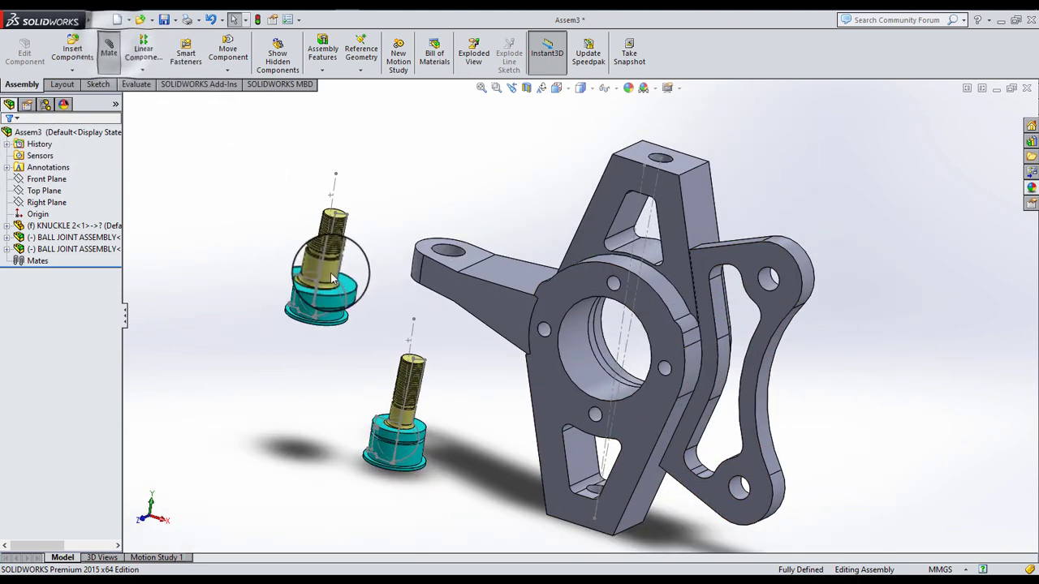
{"action": "left_click", "coordinate": [615, 88]}
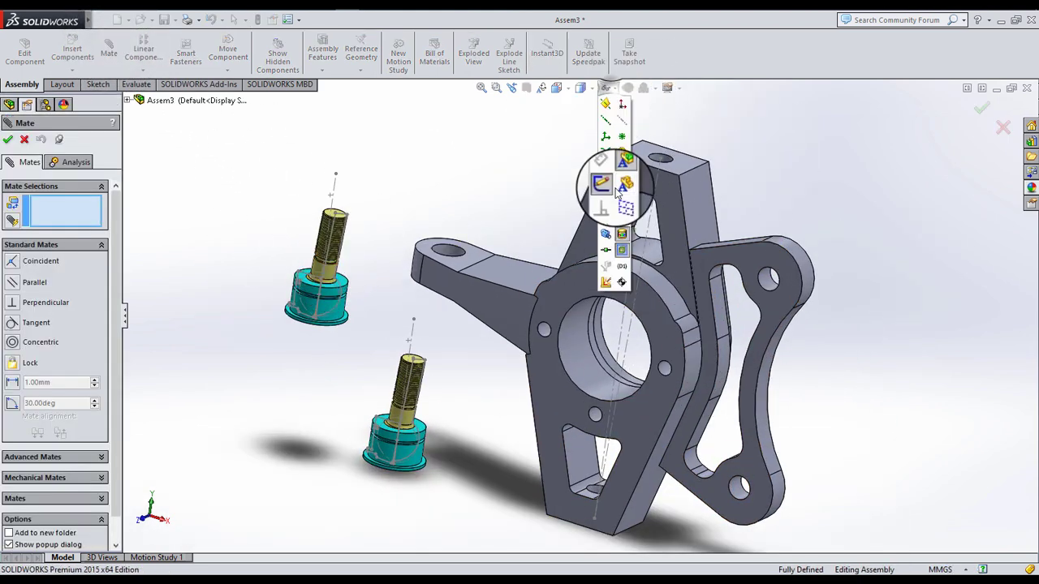
{"action": "left_click", "coordinate": [328, 274]}
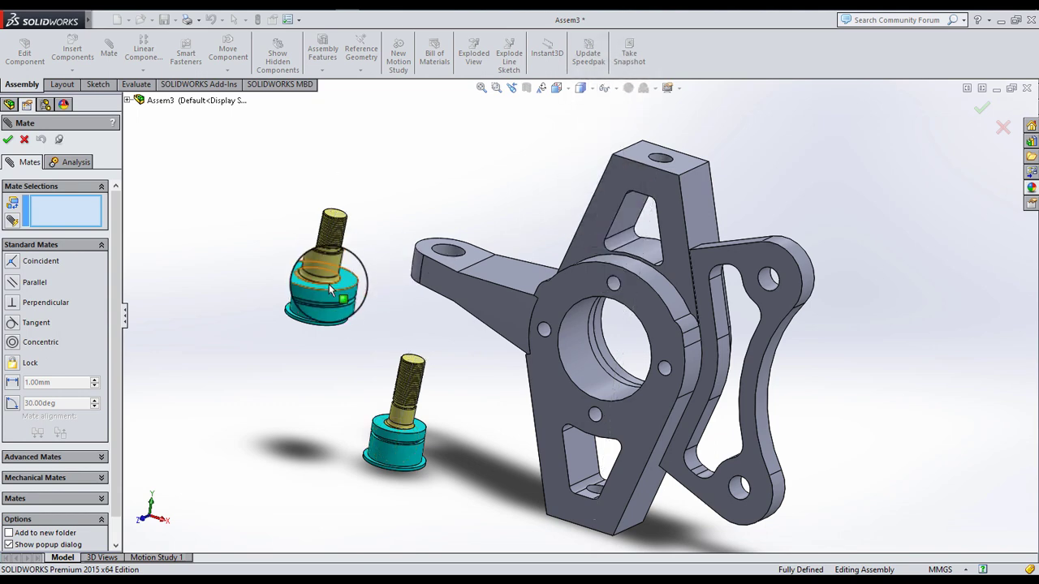
Step: Add a concentric mate between the first ball joint's stem and the hole in the knuckle's lower end
{"action": "left_click", "coordinate": [327, 270]}
{"action": "scroll", "coordinate": [608, 487], "scroll_direction": "down", "scroll_amount": 5}
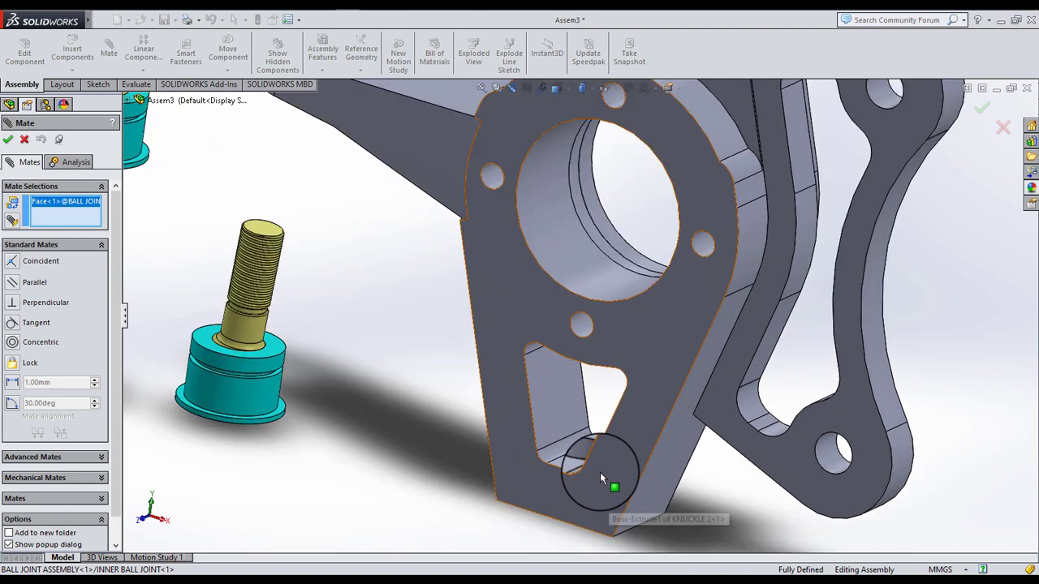
{"action": "left_click", "coordinate": [563, 426]}
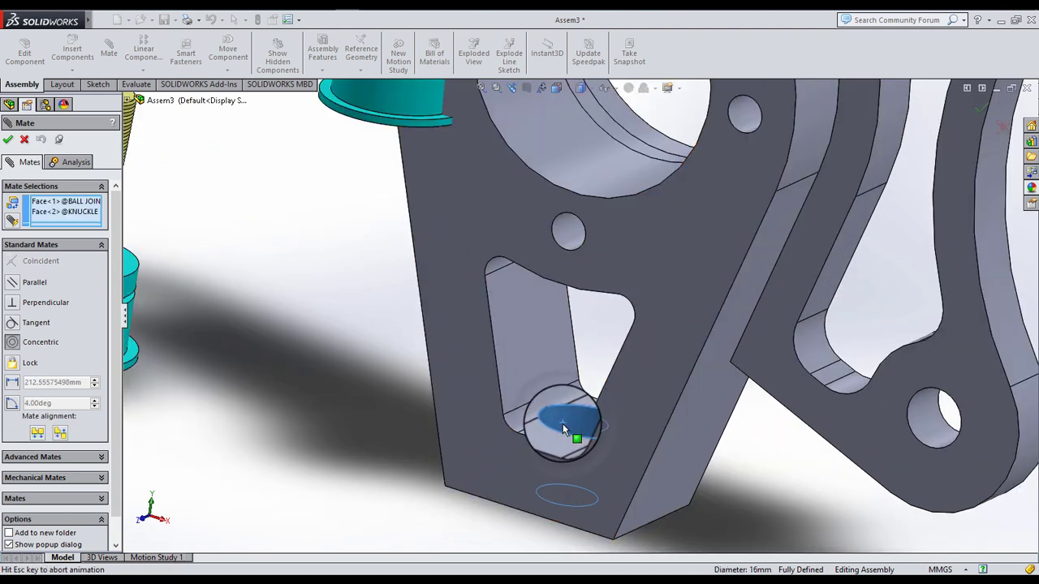
{"action": "left_click", "coordinate": [723, 448]}
Step: Add a 20 mm distance mate between the first ball joint's stem end face and the floor of the knuckle's lower cutout
{"action": "scroll", "coordinate": [648, 264], "scroll_direction": "up", "scroll_amount": 8}
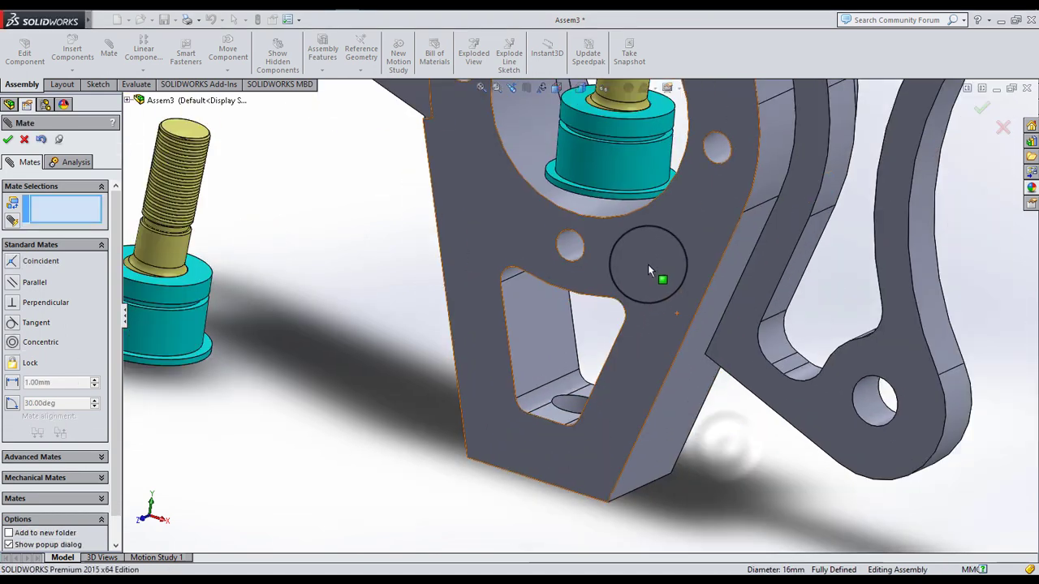
{"action": "scroll", "coordinate": [604, 203], "scroll_direction": "down", "scroll_amount": 5}
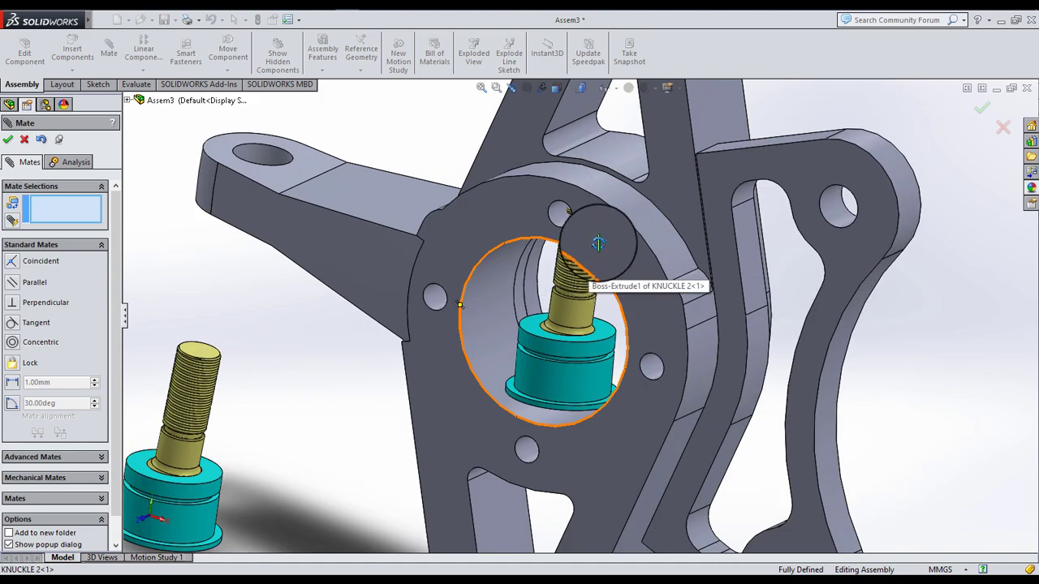
{"action": "scroll", "coordinate": [603, 245], "scroll_direction": "down", "scroll_amount": 6}
{"action": "scroll", "coordinate": [572, 248], "scroll_direction": "down", "scroll_amount": 2}
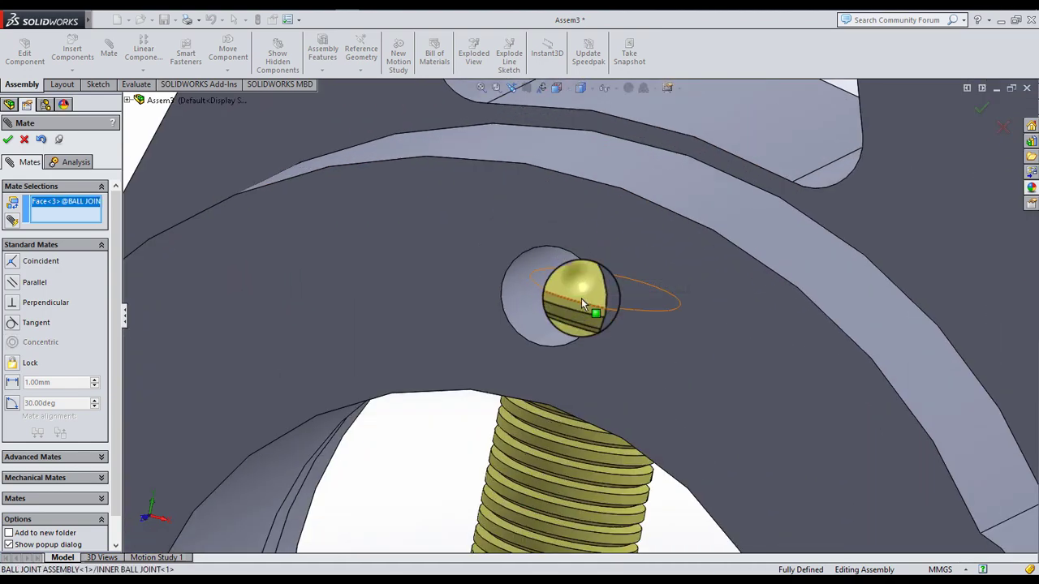
{"action": "scroll", "coordinate": [581, 298], "scroll_direction": "up", "scroll_amount": 12}
{"action": "scroll", "coordinate": [570, 384], "scroll_direction": "down", "scroll_amount": 5}
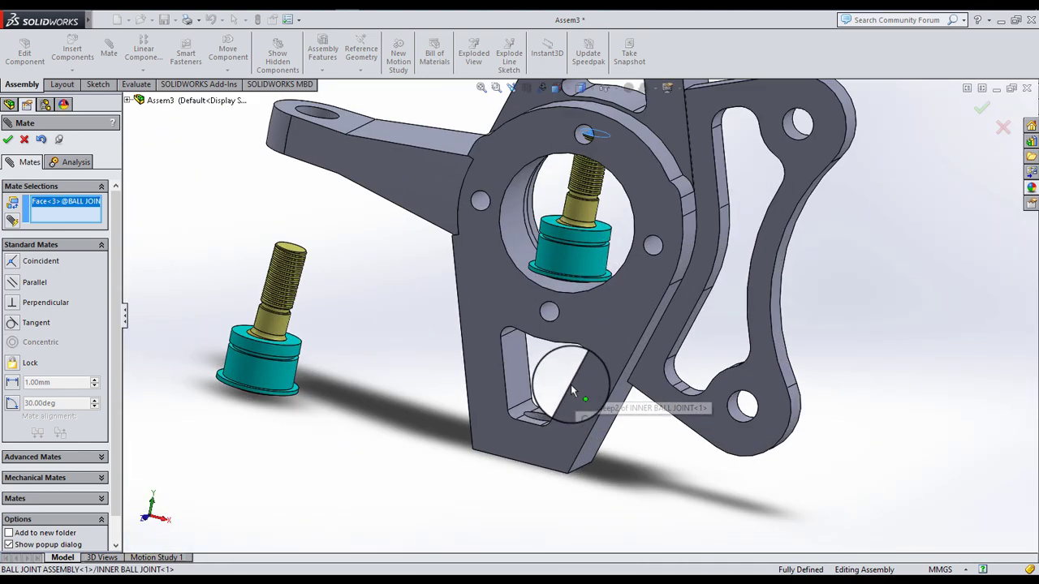
{"action": "scroll", "coordinate": [571, 387], "scroll_direction": "down", "scroll_amount": 4}
{"action": "left_click", "coordinate": [514, 388]}
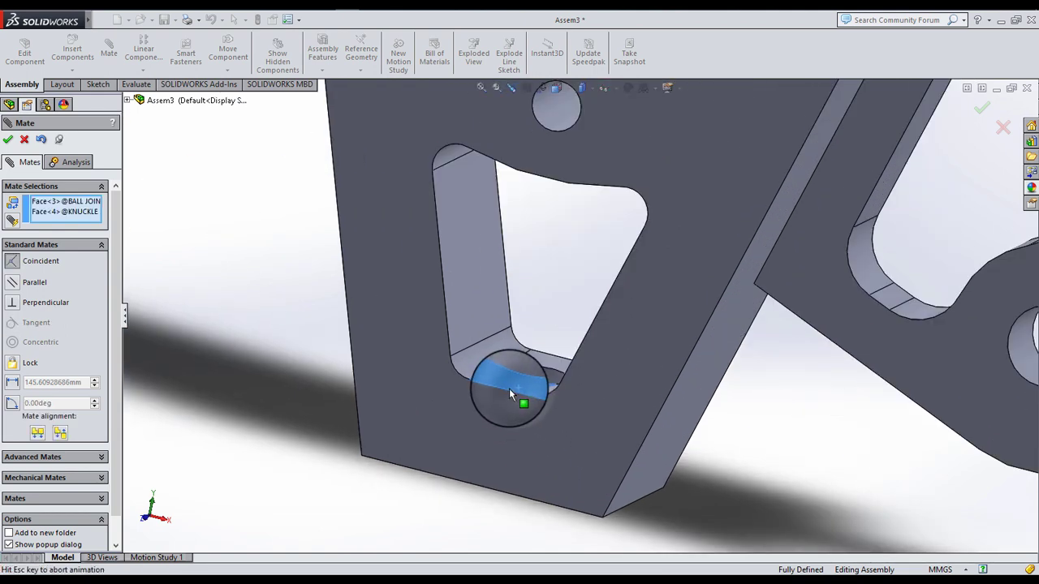
{"action": "left_click", "coordinate": [11, 386]}
{"action": "type", "text": "2"}
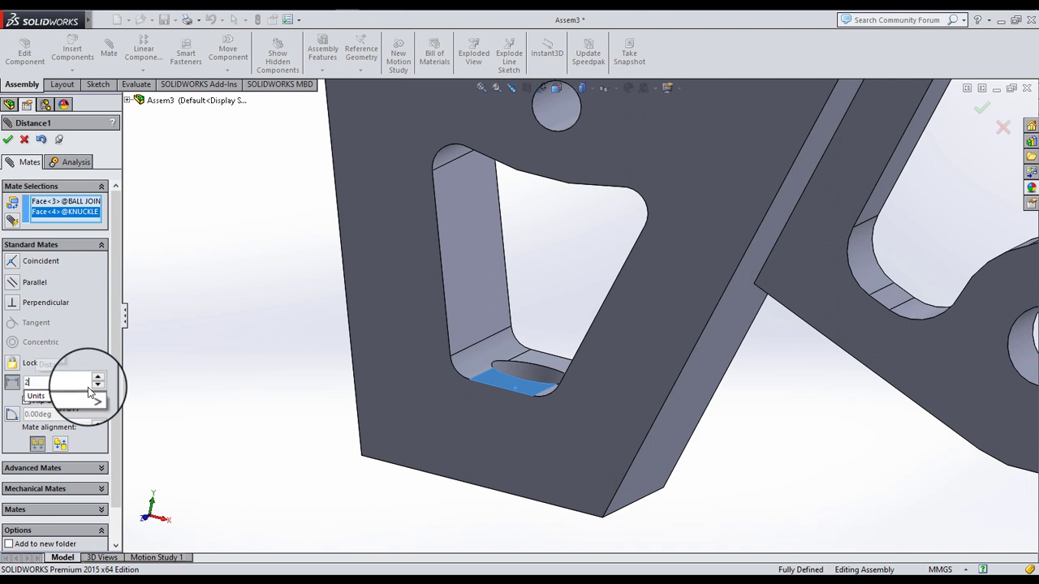
{"action": "type", "text": "0"}
{"action": "key", "text": "Return"}
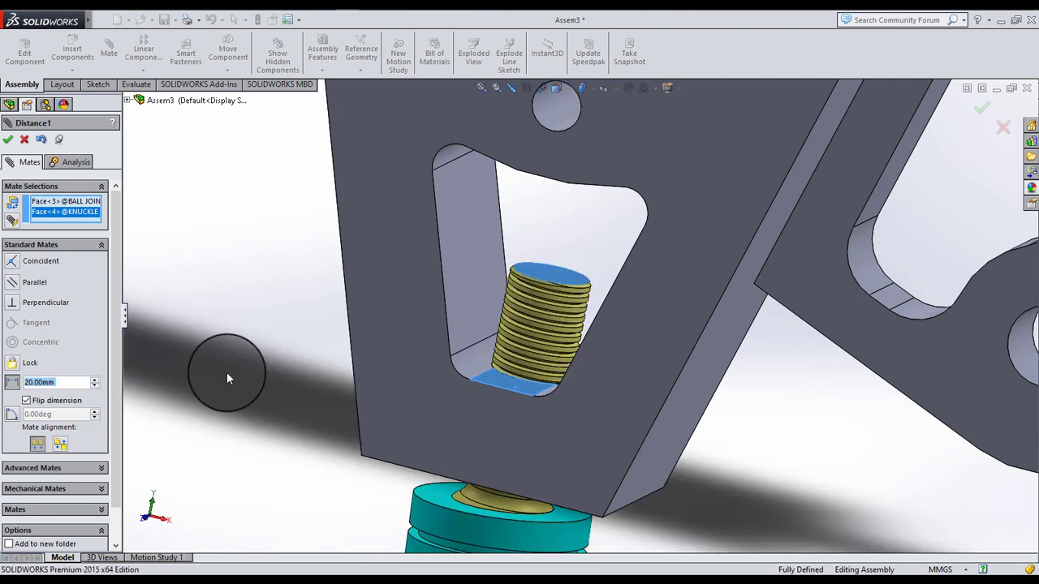
{"action": "left_click", "coordinate": [8, 141]}
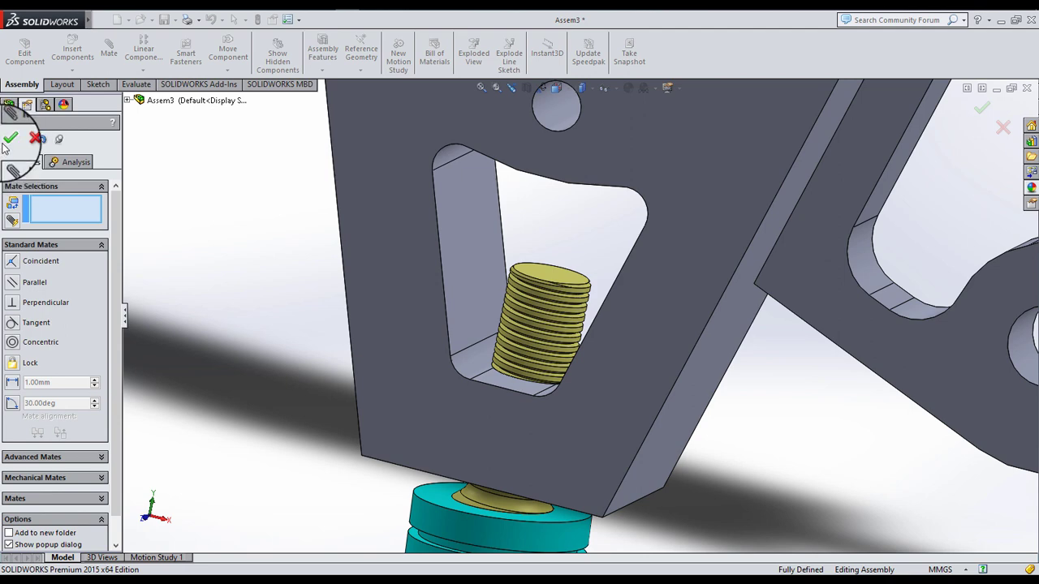
{"action": "left_click", "coordinate": [8, 142]}
Step: Add a concentric mate between the second ball joint's stem and the knuckle's upper hole, flipping the alignment so the stem points down
{"action": "scroll", "coordinate": [532, 234], "scroll_direction": "up", "scroll_amount": 6}
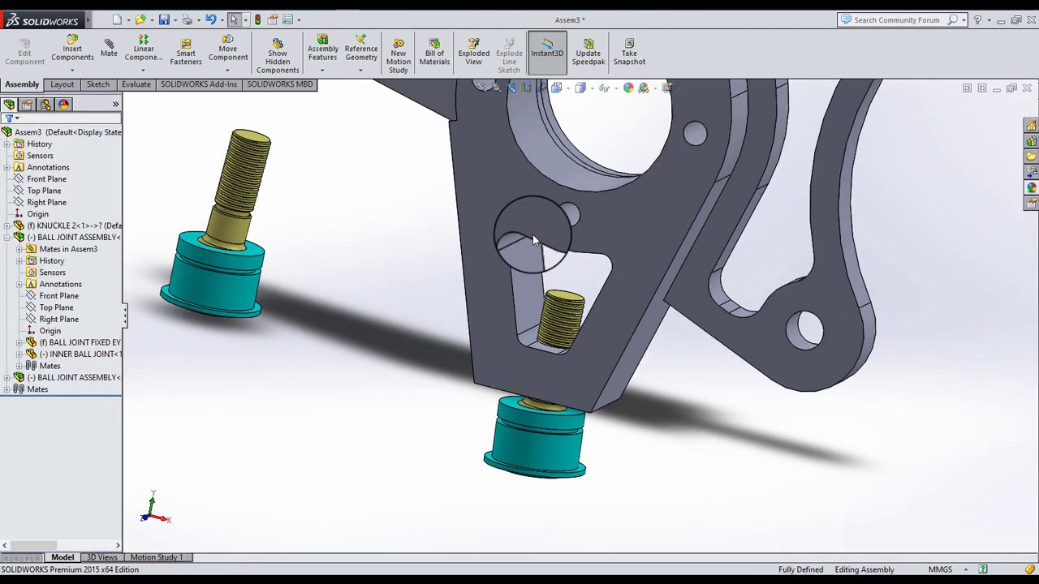
{"action": "left_click", "coordinate": [106, 56]}
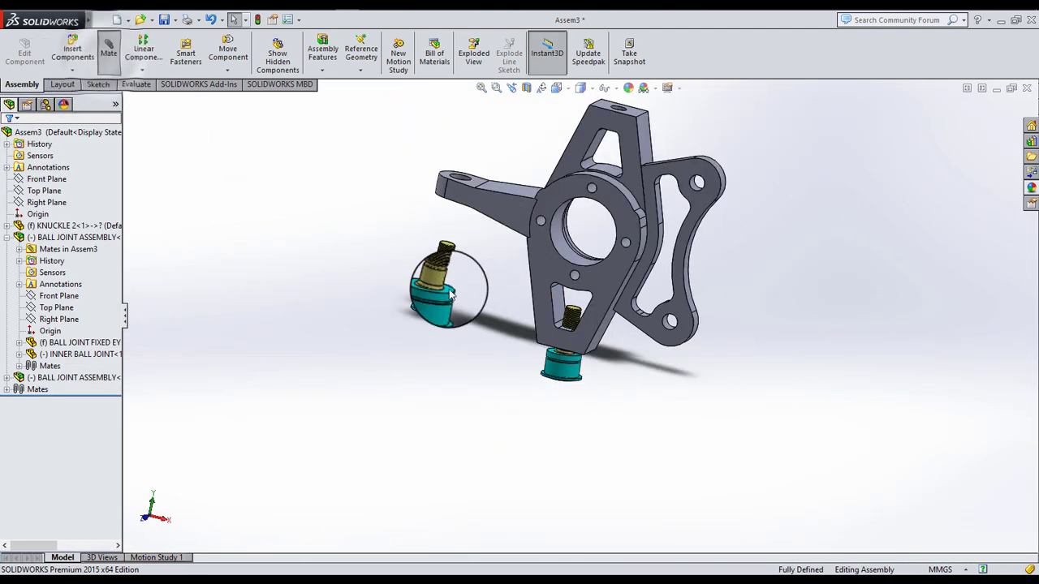
{"action": "scroll", "coordinate": [445, 286], "scroll_direction": "down", "scroll_amount": 2}
{"action": "left_click", "coordinate": [442, 285]}
{"action": "scroll", "coordinate": [439, 276], "scroll_direction": "up", "scroll_amount": 2}
{"action": "scroll", "coordinate": [608, 250], "scroll_direction": "down", "scroll_amount": 5}
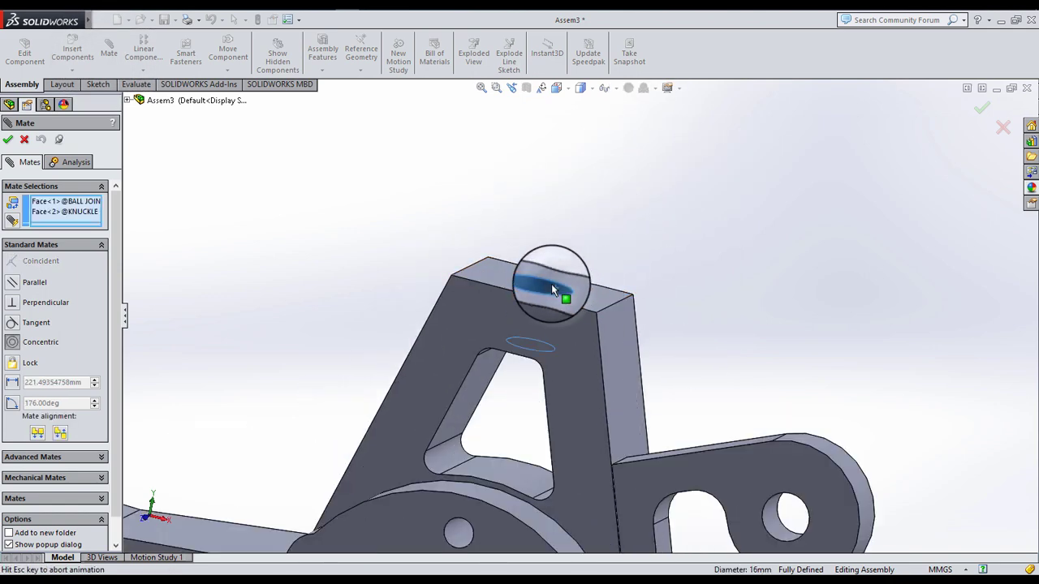
{"action": "scroll", "coordinate": [569, 324], "scroll_direction": "up", "scroll_amount": 2}
{"action": "scroll", "coordinate": [569, 323], "scroll_direction": "up", "scroll_amount": 5}
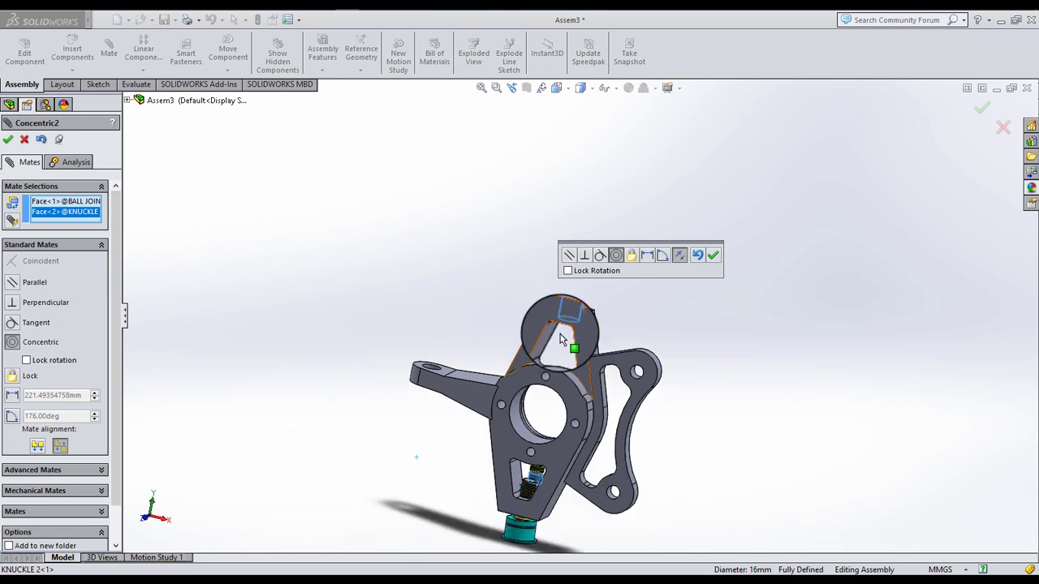
{"action": "scroll", "coordinate": [631, 341], "scroll_direction": "down", "scroll_amount": 3}
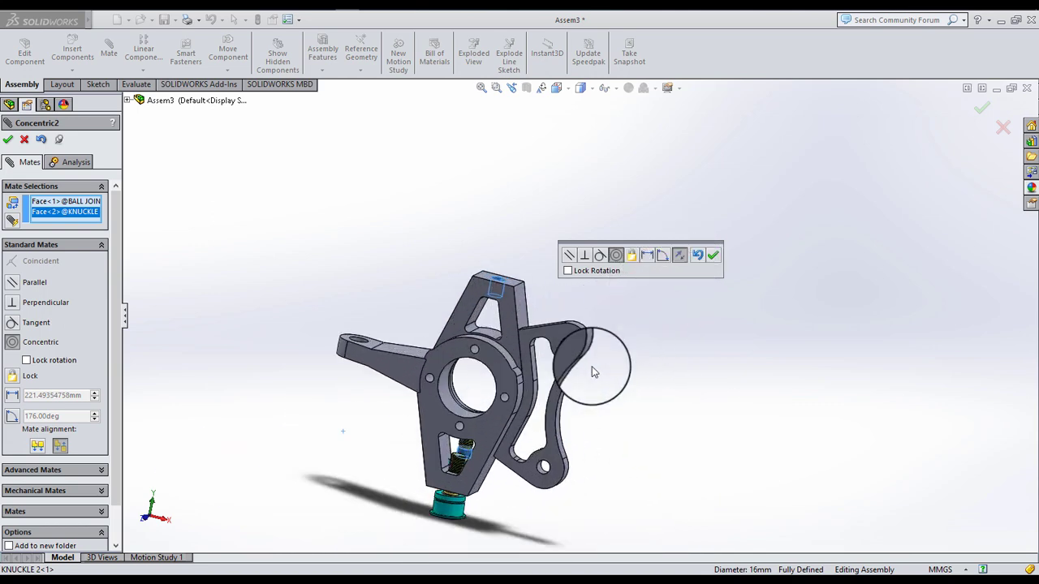
{"action": "scroll", "coordinate": [484, 449], "scroll_direction": "down", "scroll_amount": 4}
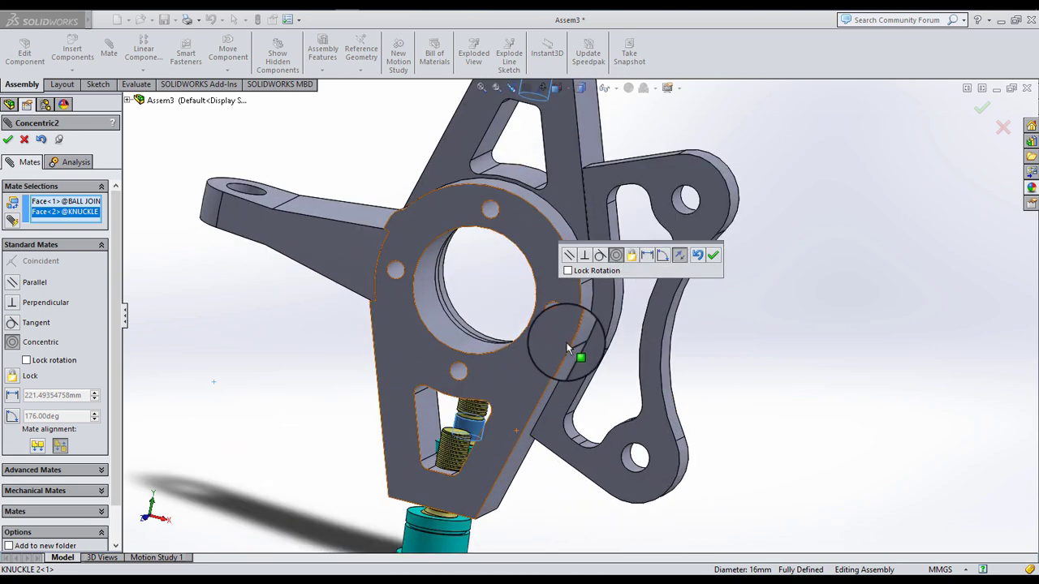
{"action": "middle_click_drag", "start_coordinate": [528, 417], "coordinate": [556, 374]}
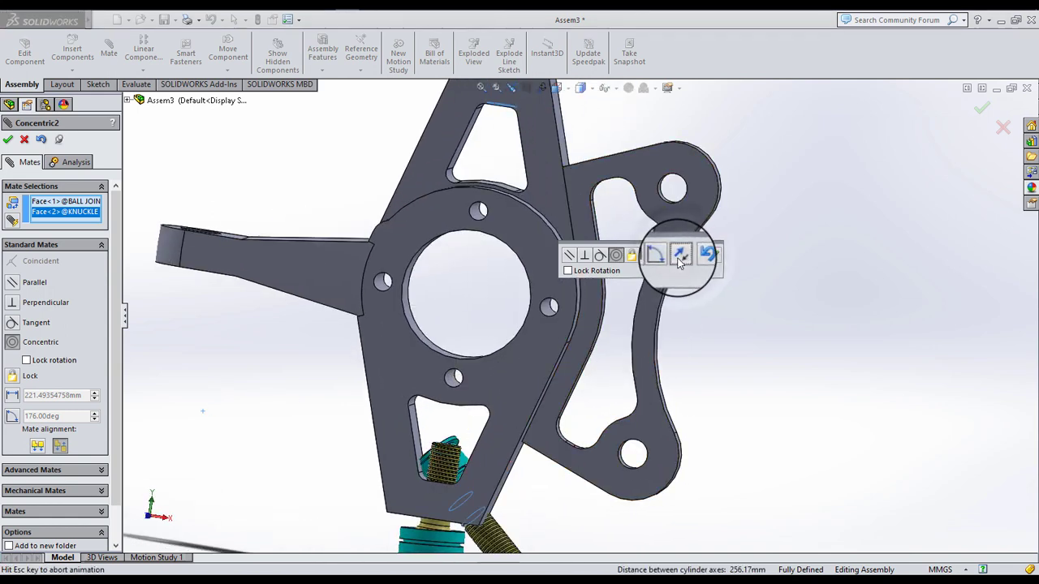
{"action": "left_click", "coordinate": [712, 258]}
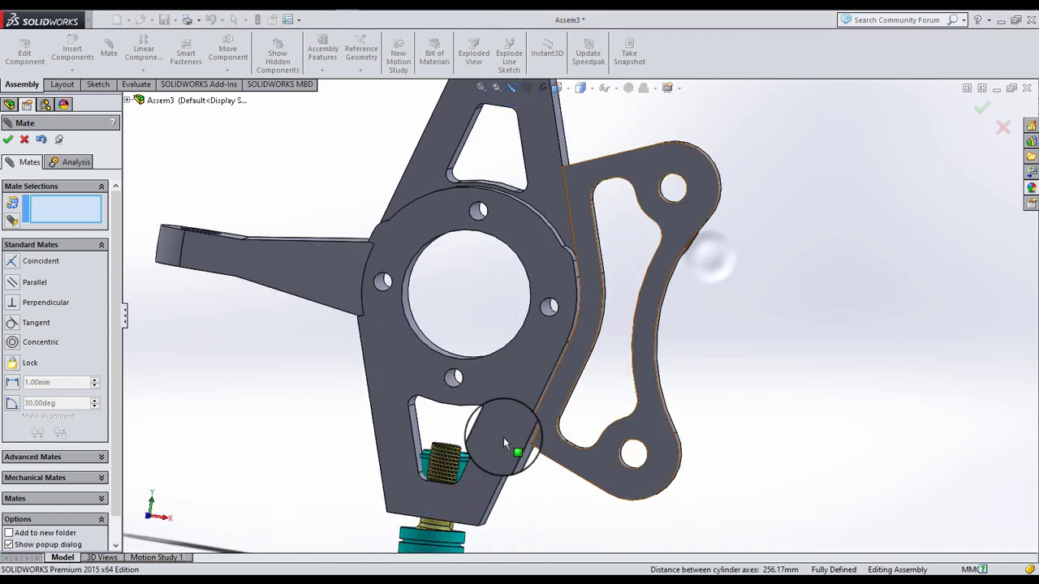
{"action": "left_click", "coordinate": [8, 140]}
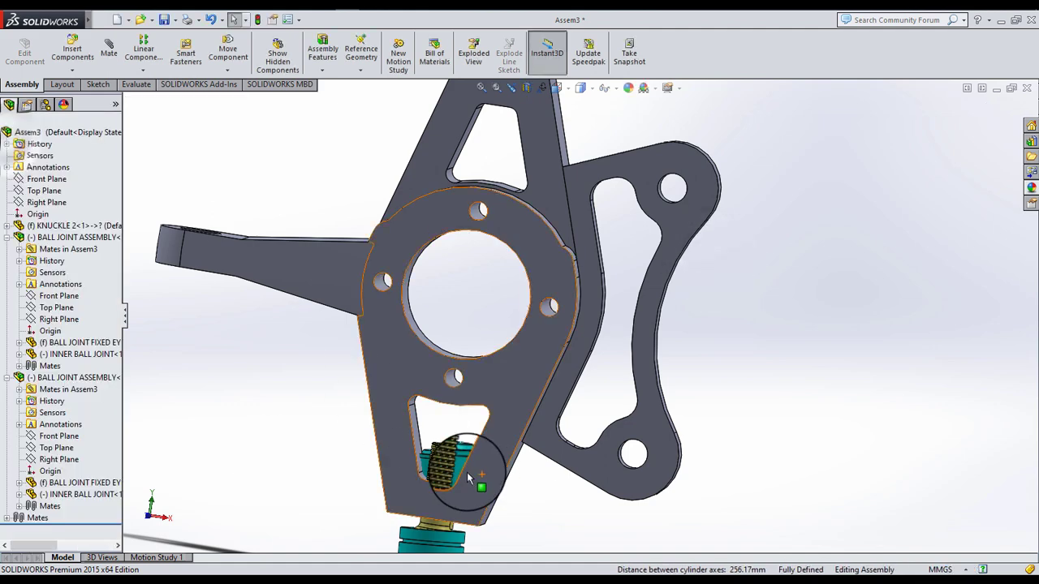
Step: Move the second ball joint up along the upper hole's axis until its threaded stem sits in the knuckle's upper cutout
{"action": "left_click_drag", "start_coordinate": [465, 467], "coordinate": [542, 52]}
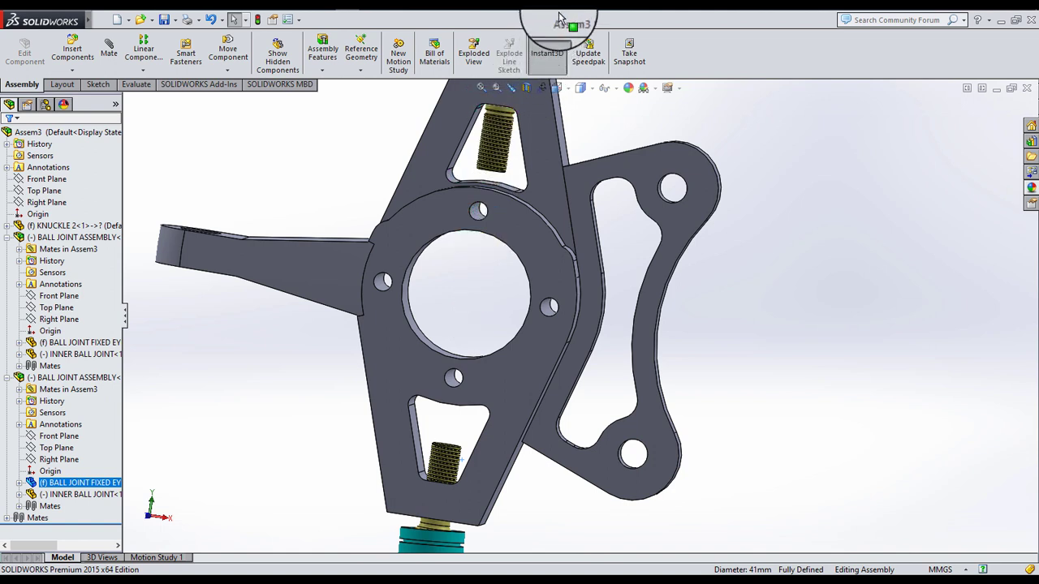
{"action": "left_click_drag", "start_coordinate": [559, 18], "coordinate": [748, 243]}
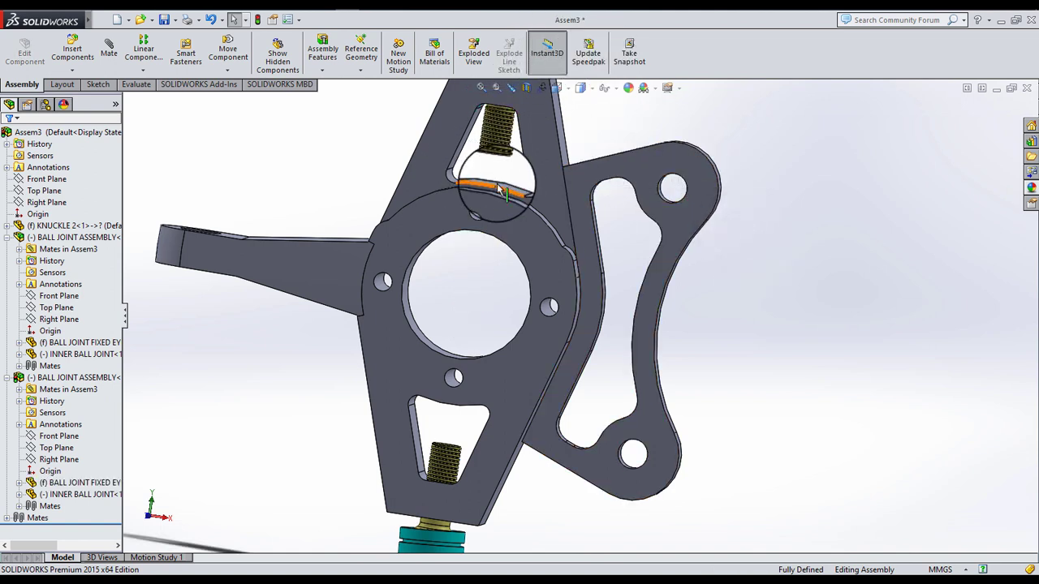
Step: Add a 20 mm distance mate between the second ball joint's stem end face and the ceiling of the knuckle's upper cutout
{"action": "scroll", "coordinate": [510, 186], "scroll_direction": "up", "scroll_amount": 4}
{"action": "scroll", "coordinate": [554, 234], "scroll_direction": "down", "scroll_amount": 4}
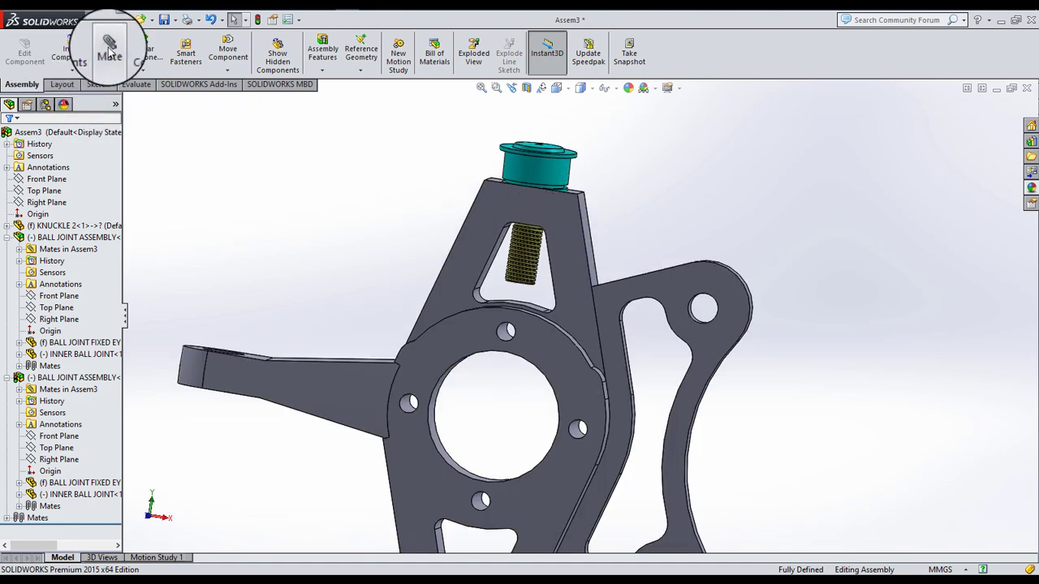
{"action": "scroll", "coordinate": [535, 272], "scroll_direction": "down", "scroll_amount": 6}
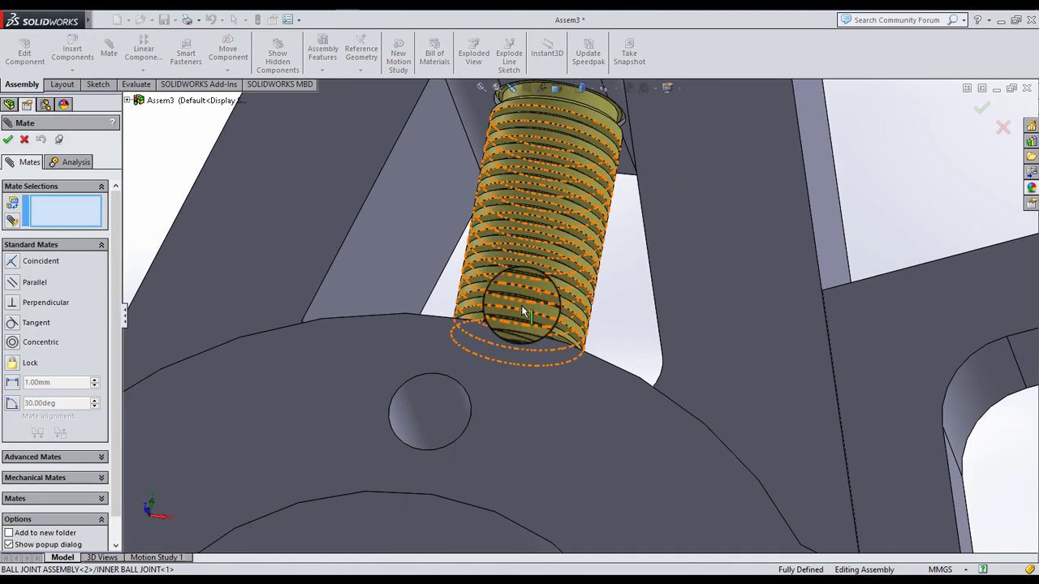
{"action": "middle_click_drag", "start_coordinate": [522, 311], "coordinate": [528, 343]}
{"action": "left_click", "coordinate": [524, 345]}
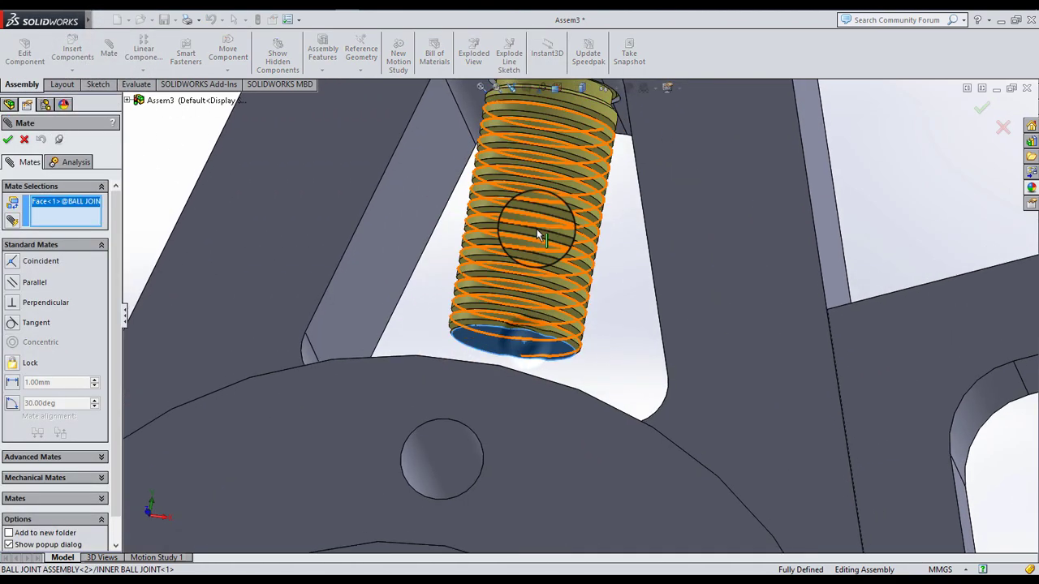
{"action": "scroll", "coordinate": [532, 211], "scroll_direction": "down", "scroll_amount": 2}
{"action": "scroll", "coordinate": [568, 154], "scroll_direction": "down", "scroll_amount": 3}
{"action": "scroll", "coordinate": [584, 142], "scroll_direction": "up", "scroll_amount": 4}
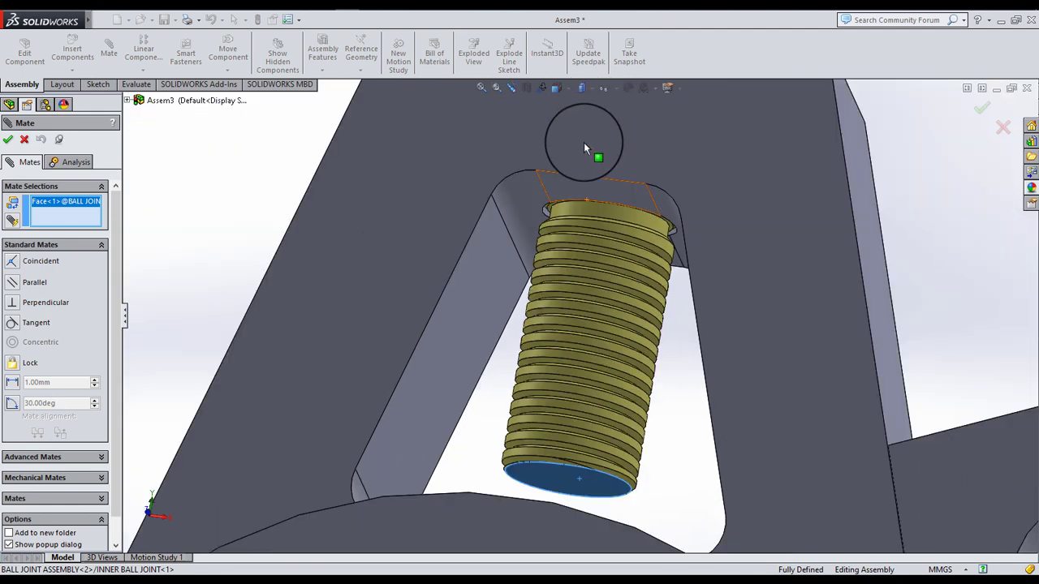
{"action": "left_click", "coordinate": [586, 191]}
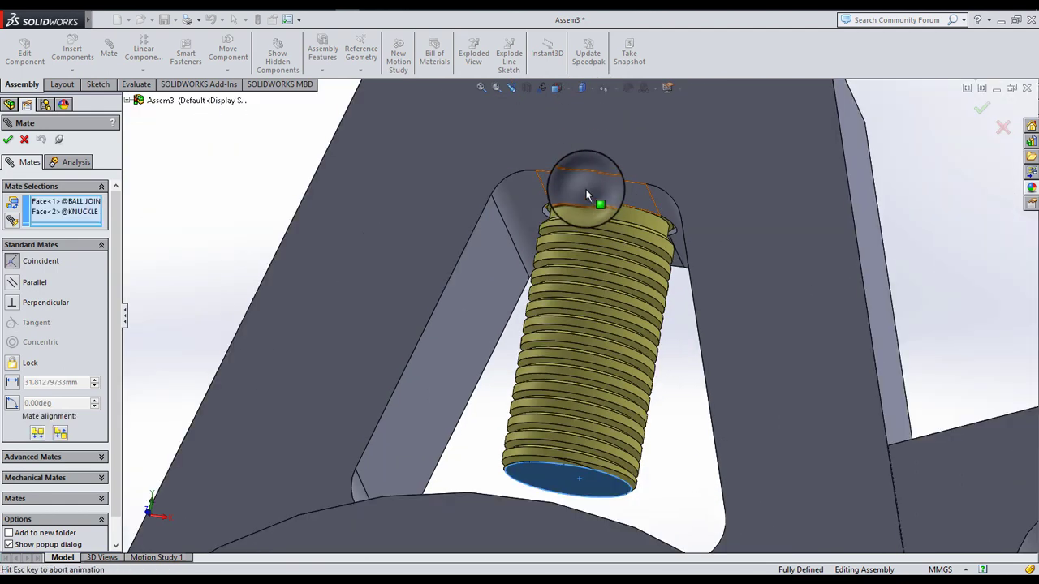
{"action": "left_click", "coordinate": [11, 382]}
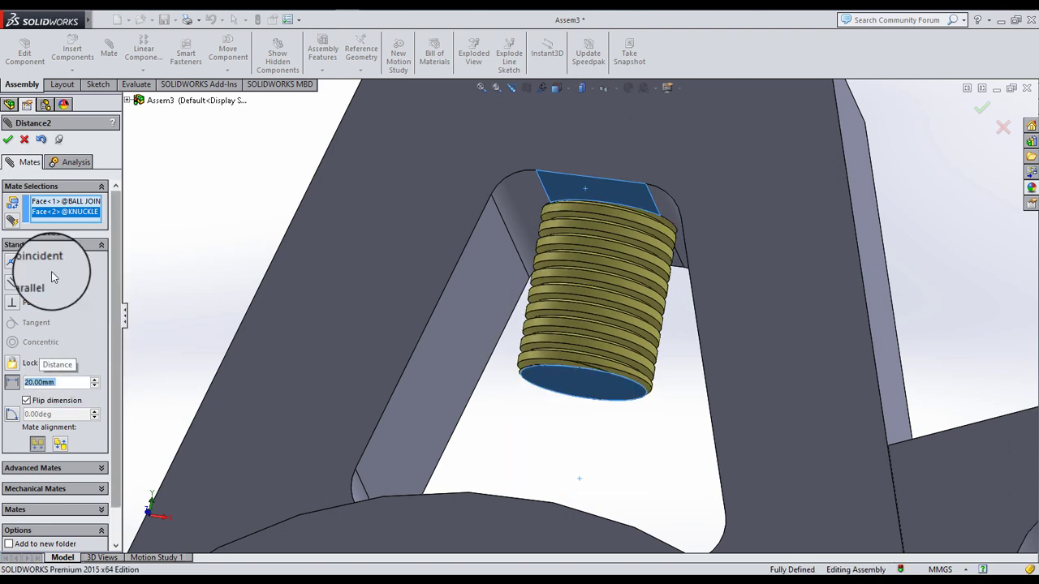
{"action": "left_click", "coordinate": [9, 141]}
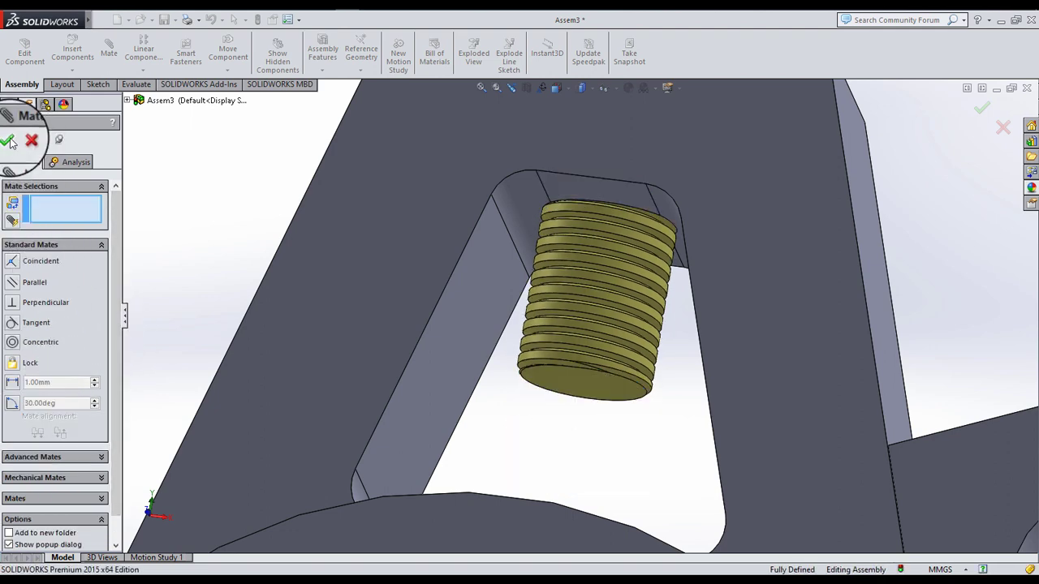
{"action": "left_click", "coordinate": [9, 141]}
Step: Insert the UPPER A ARM part from the A ARM folder and place it beside the knuckle
{"action": "scroll", "coordinate": [378, 283], "scroll_direction": "up", "scroll_amount": 10}
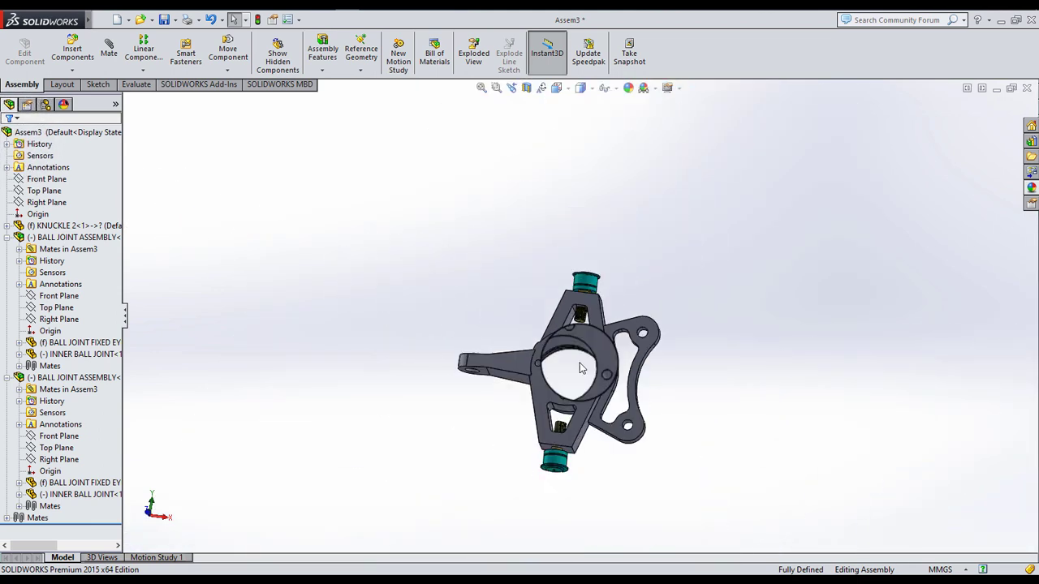
{"action": "middle_click_drag", "start_coordinate": [581, 369], "coordinate": [568, 456]}
{"action": "scroll", "coordinate": [584, 365], "scroll_direction": "down", "scroll_amount": 5}
{"action": "middle_click_drag", "start_coordinate": [584, 365], "coordinate": [702, 355]}
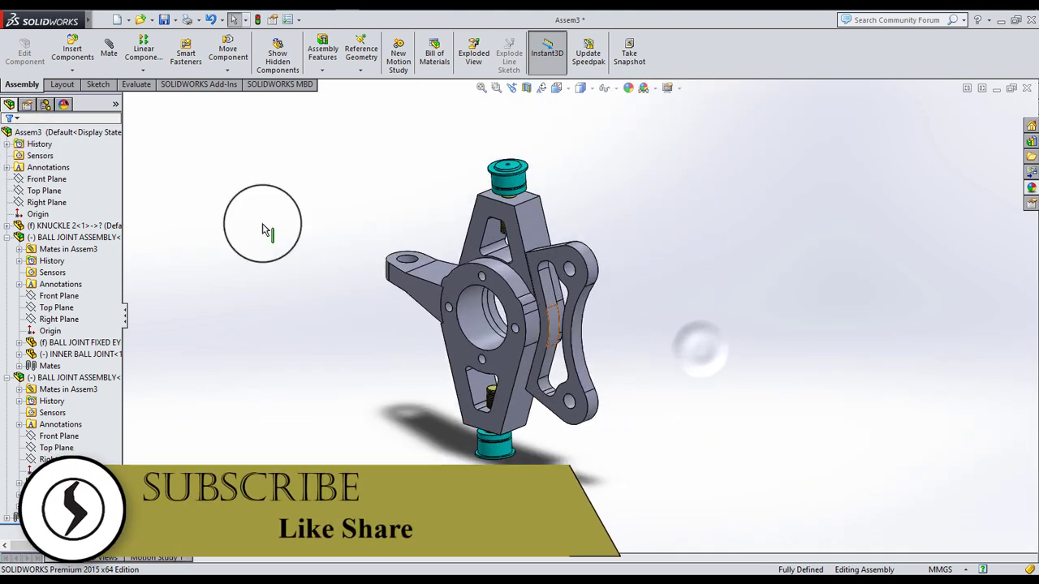
{"action": "left_click", "coordinate": [103, 62]}
{"action": "left_click", "coordinate": [77, 63]}
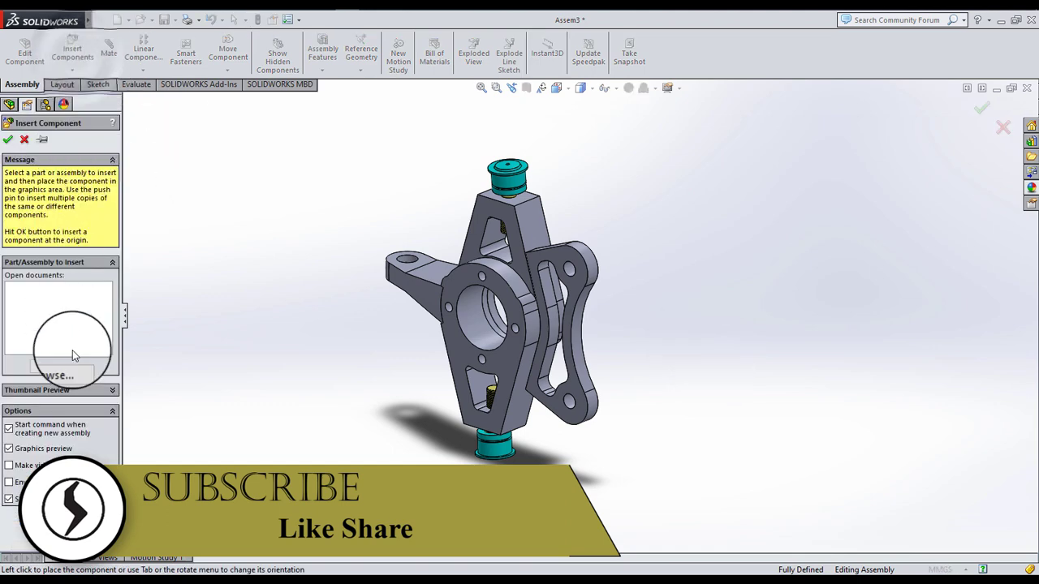
{"action": "left_click", "coordinate": [59, 367]}
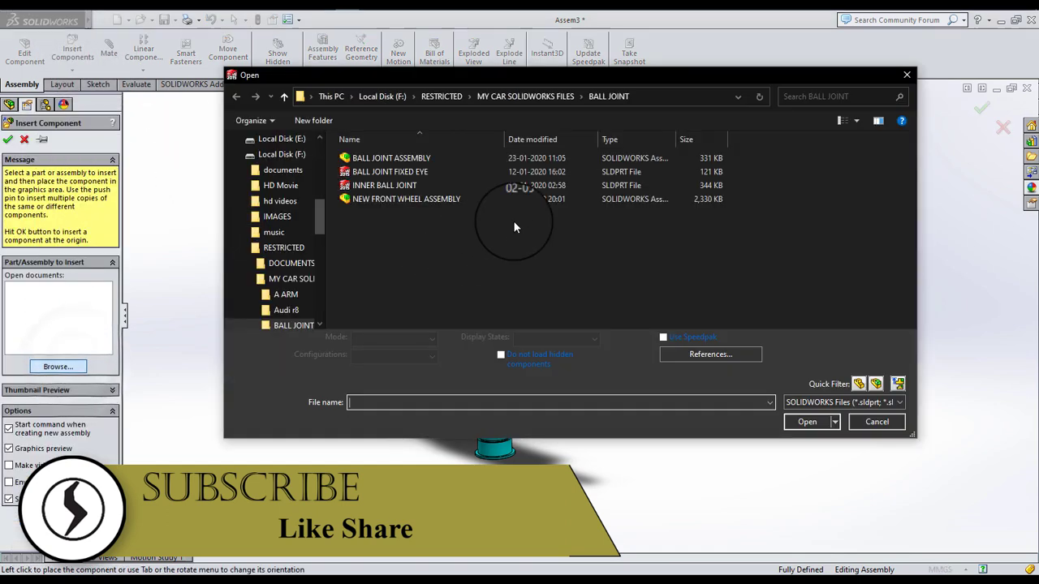
{"action": "left_click", "coordinate": [523, 98]}
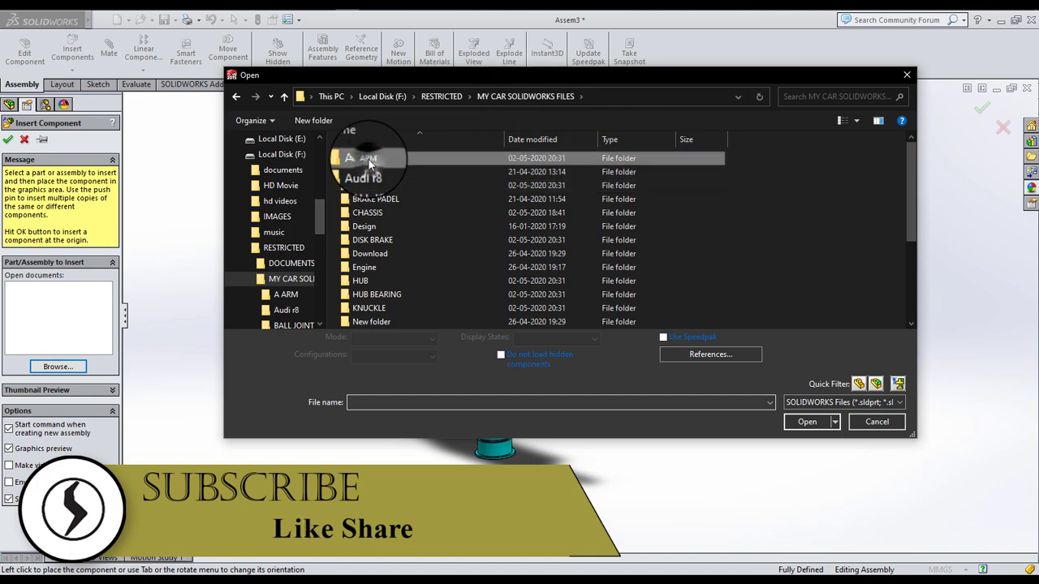
{"action": "double_click", "coordinate": [349, 156]}
{"action": "left_click", "coordinate": [591, 175]}
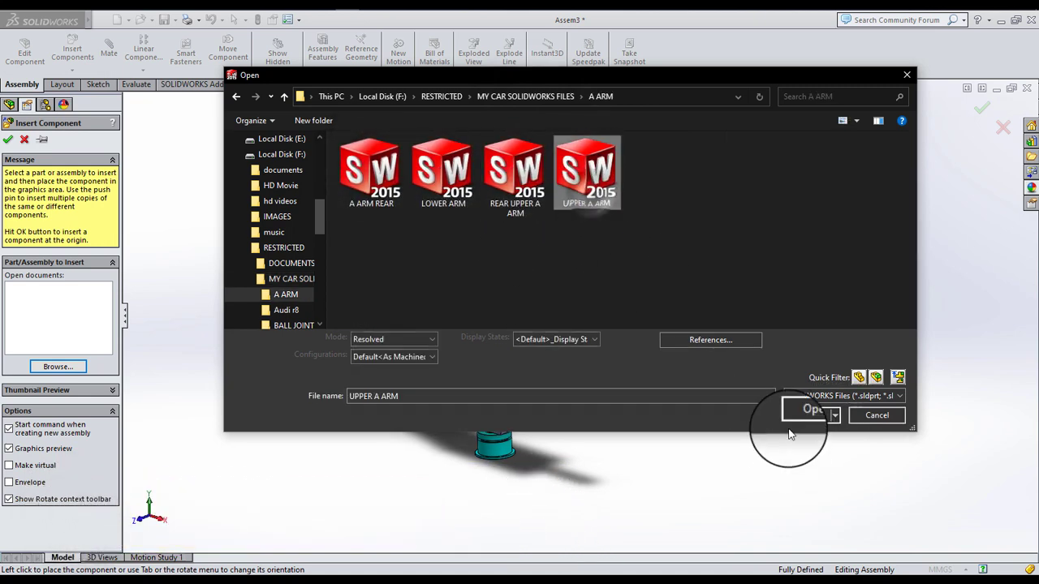
{"action": "left_click", "coordinate": [803, 421]}
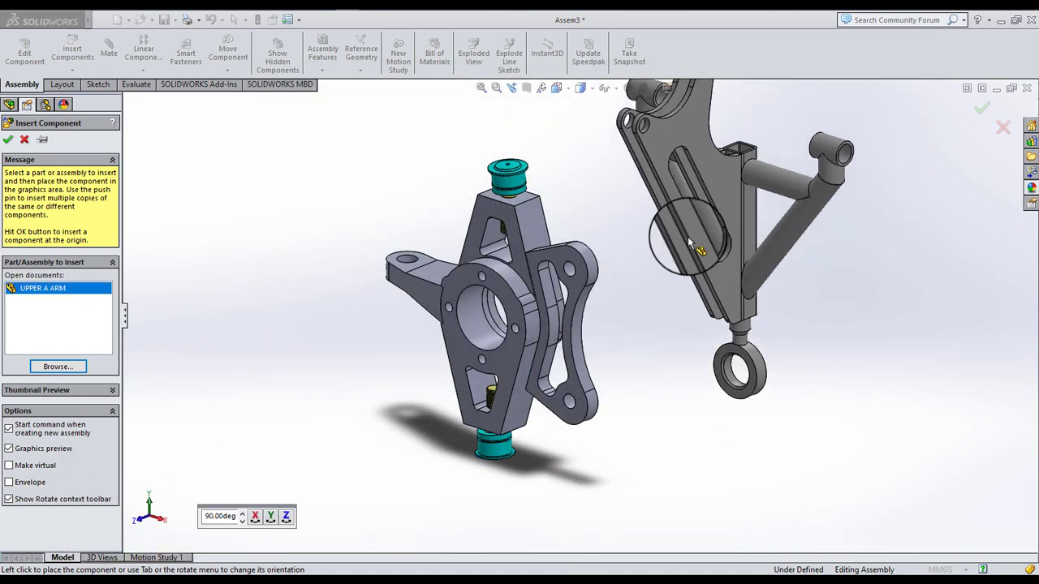
{"action": "left_click", "coordinate": [646, 260]}
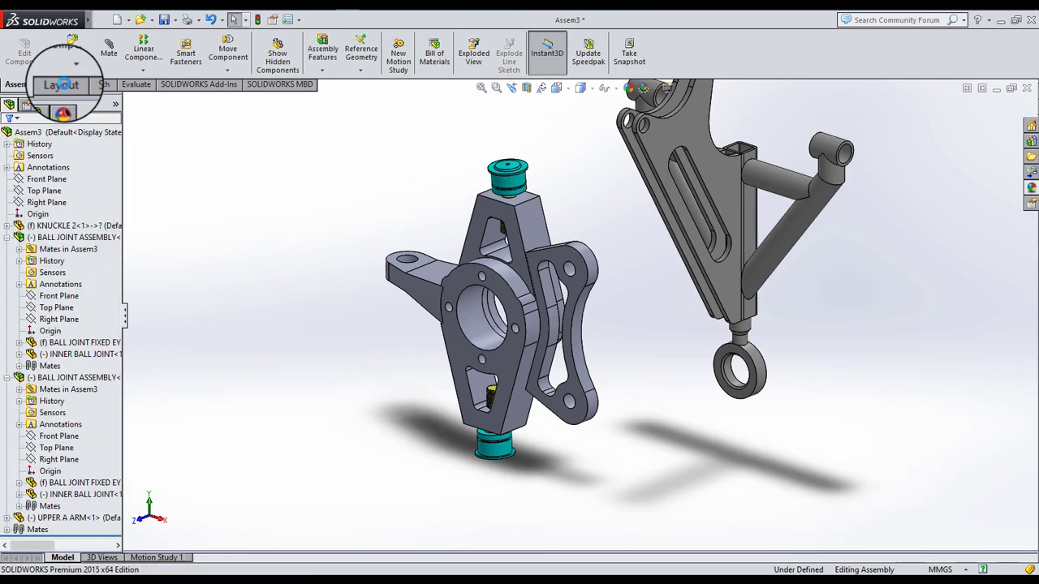
Step: Add a concentric mate between the bore of the upper A-arm's eye and the upper ball joint's cylindrical housing
{"action": "left_click", "coordinate": [109, 49]}
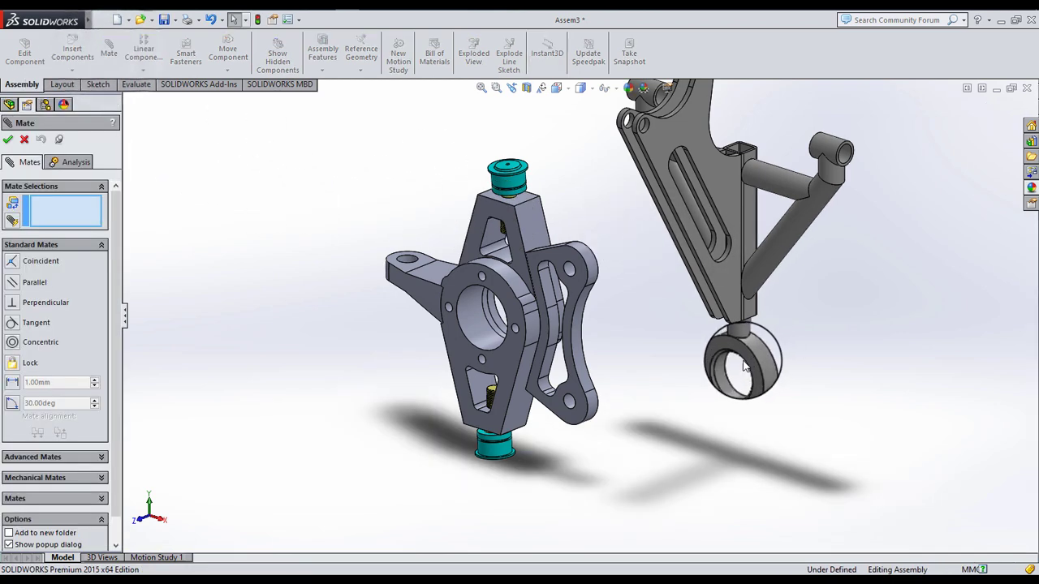
{"action": "scroll", "coordinate": [686, 369], "scroll_direction": "down", "scroll_amount": 3}
{"action": "left_click", "coordinate": [681, 376]}
{"action": "scroll", "coordinate": [487, 203], "scroll_direction": "up", "scroll_amount": 5}
{"action": "scroll", "coordinate": [453, 182], "scroll_direction": "down", "scroll_amount": 5}
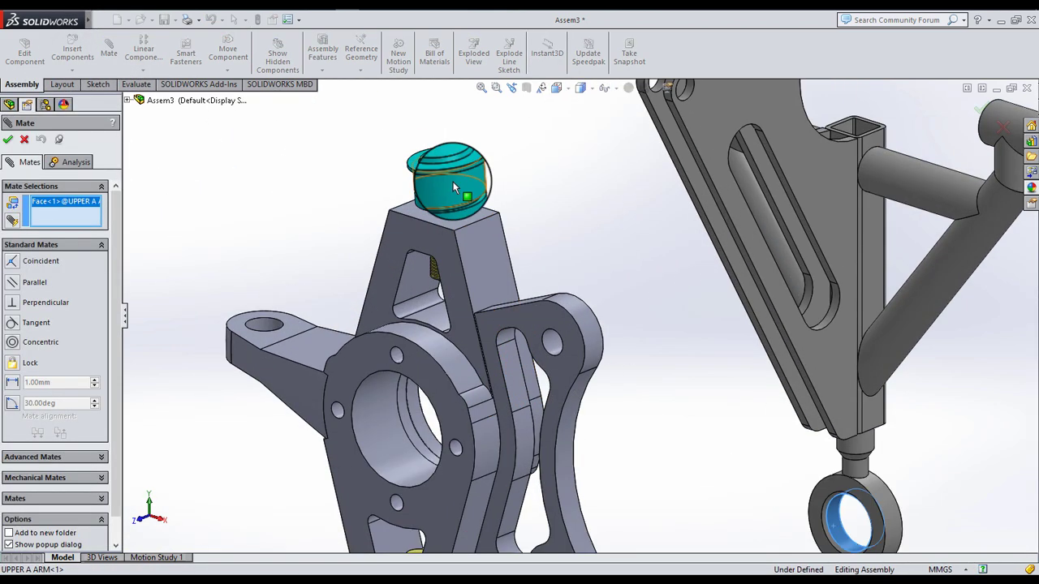
{"action": "left_click", "coordinate": [453, 199]}
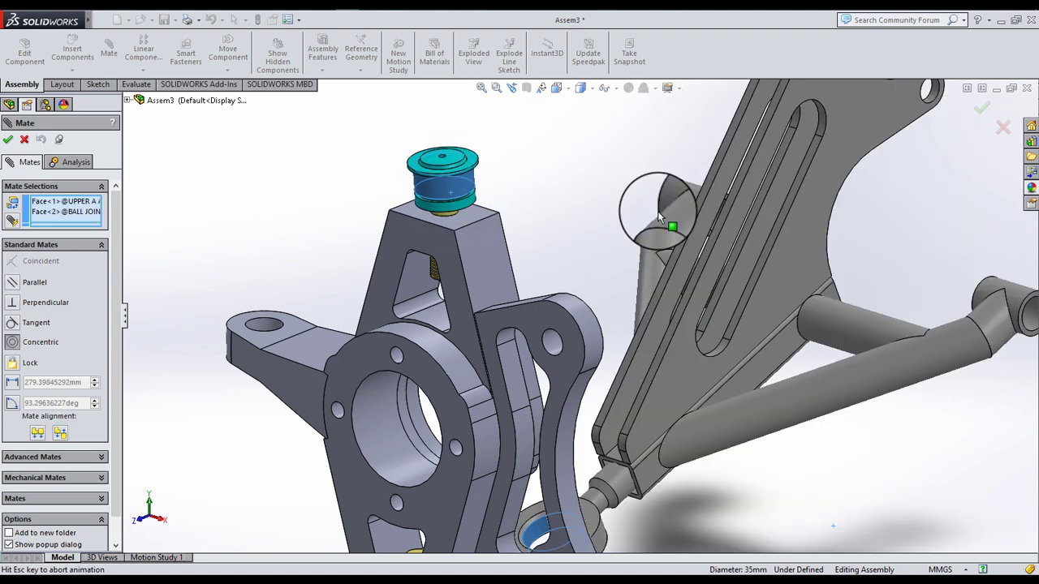
{"action": "left_click", "coordinate": [821, 187]}
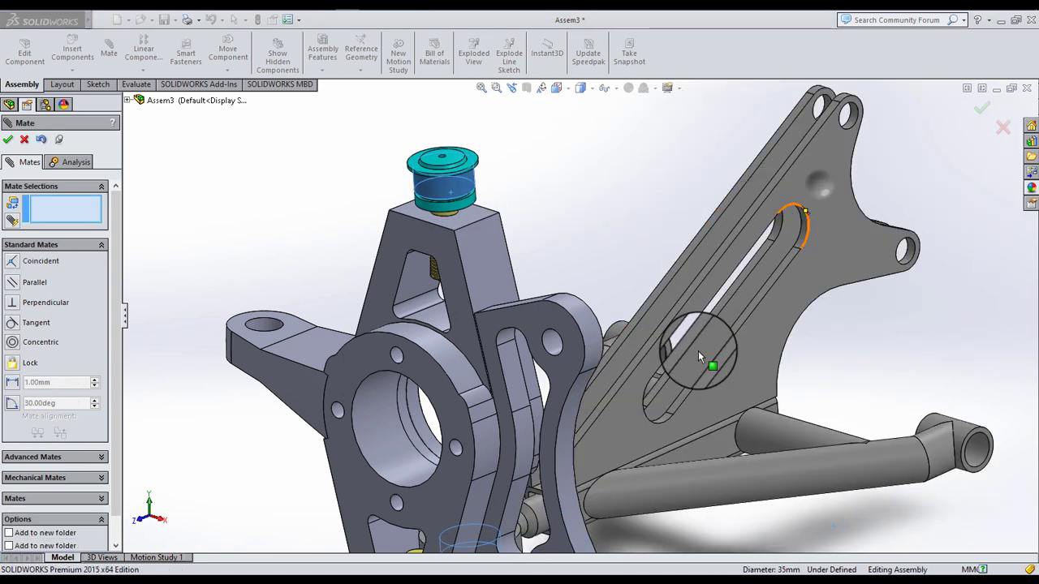
Step: Add a coincident mate between the top face of the upper A-arm's eye and the underside of the upper ball joint's flange
{"action": "scroll", "coordinate": [698, 350], "scroll_direction": "up", "scroll_amount": 5}
{"action": "scroll", "coordinate": [583, 377], "scroll_direction": "down", "scroll_amount": 6}
{"action": "scroll", "coordinate": [583, 378], "scroll_direction": "down", "scroll_amount": 5}
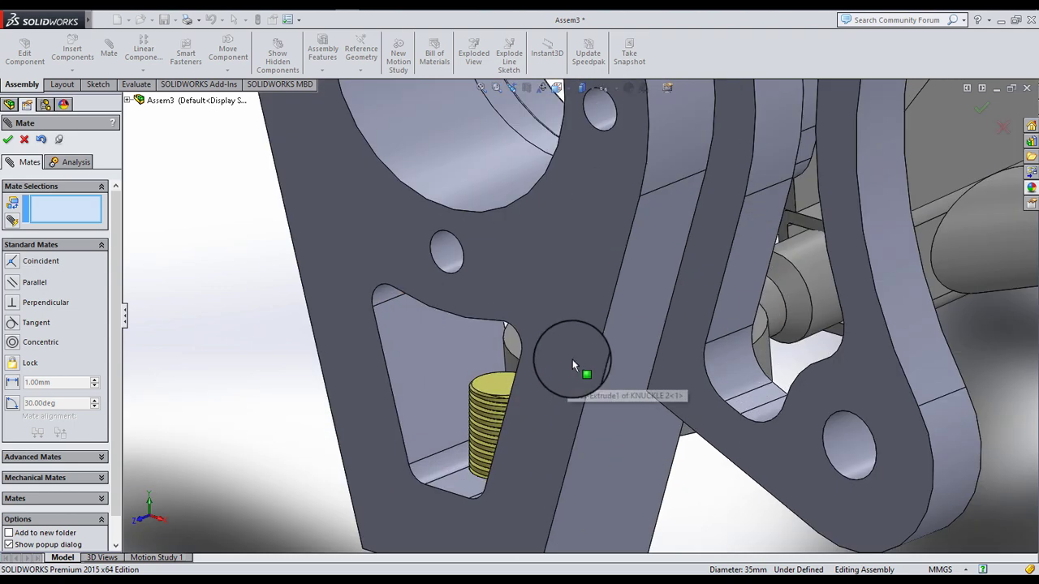
{"action": "left_click", "coordinate": [388, 373]}
{"action": "scroll", "coordinate": [488, 348], "scroll_direction": "up", "scroll_amount": 6}
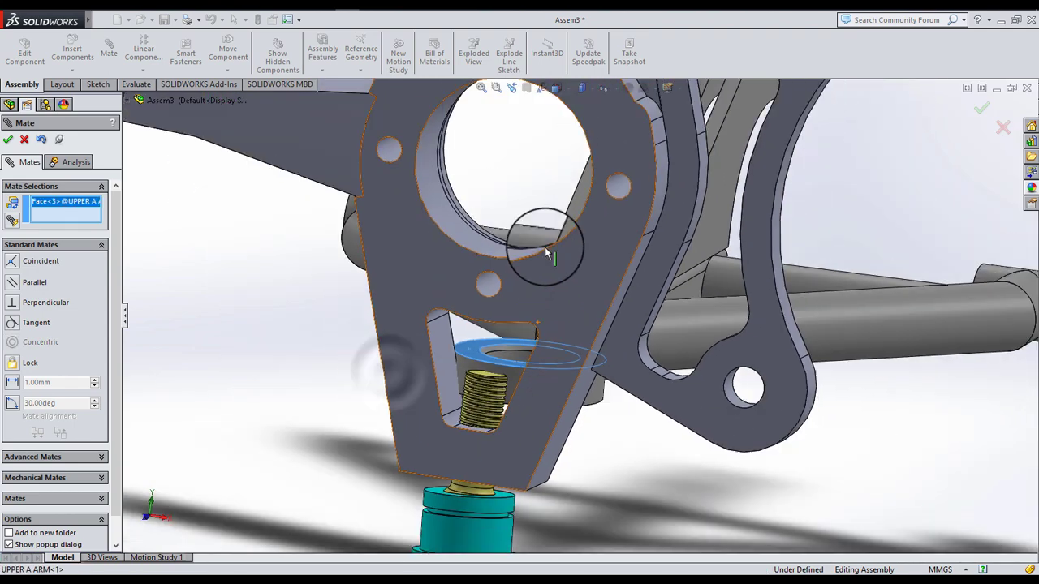
{"action": "middle_click_drag", "start_coordinate": [544, 243], "coordinate": [601, 200]}
{"action": "scroll", "coordinate": [561, 227], "scroll_direction": "down", "scroll_amount": 5}
{"action": "middle_click_drag", "start_coordinate": [561, 227], "coordinate": [586, 146]}
{"action": "scroll", "coordinate": [590, 250], "scroll_direction": "down", "scroll_amount": 5}
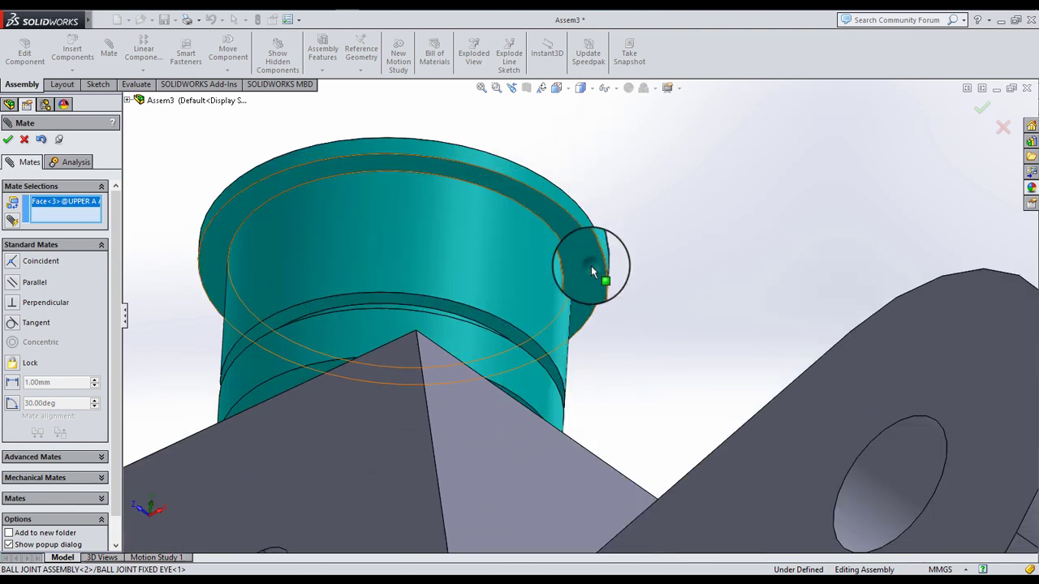
{"action": "left_click", "coordinate": [593, 273]}
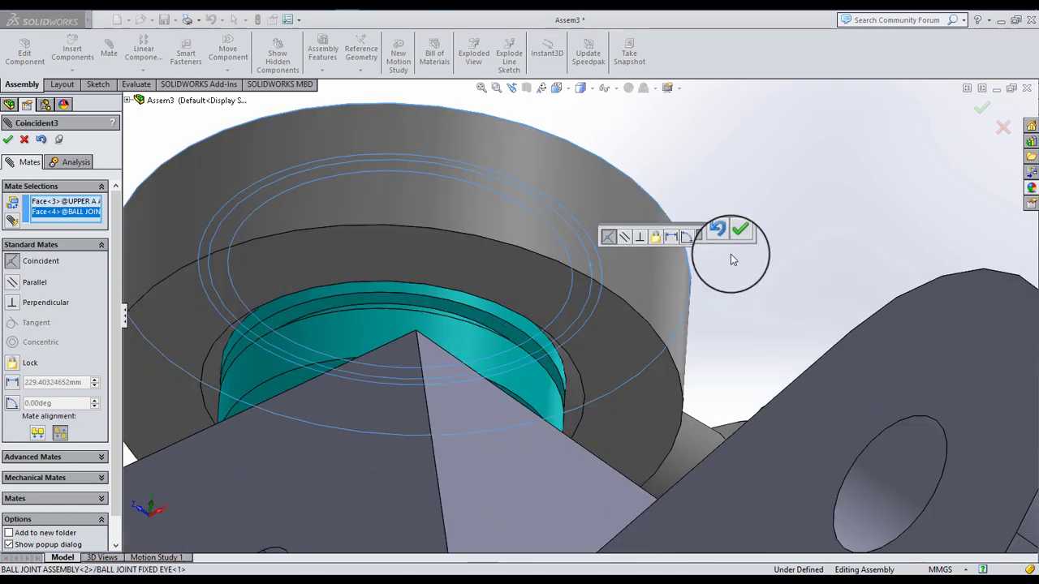
{"action": "left_click", "coordinate": [739, 237]}
Step: Insert the LOWER ARM part from the A ARM folder into the assembly beside the knuckle
{"action": "scroll", "coordinate": [628, 261], "scroll_direction": "up", "scroll_amount": 10}
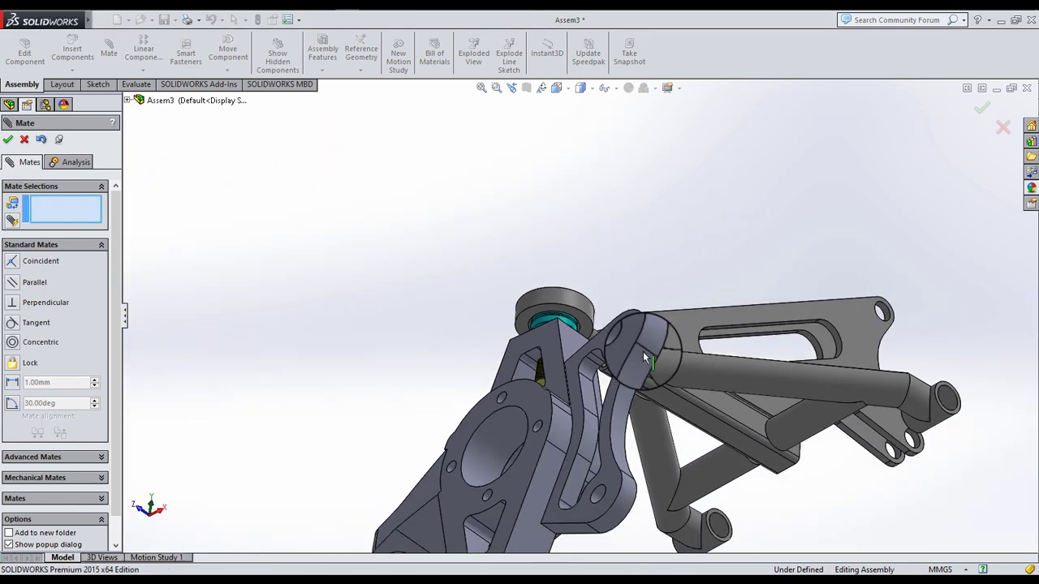
{"action": "middle_click_drag", "start_coordinate": [642, 351], "coordinate": [627, 464]}
{"action": "scroll", "coordinate": [584, 390], "scroll_direction": "up", "scroll_amount": 3}
{"action": "scroll", "coordinate": [583, 391], "scroll_direction": "down", "scroll_amount": 1}
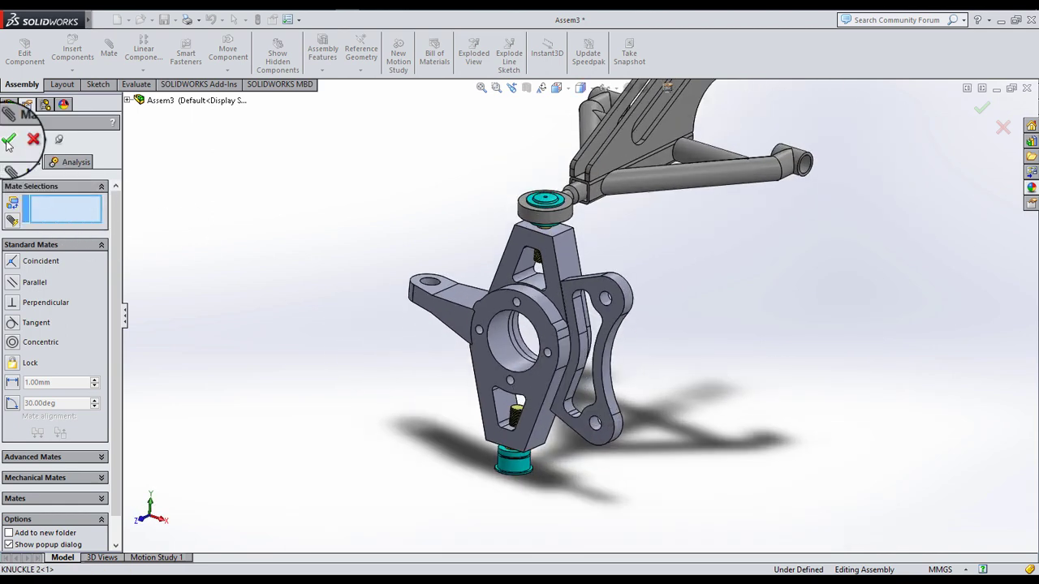
{"action": "left_click", "coordinate": [88, 60]}
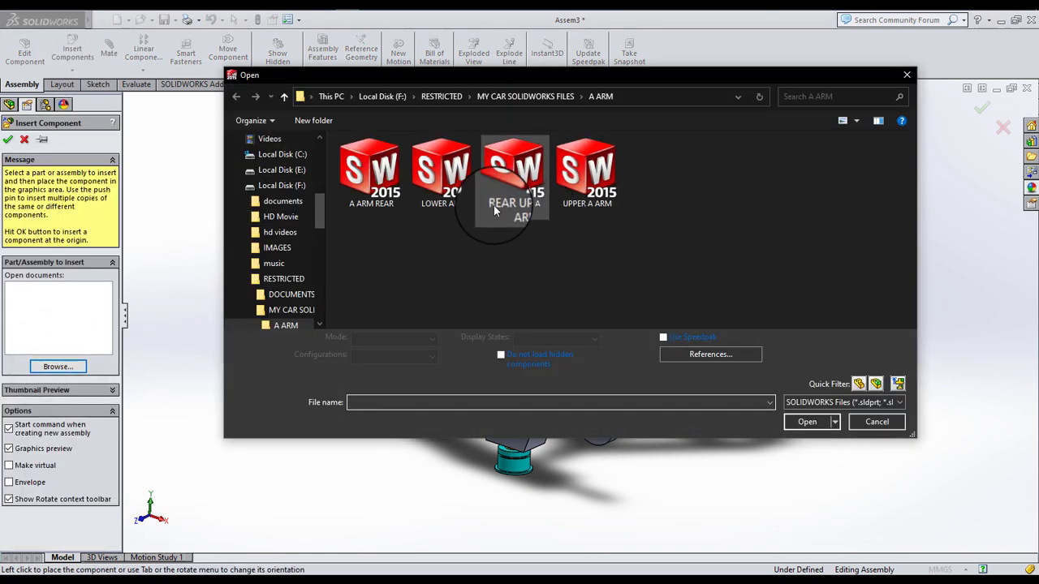
{"action": "left_click", "coordinate": [440, 175]}
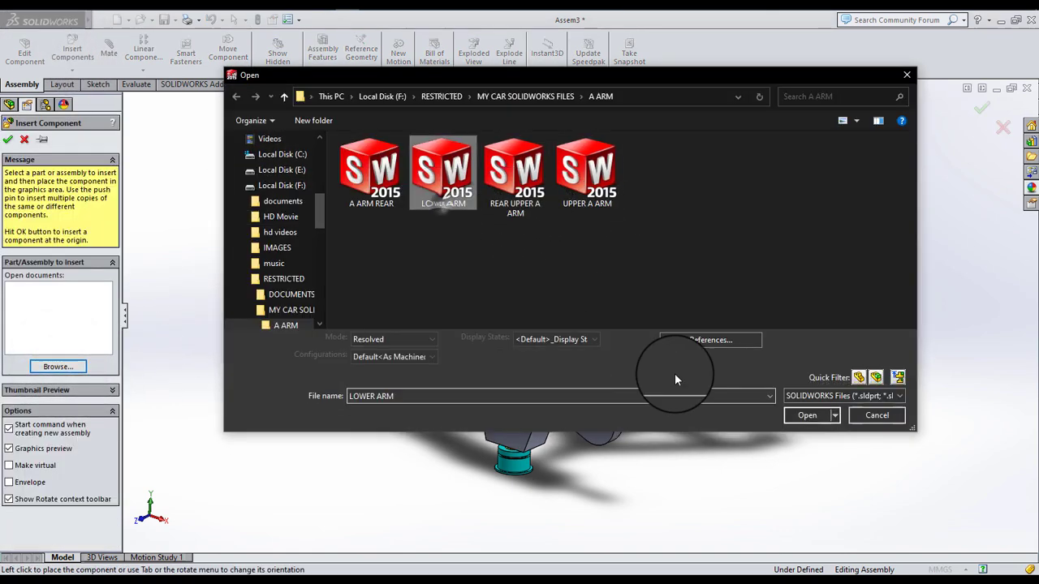
{"action": "left_click", "coordinate": [807, 421]}
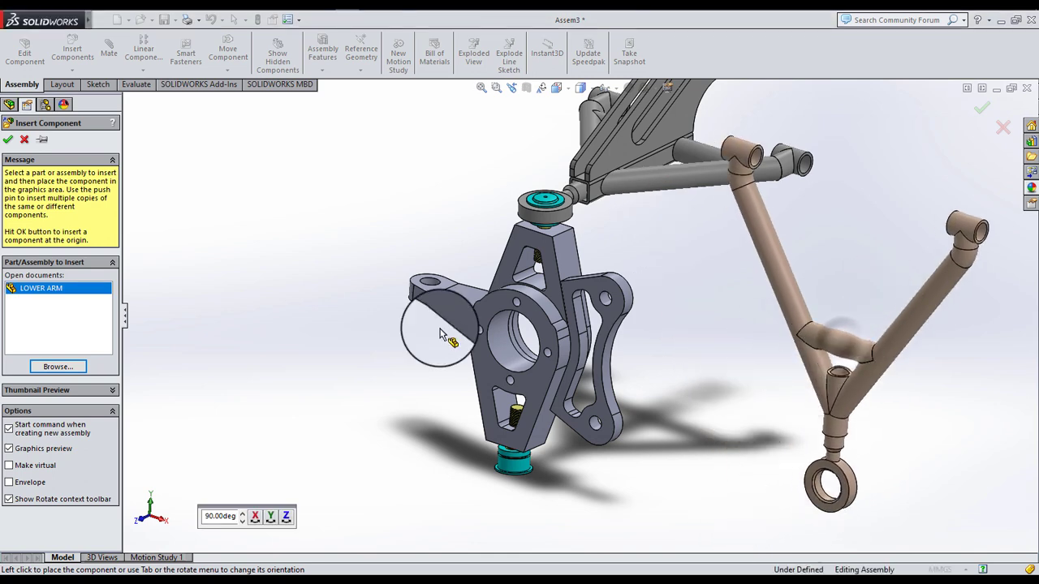
{"action": "left_click", "coordinate": [8, 139]}
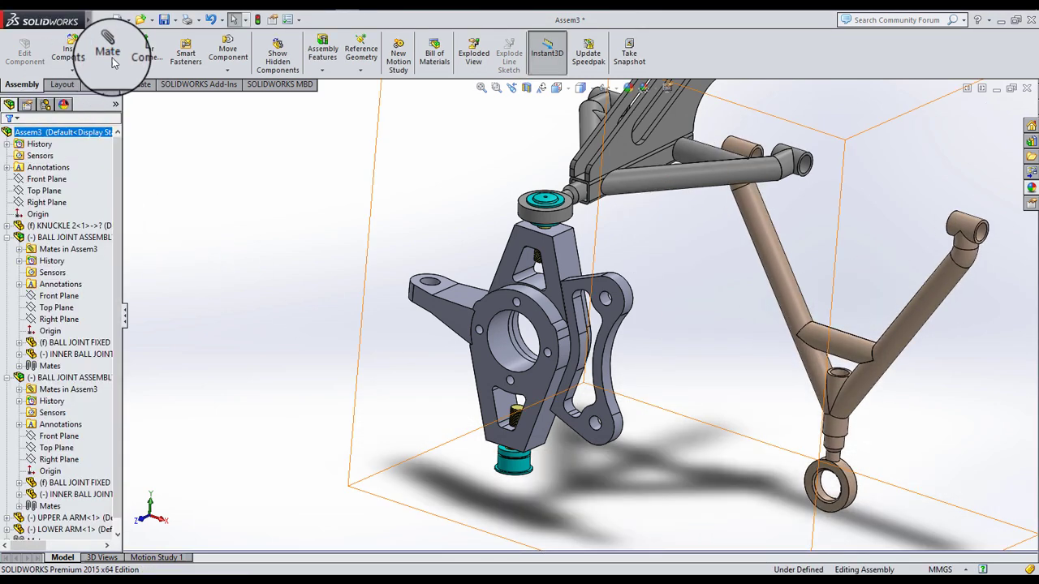
Step: Add a concentric mate between the lower arm's eye bore and the lower ball joint's housing, flipping the alignment to turn the arm over
{"action": "left_click", "coordinate": [115, 62]}
{"action": "scroll", "coordinate": [819, 470], "scroll_direction": "down", "scroll_amount": 5}
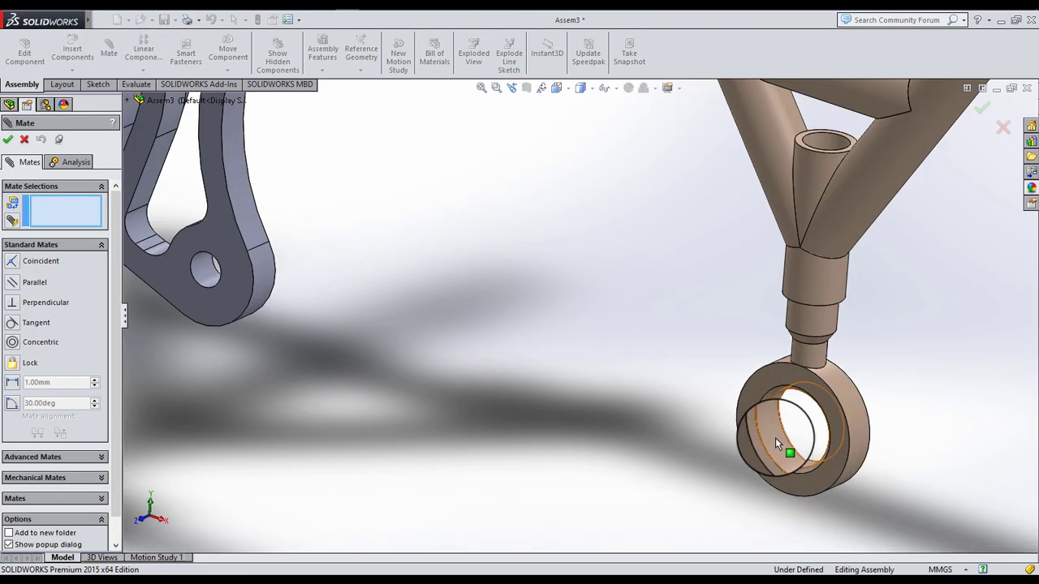
{"action": "left_click", "coordinate": [775, 438]}
{"action": "scroll", "coordinate": [534, 427], "scroll_direction": "up", "scroll_amount": 5}
{"action": "scroll", "coordinate": [419, 356], "scroll_direction": "down", "scroll_amount": 5}
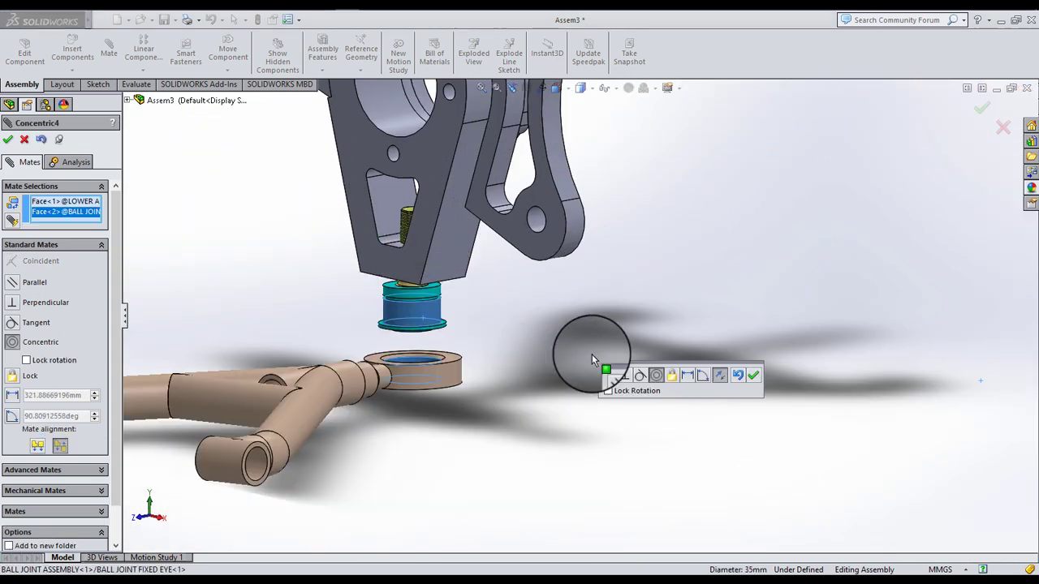
{"action": "left_click", "coordinate": [721, 377]}
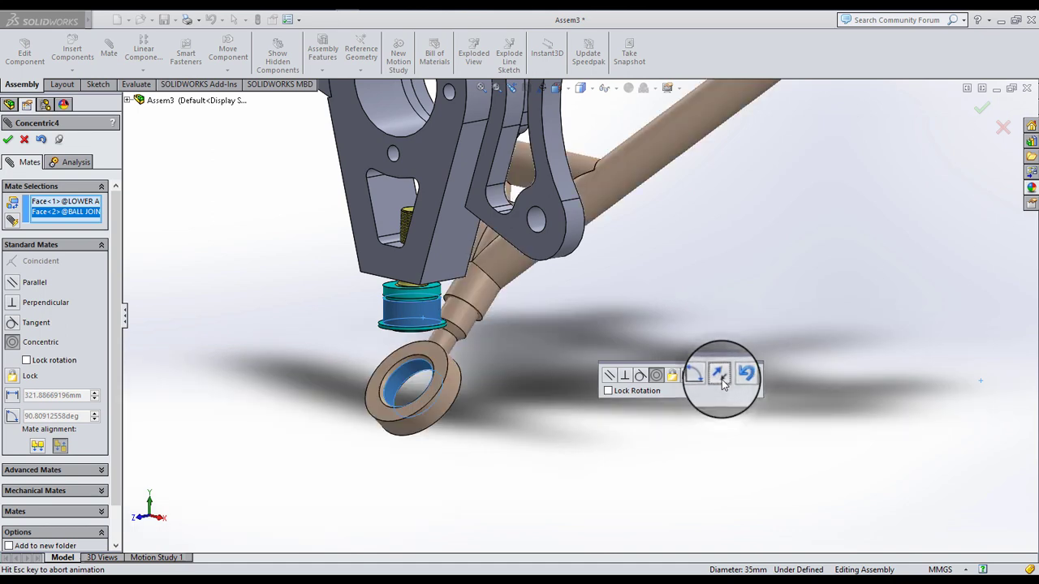
{"action": "left_click", "coordinate": [757, 380]}
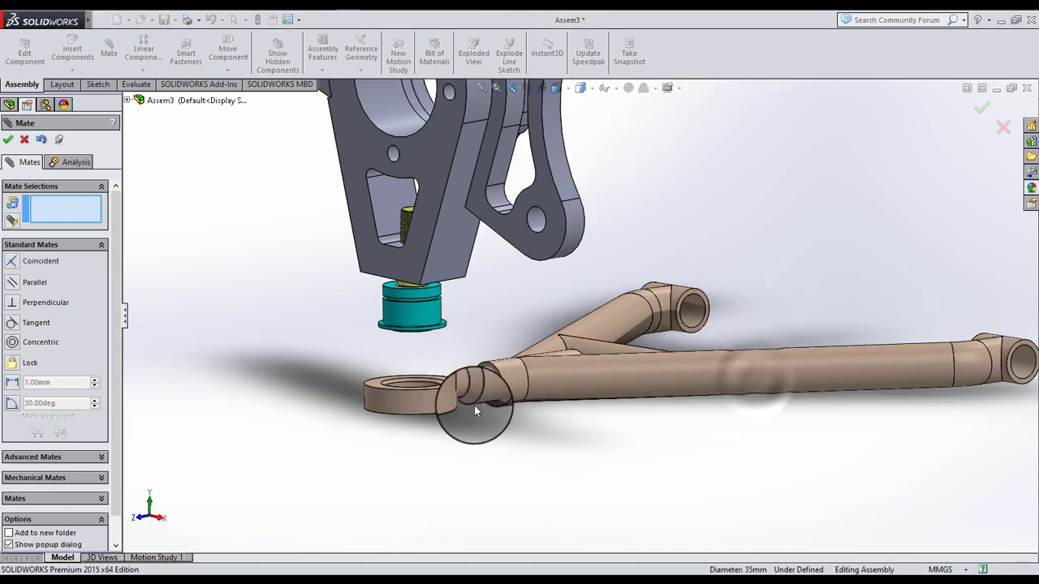
{"action": "scroll", "coordinate": [479, 405], "scroll_direction": "down", "scroll_amount": 6}
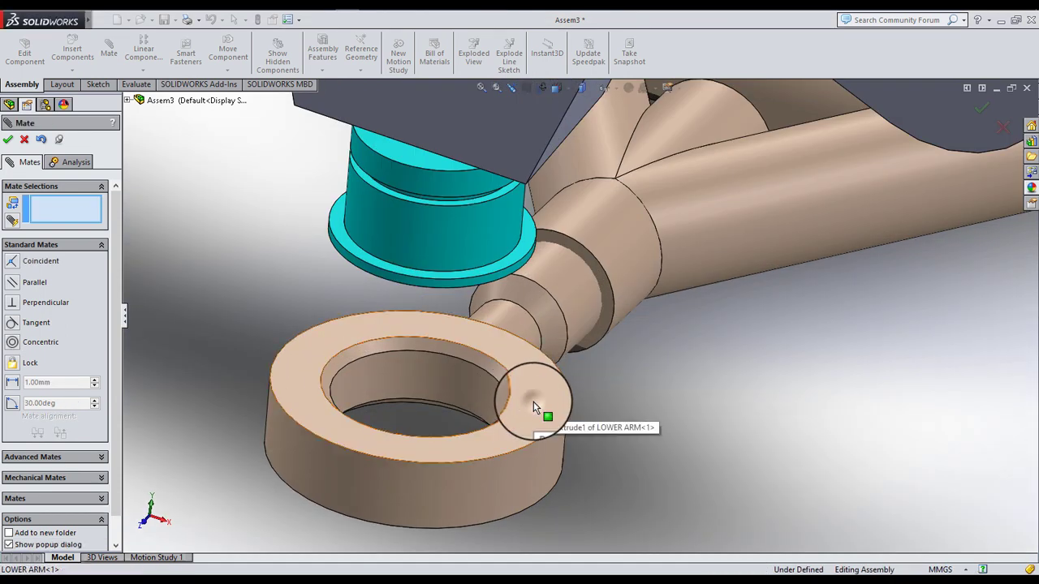
{"action": "left_click", "coordinate": [534, 401]}
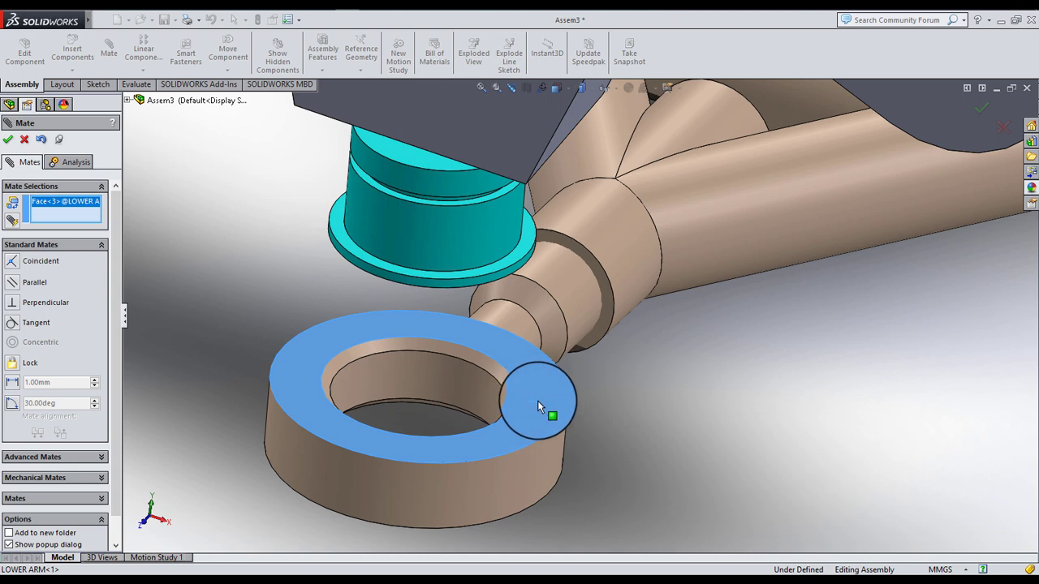
{"action": "right_click", "coordinate": [77, 208]}
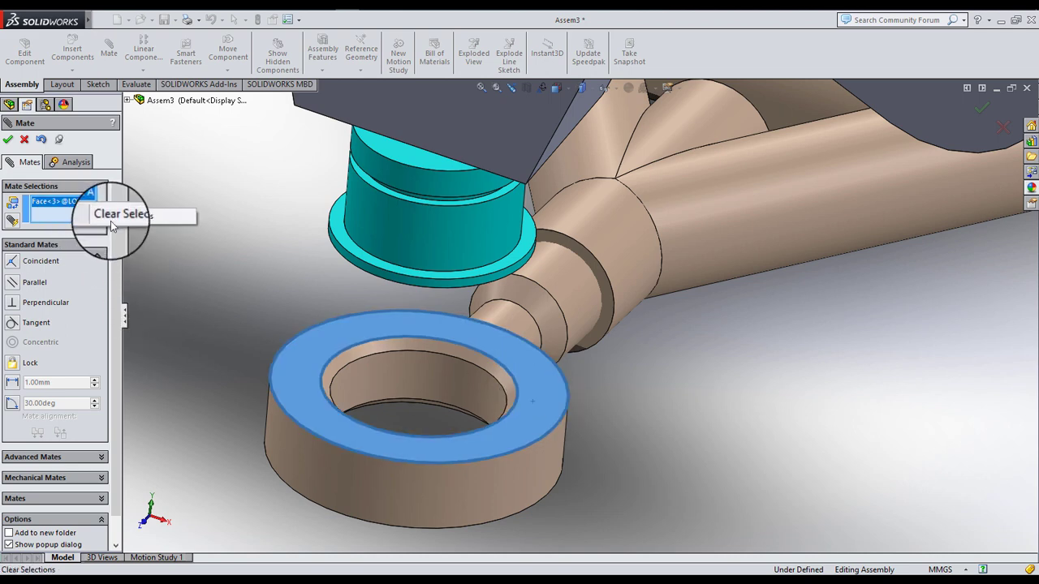
{"action": "left_click", "coordinate": [162, 211]}
Step: Add a coincident mate between the lower ball joint's flange face and the underside of the lower arm's eye, and finish mating
{"action": "scroll", "coordinate": [530, 243], "scroll_direction": "down", "scroll_amount": 5}
{"action": "left_click", "coordinate": [530, 243]}
{"action": "scroll", "coordinate": [543, 252], "scroll_direction": "up", "scroll_amount": 8}
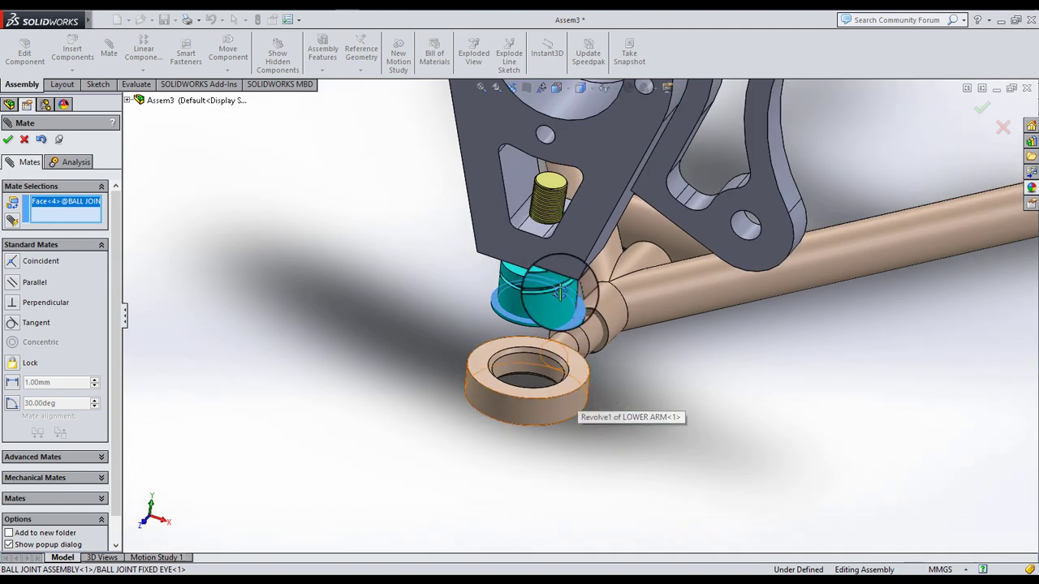
{"action": "middle_click_drag", "start_coordinate": [559, 293], "coordinate": [577, 400]}
{"action": "scroll", "coordinate": [577, 400], "scroll_direction": "down", "scroll_amount": 5}
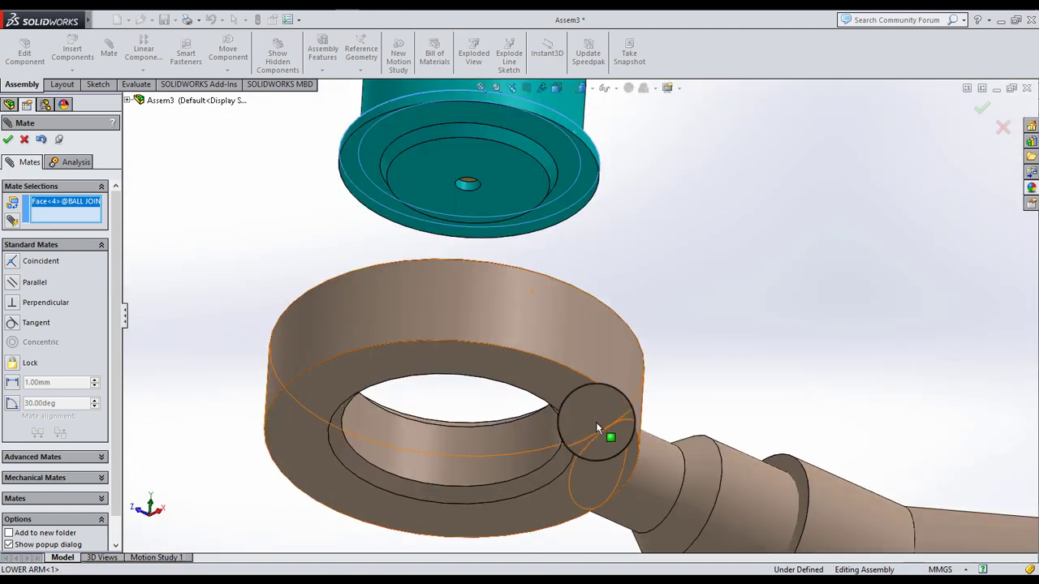
{"action": "left_click", "coordinate": [582, 402]}
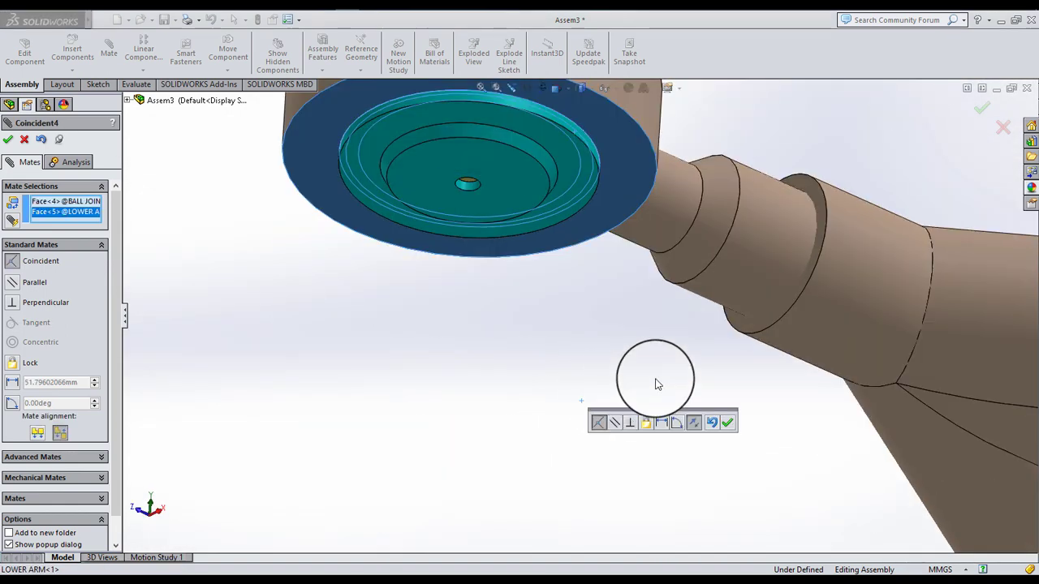
{"action": "left_click", "coordinate": [727, 423]}
{"action": "scroll", "coordinate": [628, 338], "scroll_direction": "up", "scroll_amount": 10}
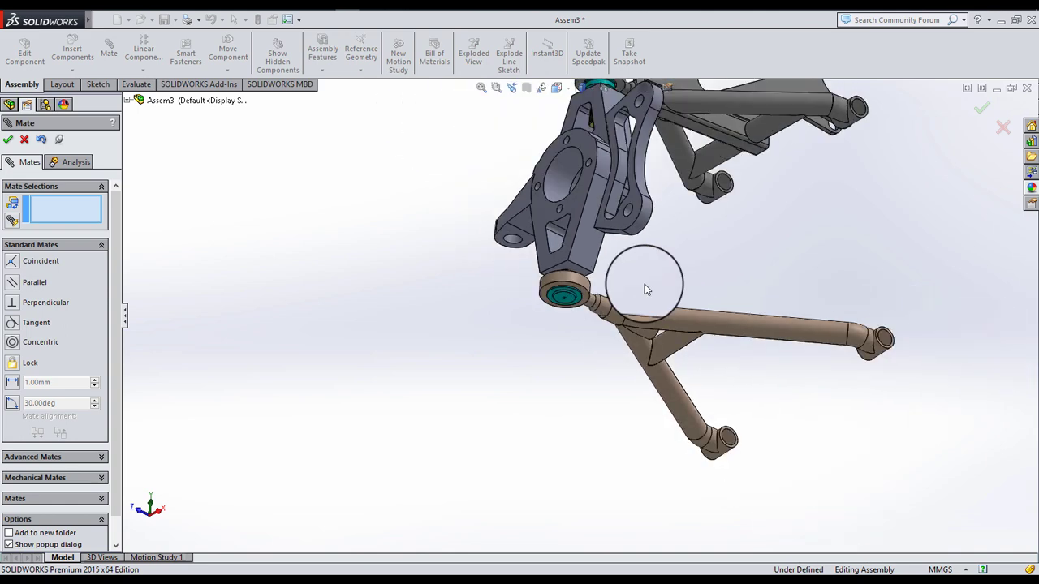
{"action": "middle_click_drag", "start_coordinate": [645, 370], "coordinate": [638, 278]}
{"action": "scroll", "coordinate": [655, 311], "scroll_direction": "down", "scroll_amount": 5}
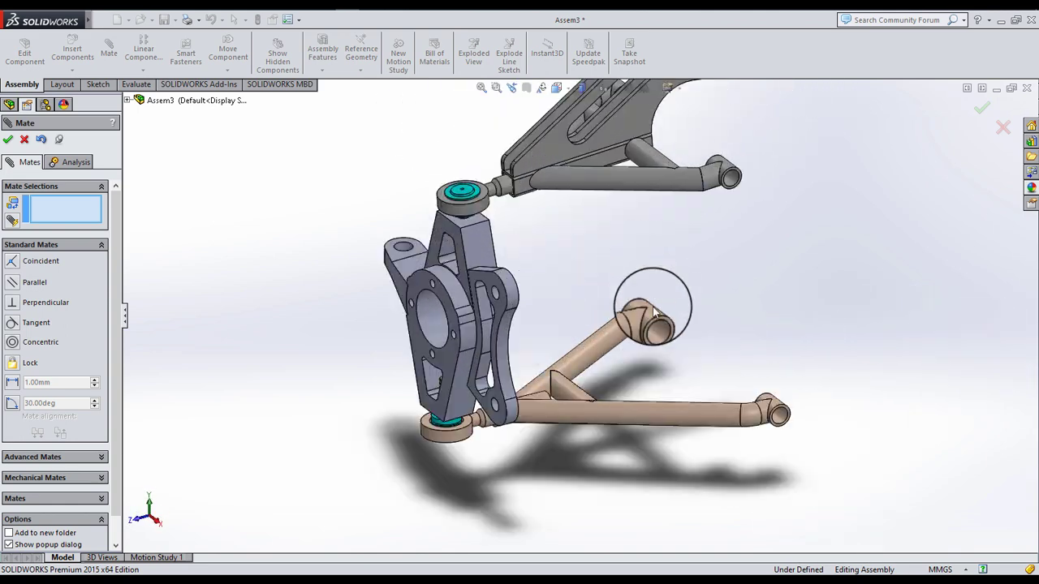
{"action": "left_click", "coordinate": [8, 142]}
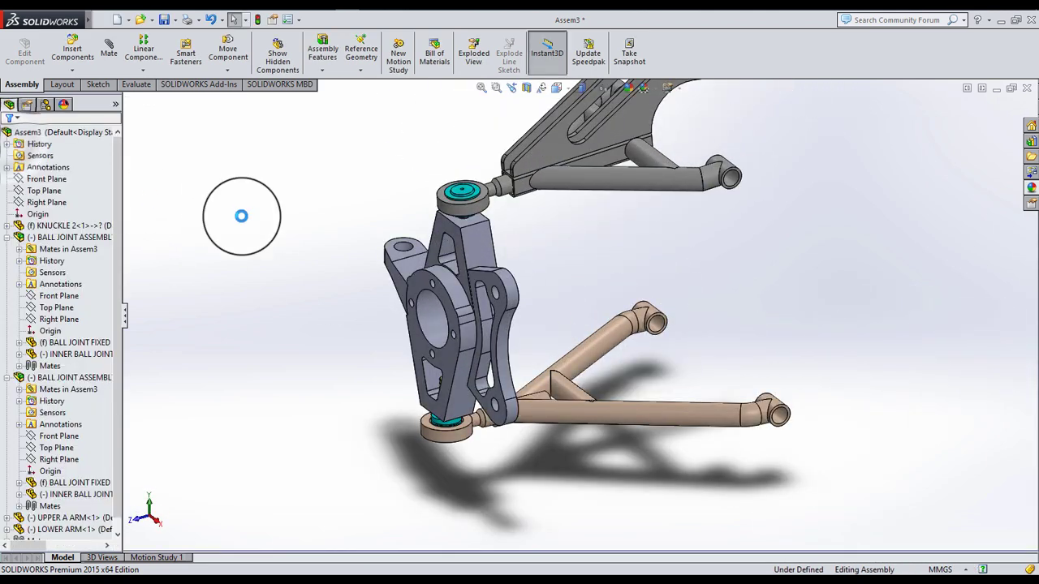
Step: Insert the HUB INNER ROTOR and HUB OUTER FIXED parts from the HUB folder, placing them beside the knuckle
{"action": "scroll", "coordinate": [406, 302], "scroll_direction": "down", "scroll_amount": 2}
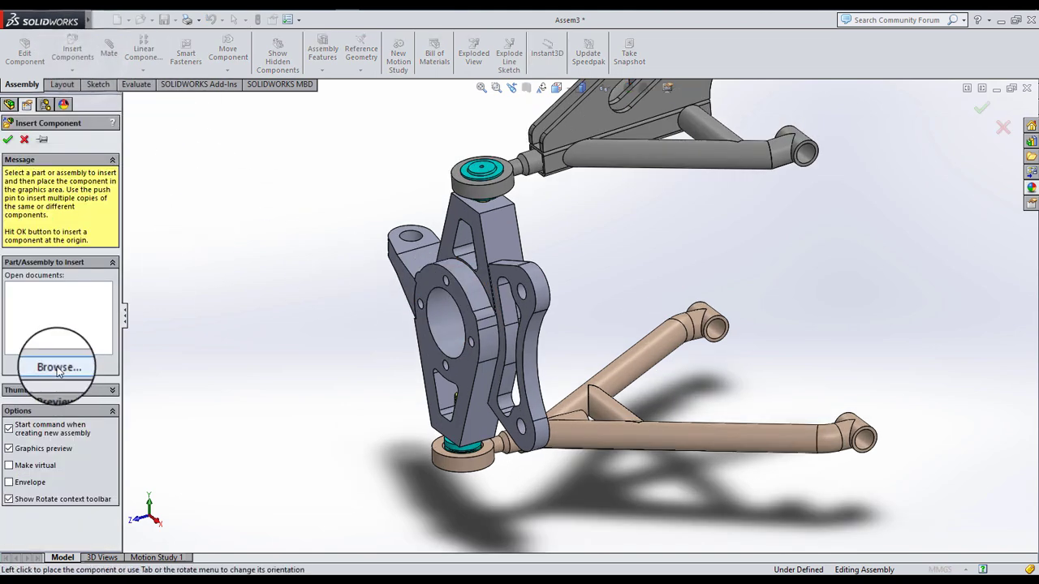
{"action": "left_click", "coordinate": [75, 366]}
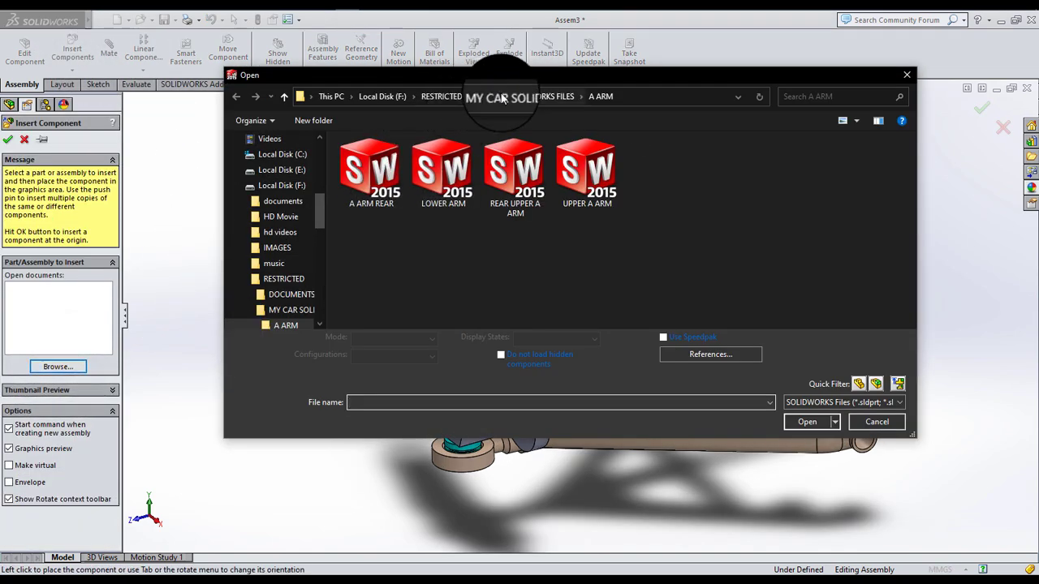
{"action": "left_click", "coordinate": [503, 97]}
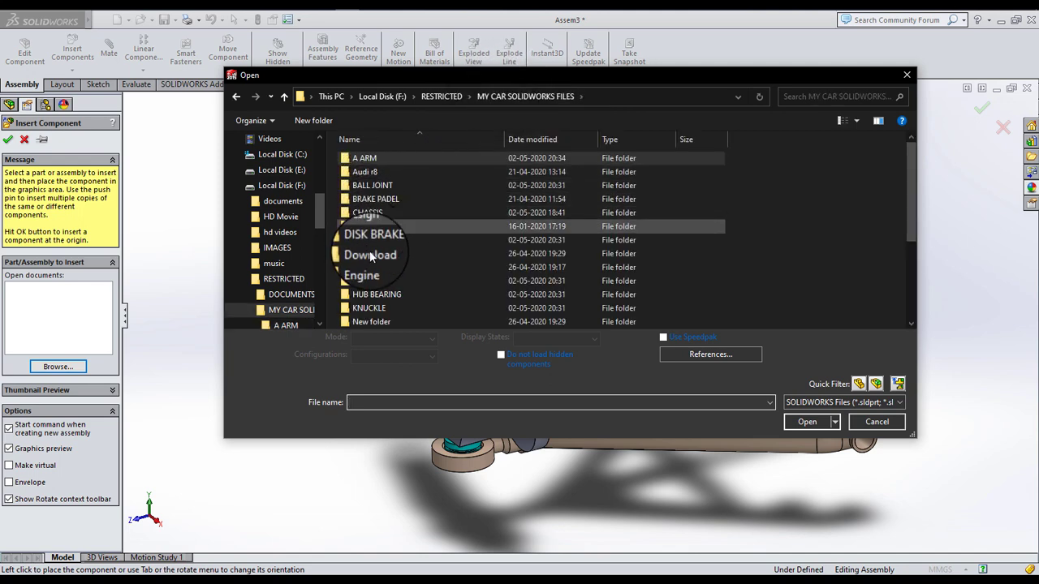
{"action": "left_click", "coordinate": [363, 281]}
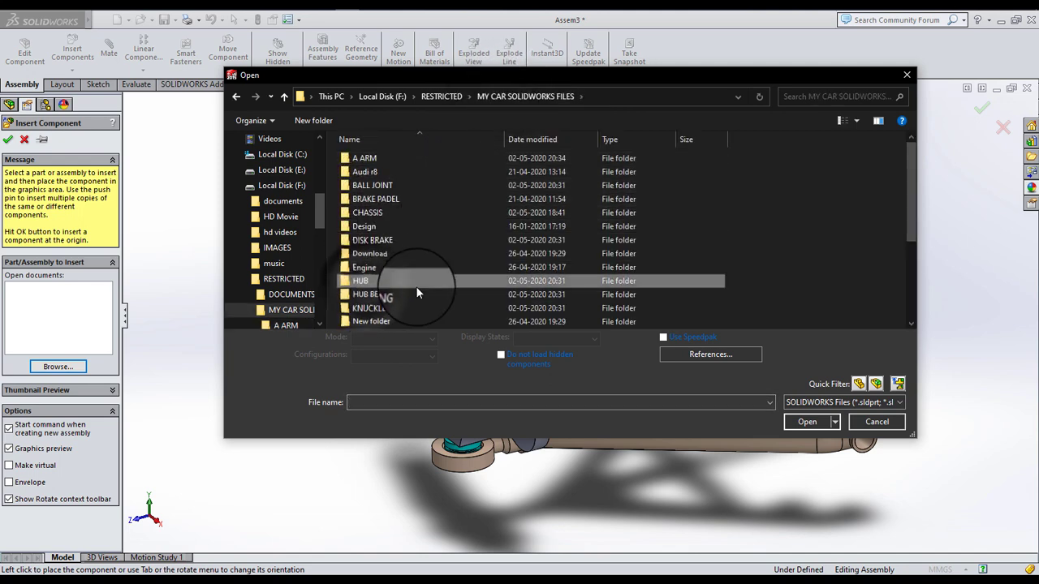
{"action": "double_click", "coordinate": [412, 280]}
{"action": "left_click", "coordinate": [397, 173]}
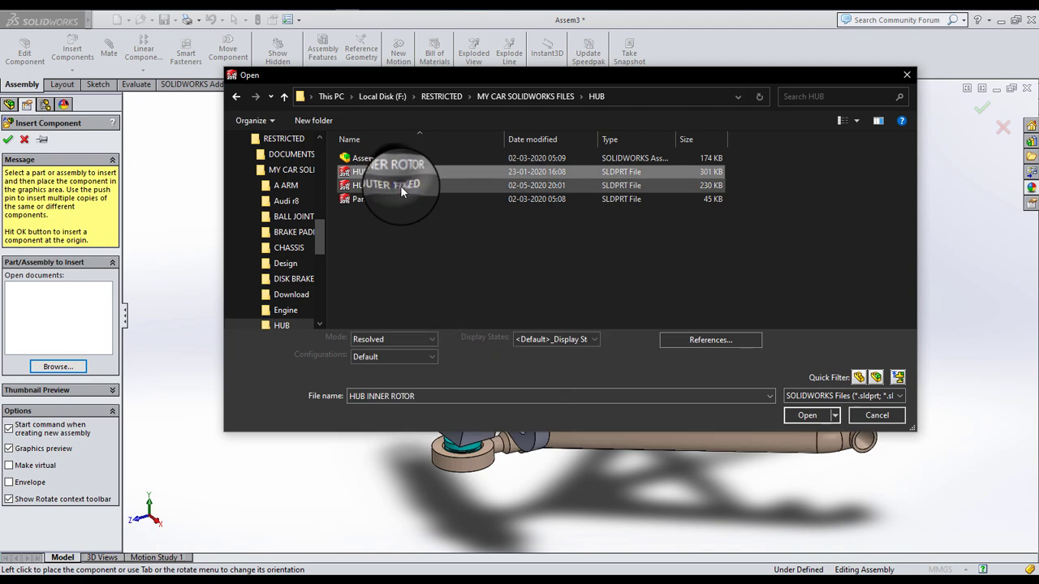
{"action": "left_click", "coordinate": [400, 185], "text": "ctrl"}
{"action": "left_click", "coordinate": [807, 421]}
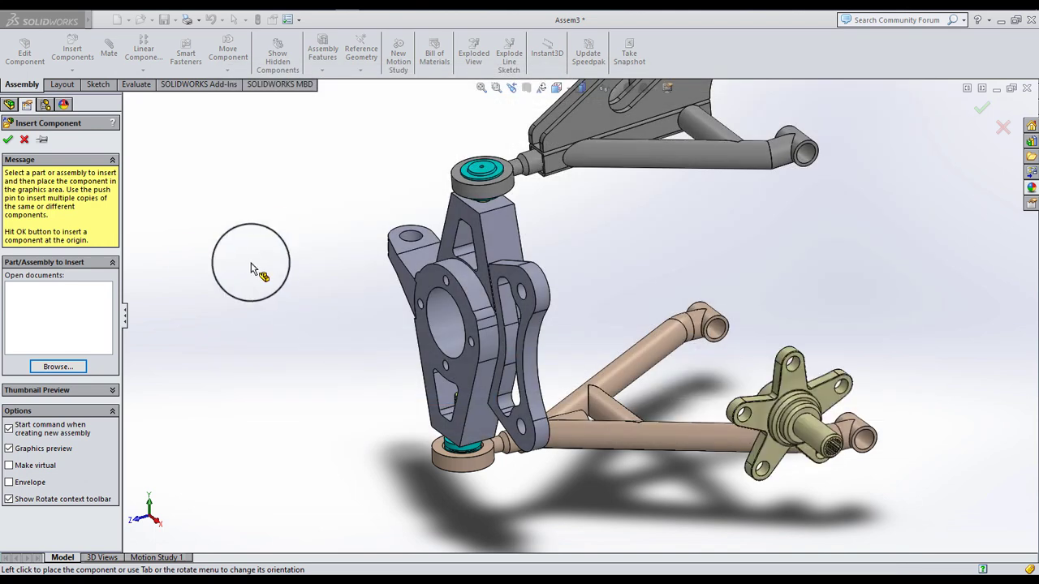
{"action": "left_click", "coordinate": [219, 366]}
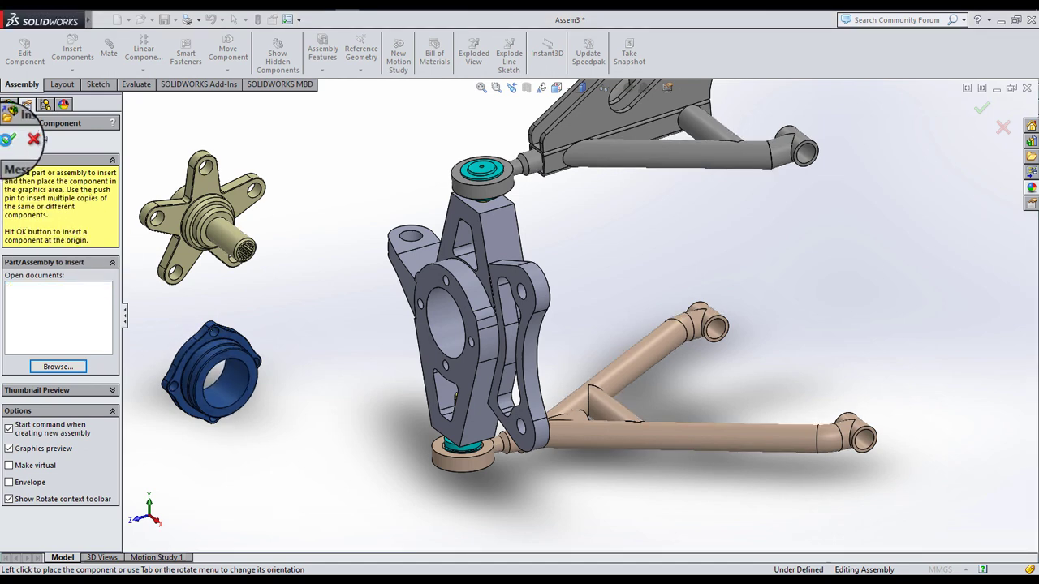
{"action": "left_click", "coordinate": [8, 138]}
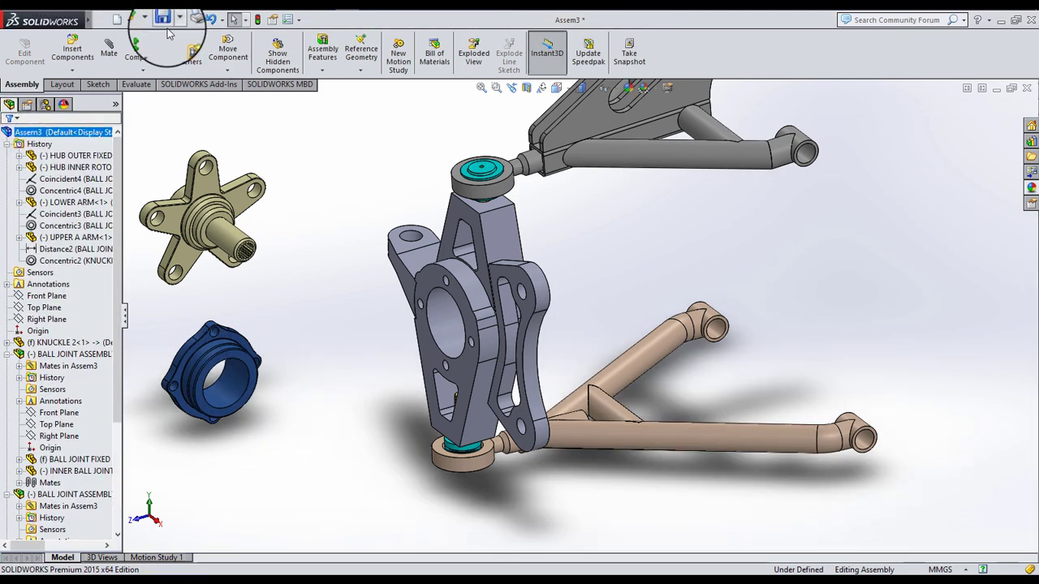
Step: Insert HUB BEARING ASSEMBLY from the HUB BEARING folder and place it below the outer hub
{"action": "left_click", "coordinate": [80, 56]}
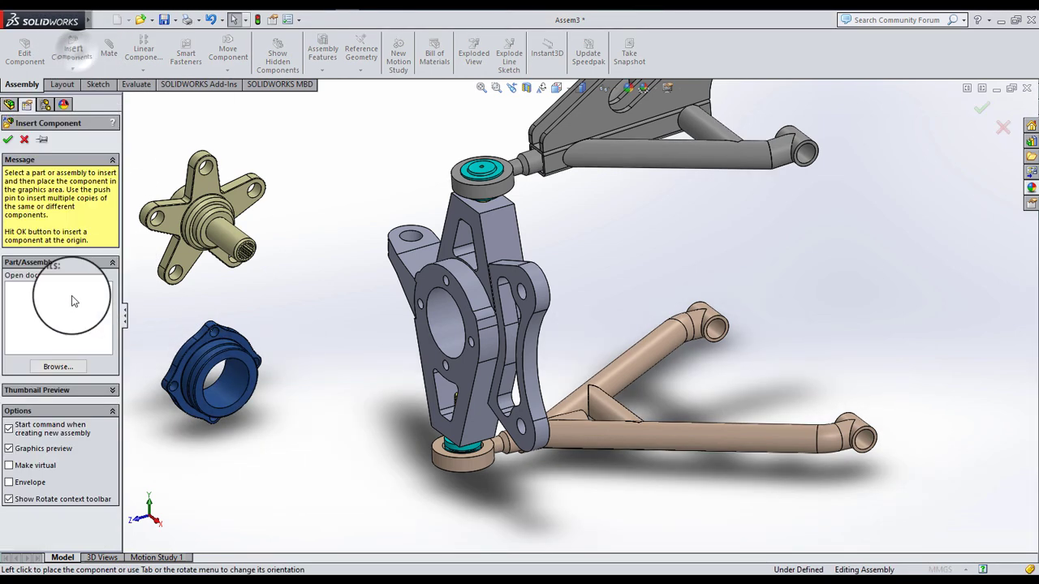
{"action": "left_click", "coordinate": [58, 366]}
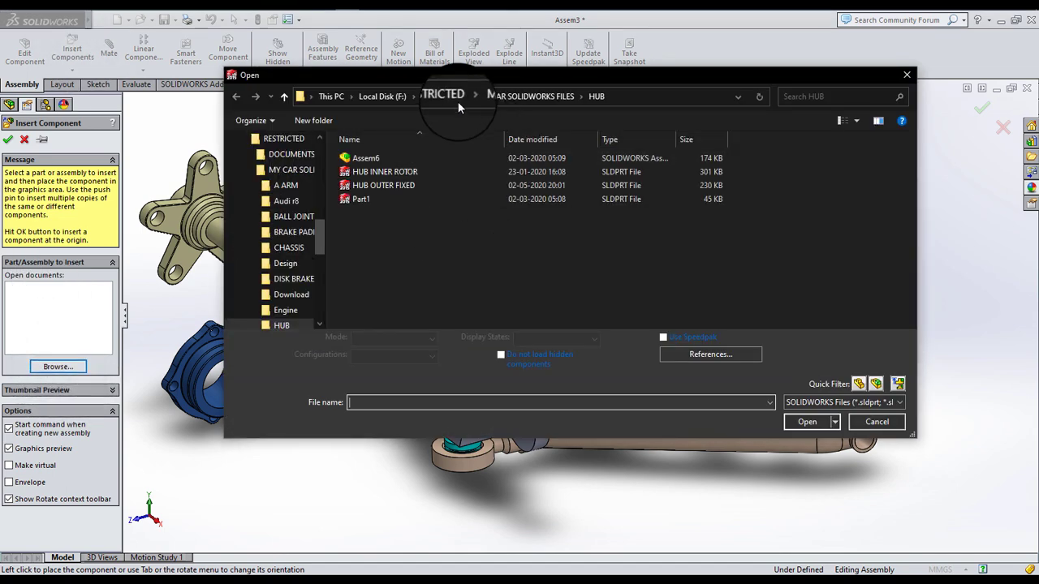
{"action": "left_click", "coordinate": [499, 99]}
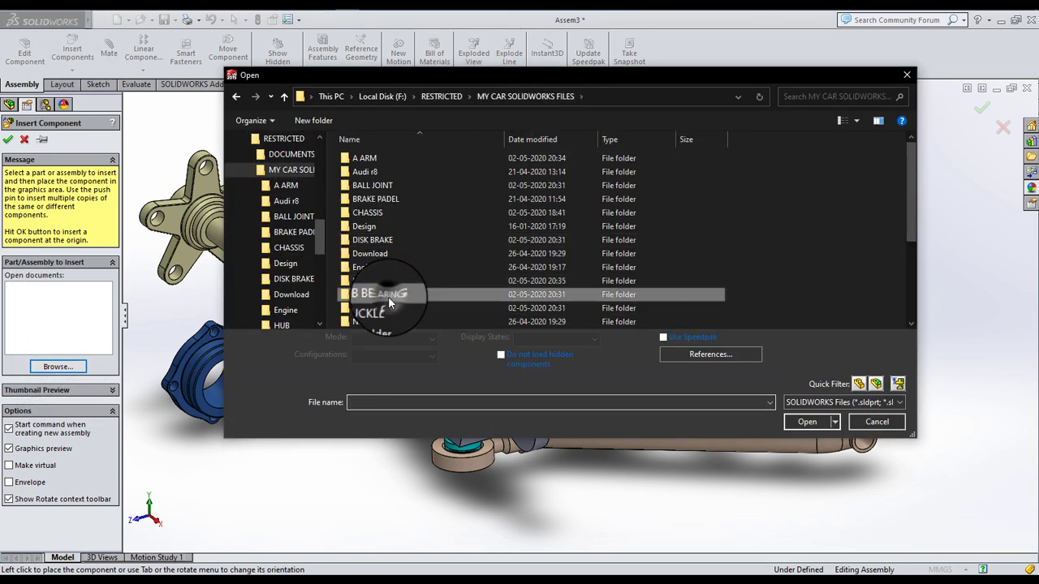
{"action": "double_click", "coordinate": [388, 296]}
{"action": "left_click", "coordinate": [414, 173]}
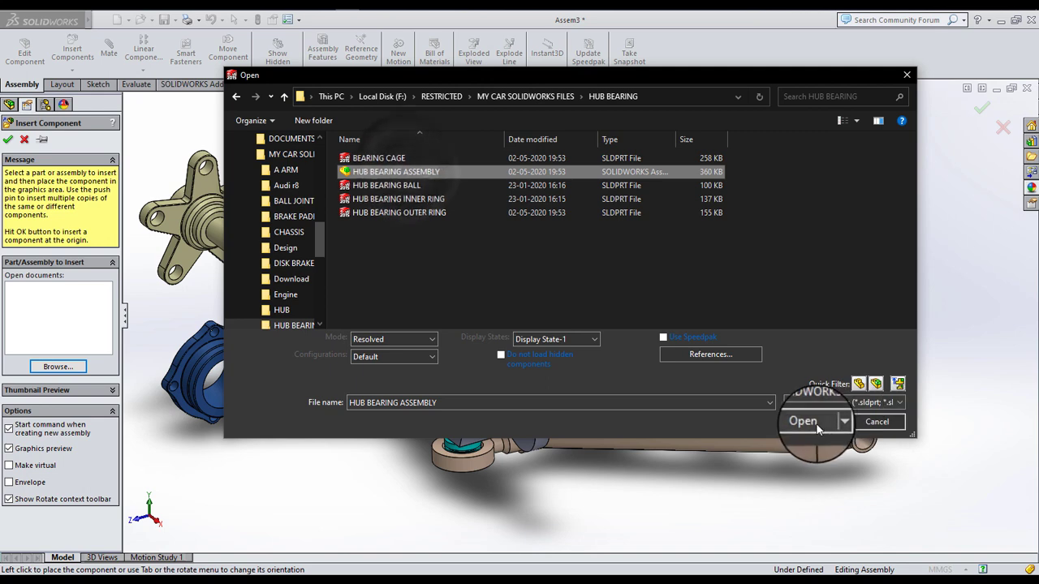
{"action": "left_click", "coordinate": [806, 421]}
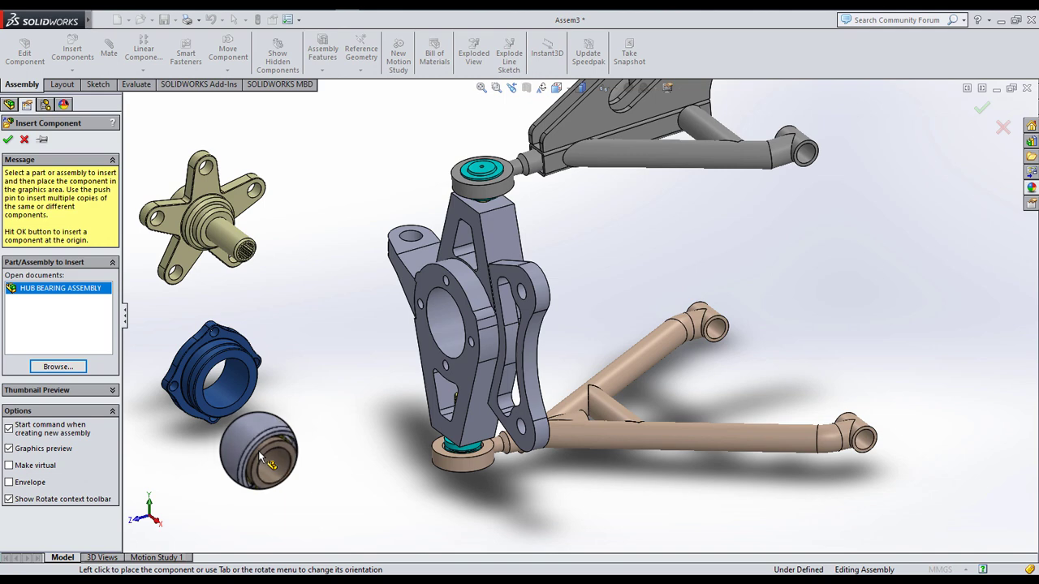
{"action": "left_click", "coordinate": [325, 474]}
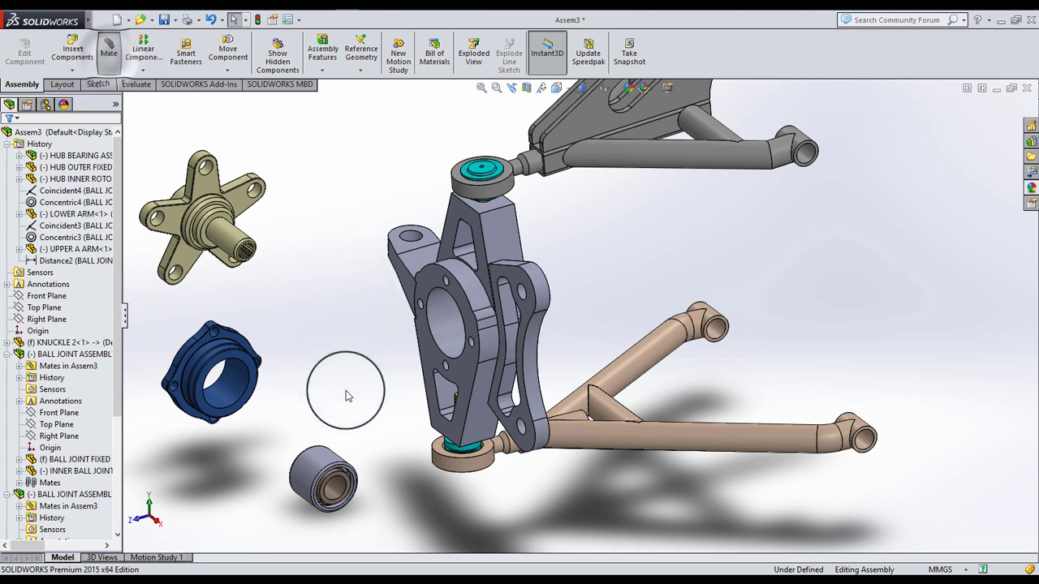
Step: Add a concentric mate between the hub bearing's inner ring bore and the bore of the outer hub
{"action": "scroll", "coordinate": [336, 490], "scroll_direction": "down", "scroll_amount": 5}
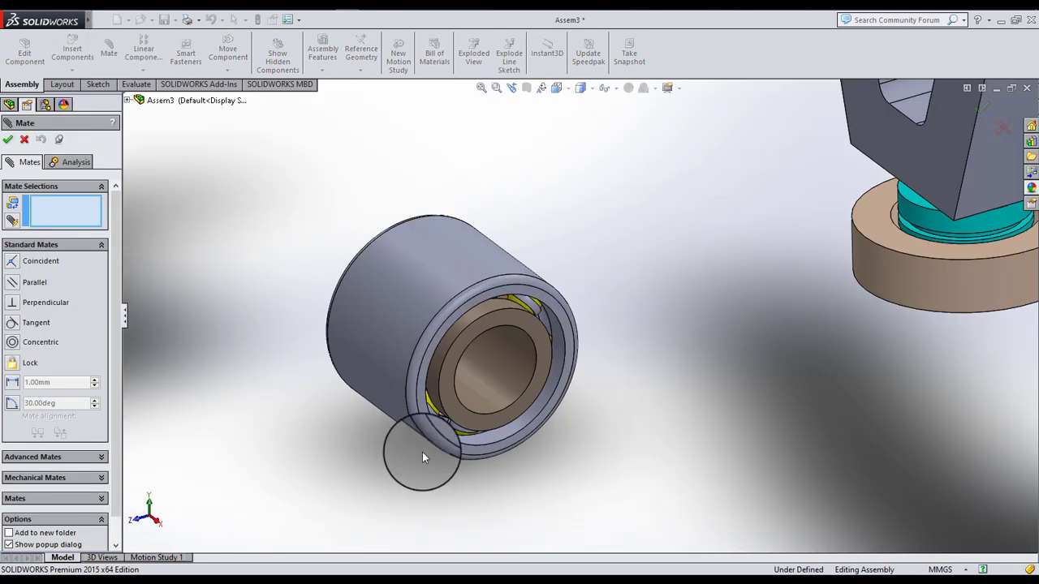
{"action": "left_click", "coordinate": [494, 396]}
{"action": "key", "text": "z"}
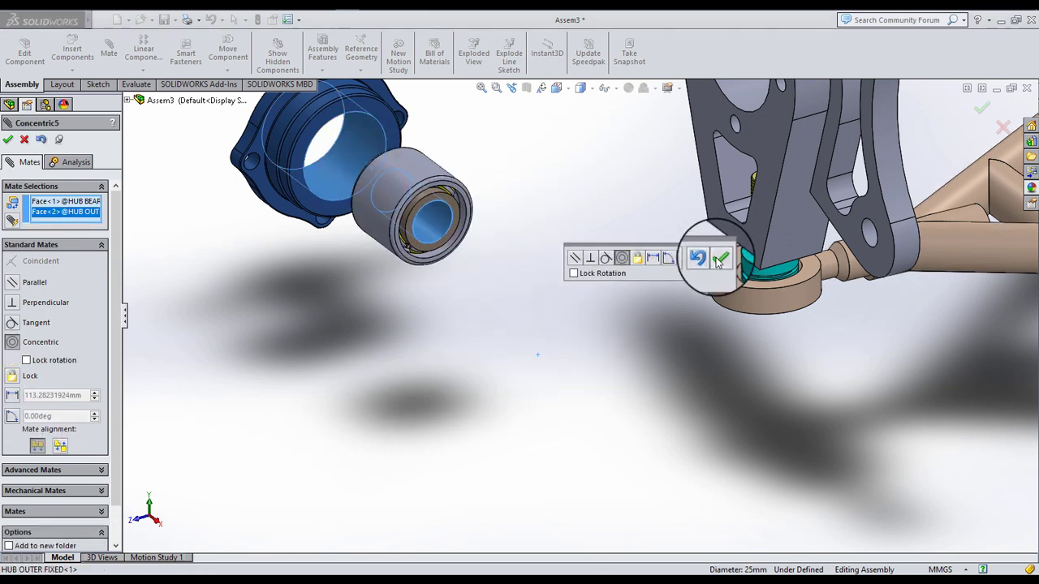
{"action": "left_click", "coordinate": [720, 258]}
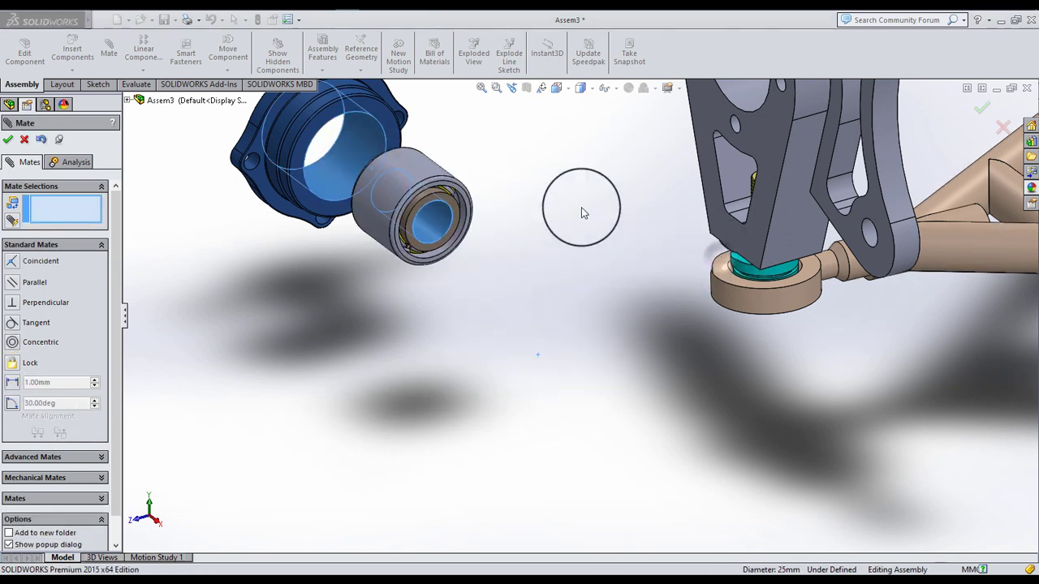
Step: Add a coincident mate between the outer hub's annular end face and the end face of the bearing's inner ring
{"action": "left_click", "coordinate": [394, 128]}
{"action": "scroll", "coordinate": [463, 232], "scroll_direction": "down", "scroll_amount": 4}
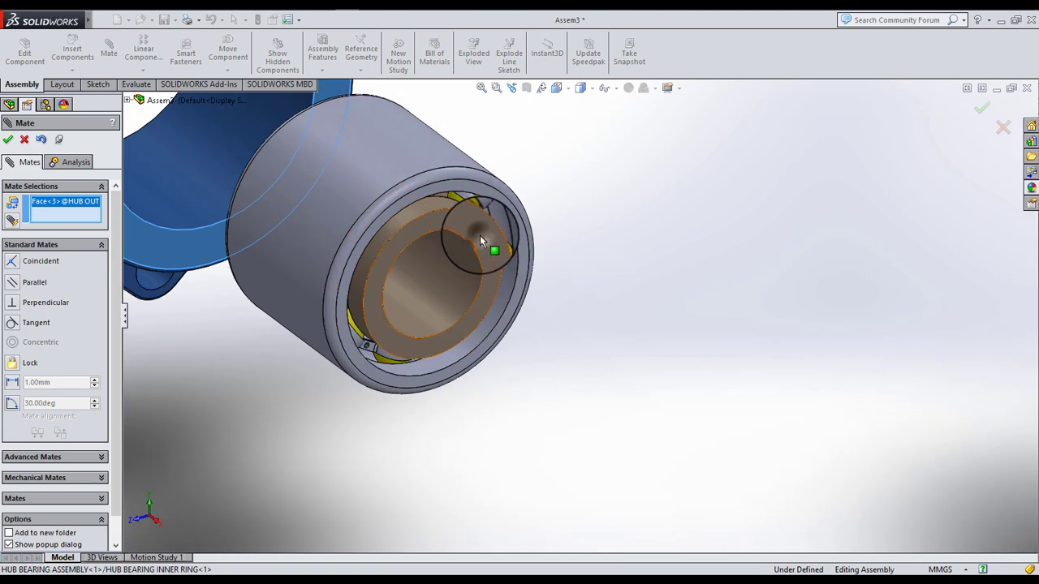
{"action": "left_click", "coordinate": [479, 234]}
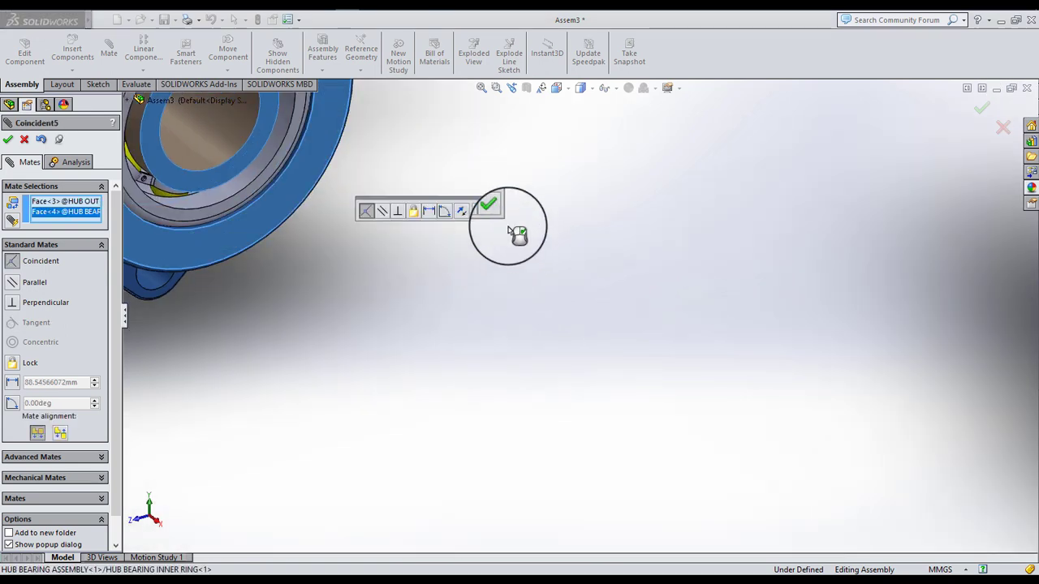
{"action": "left_click", "coordinate": [496, 212]}
Step: Add a concentric mate between the outer hub's cylindrical face and the knuckle's large central bore
{"action": "scroll", "coordinate": [349, 227], "scroll_direction": "up", "scroll_amount": 3}
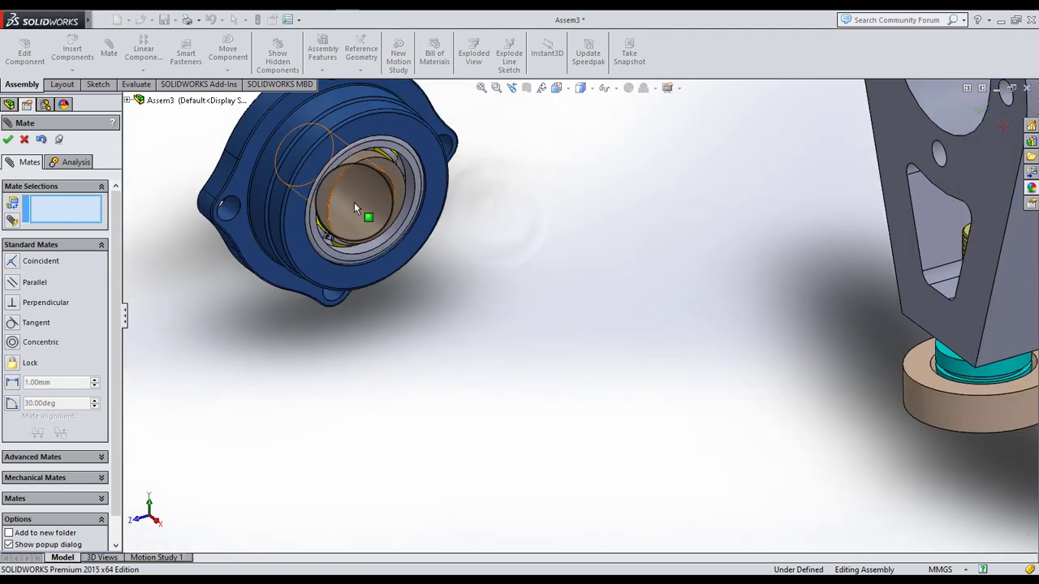
{"action": "left_click", "coordinate": [290, 164]}
{"action": "left_click", "coordinate": [931, 104]}
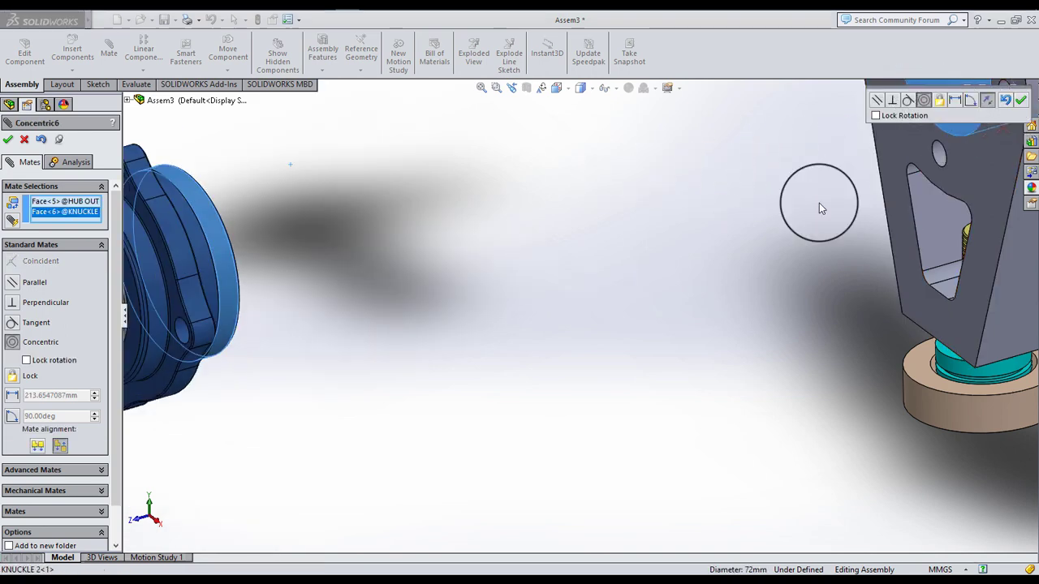
{"action": "scroll", "coordinate": [699, 247], "scroll_direction": "up", "scroll_amount": 3}
{"action": "scroll", "coordinate": [753, 216], "scroll_direction": "down", "scroll_amount": 3}
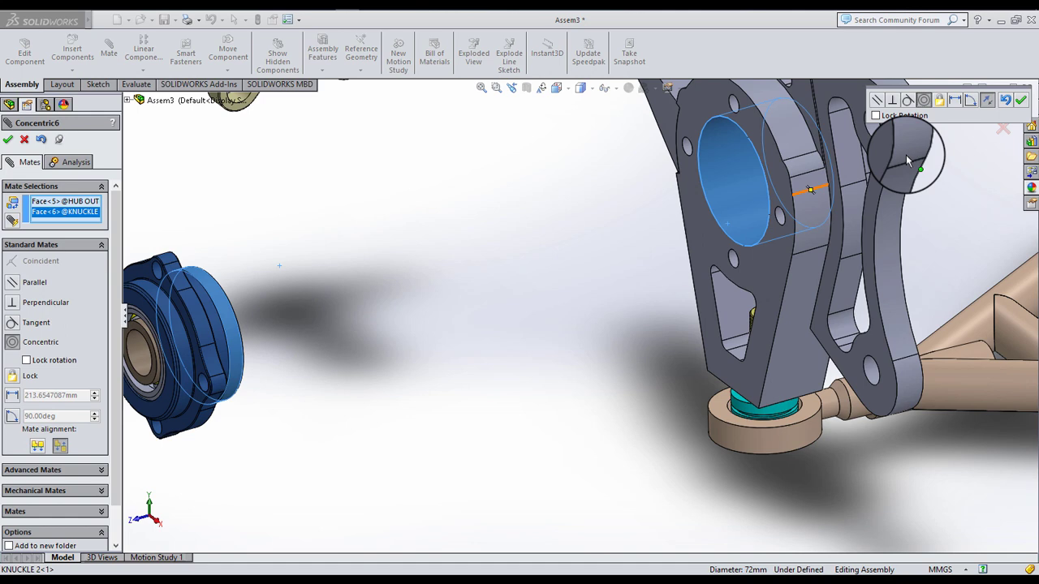
{"action": "left_click", "coordinate": [1021, 100]}
Step: Add a coincident mate between the outer hub's flange face and the knuckle's flat face around the large central bore
{"action": "scroll", "coordinate": [306, 333], "scroll_direction": "down", "scroll_amount": 3}
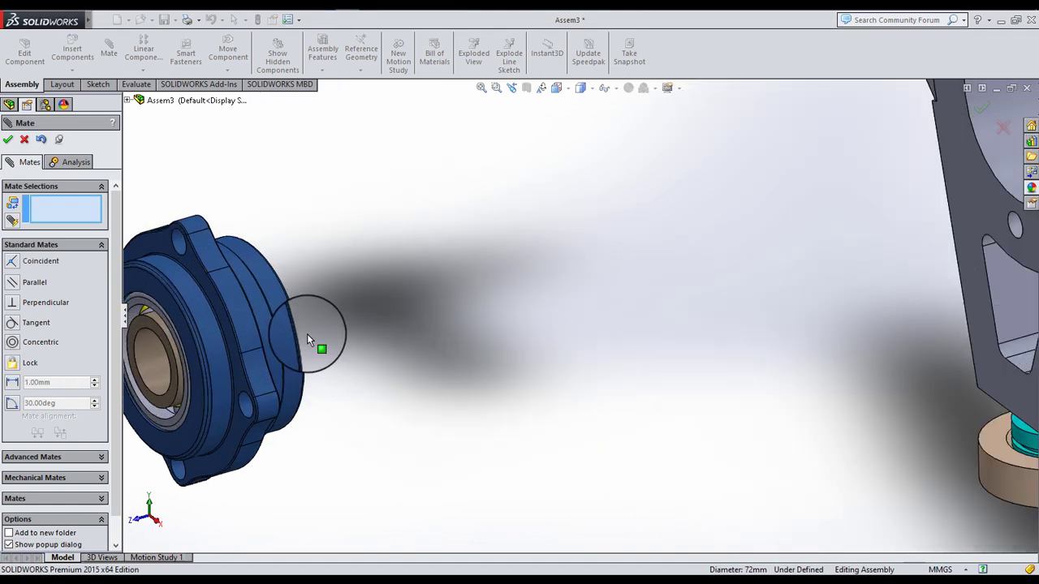
{"action": "middle_click_drag", "start_coordinate": [306, 334], "coordinate": [263, 321]}
{"action": "left_click", "coordinate": [266, 304]}
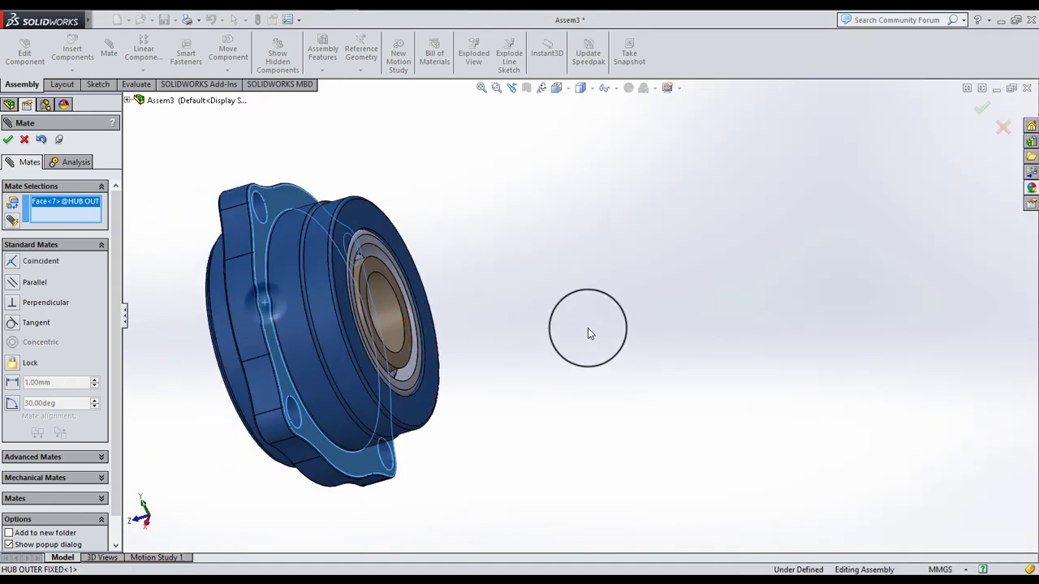
{"action": "scroll", "coordinate": [587, 328], "scroll_direction": "up", "scroll_amount": 5}
{"action": "middle_click_drag", "start_coordinate": [682, 290], "coordinate": [777, 237]}
{"action": "scroll", "coordinate": [778, 236], "scroll_direction": "down", "scroll_amount": 3}
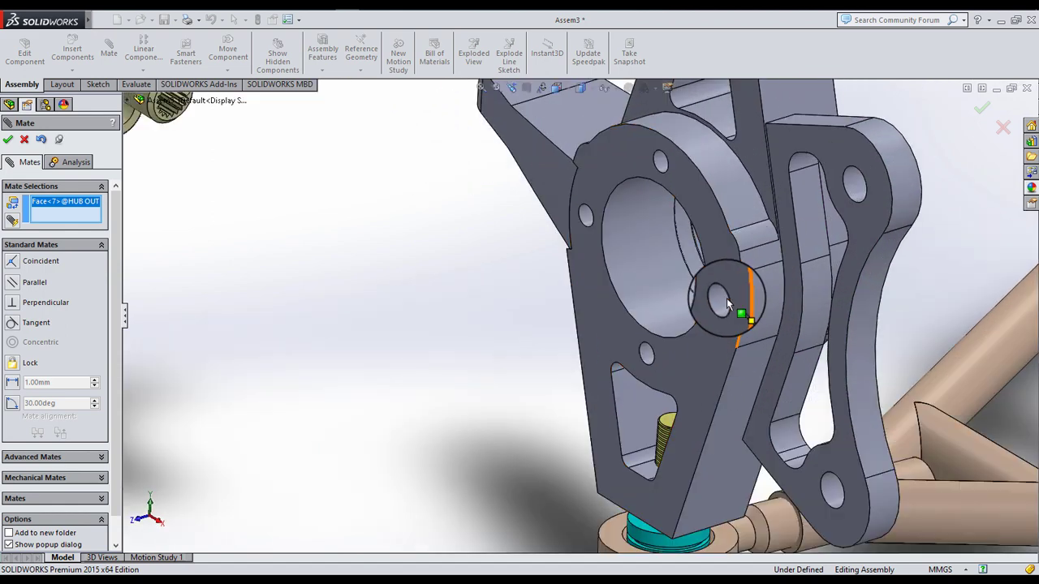
{"action": "left_click", "coordinate": [725, 269]}
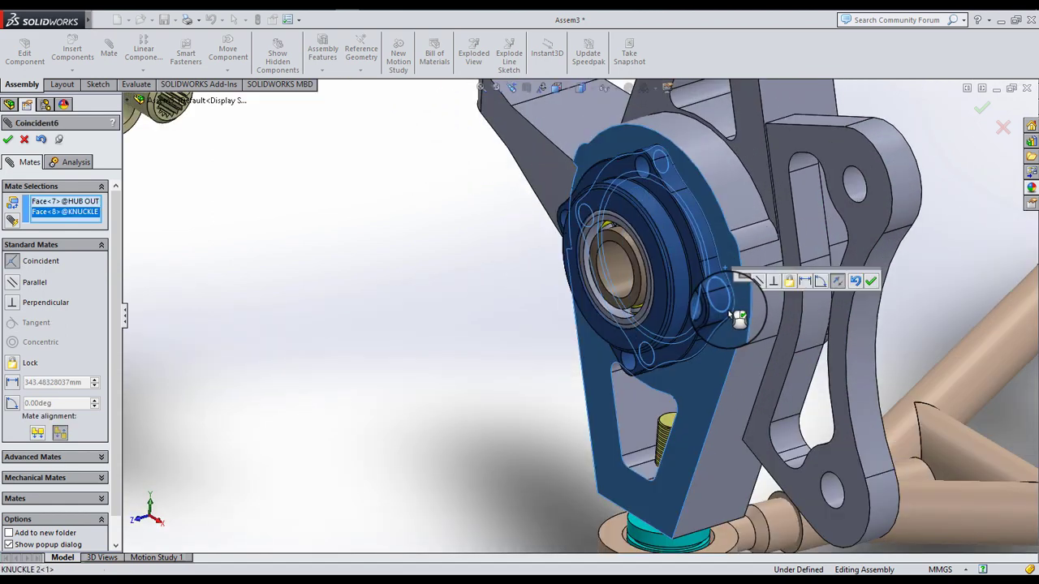
{"action": "left_click", "coordinate": [870, 281]}
{"action": "scroll", "coordinate": [636, 357], "scroll_direction": "down", "scroll_amount": 5}
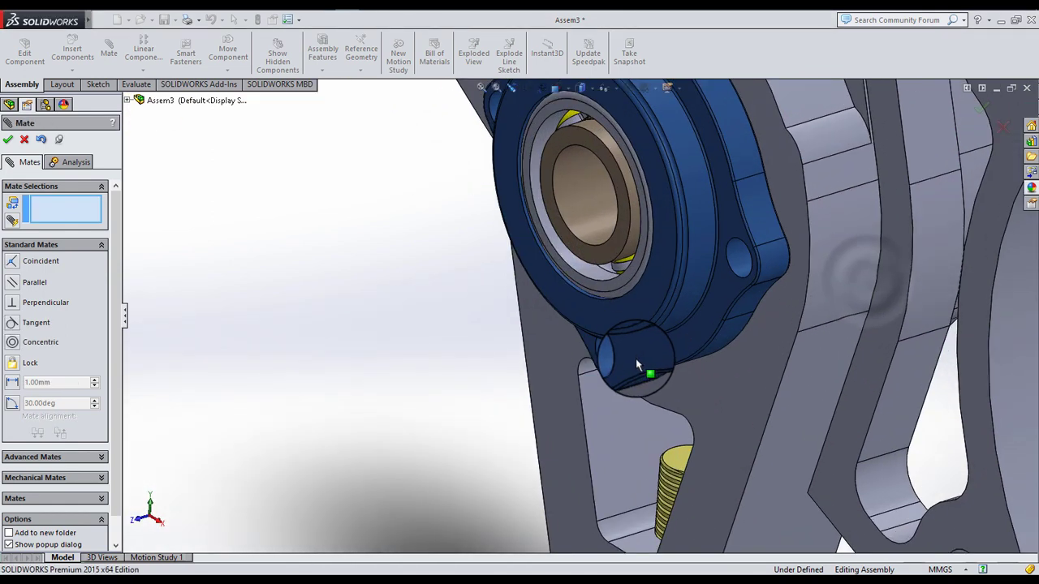
{"action": "left_click", "coordinate": [589, 350]}
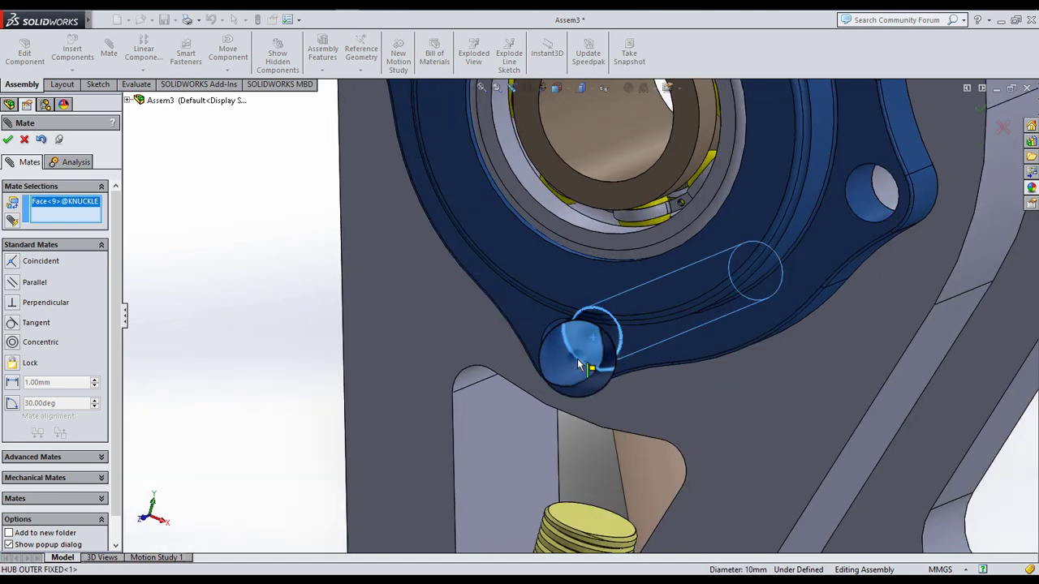
{"action": "left_click", "coordinate": [579, 365]}
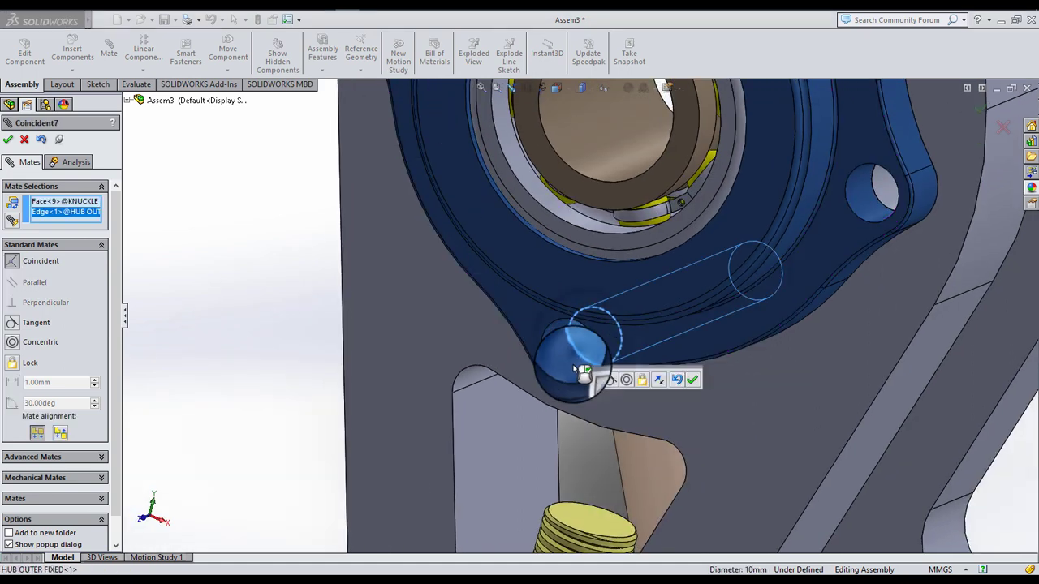
{"action": "right_click", "coordinate": [70, 223]}
{"action": "left_click", "coordinate": [162, 224]}
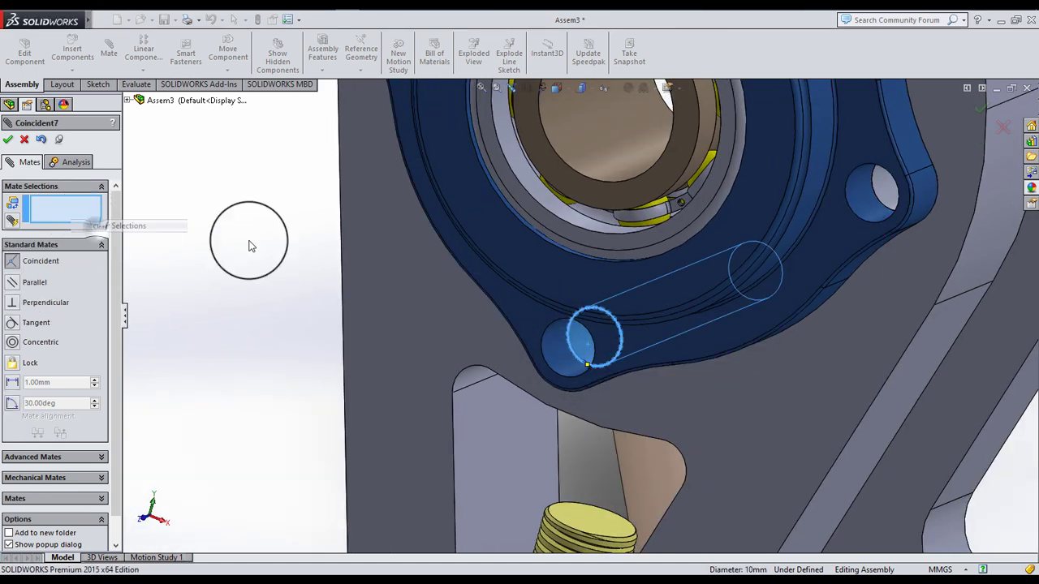
{"action": "left_click", "coordinate": [563, 351]}
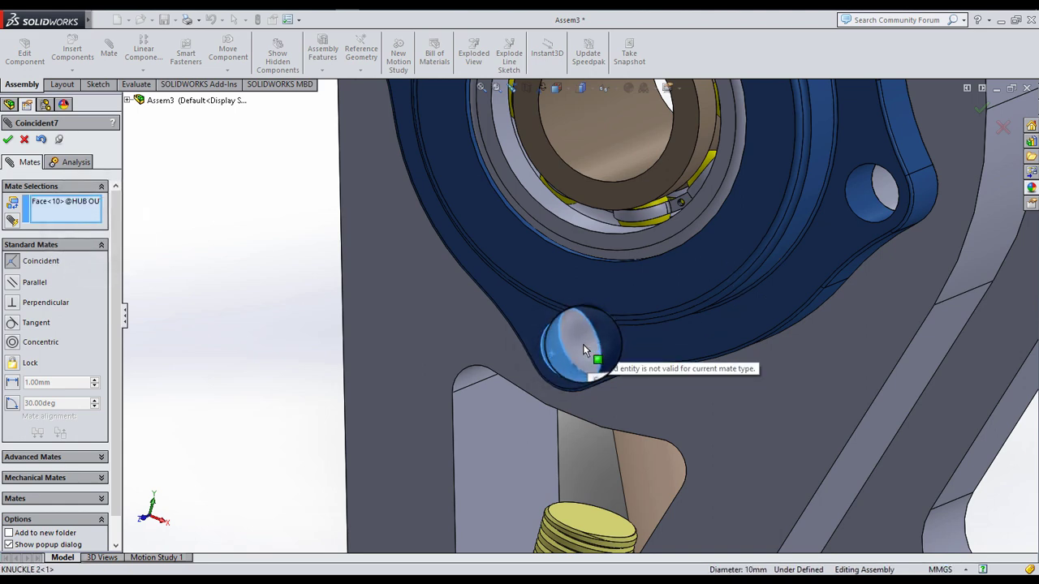
{"action": "right_click", "coordinate": [65, 213]}
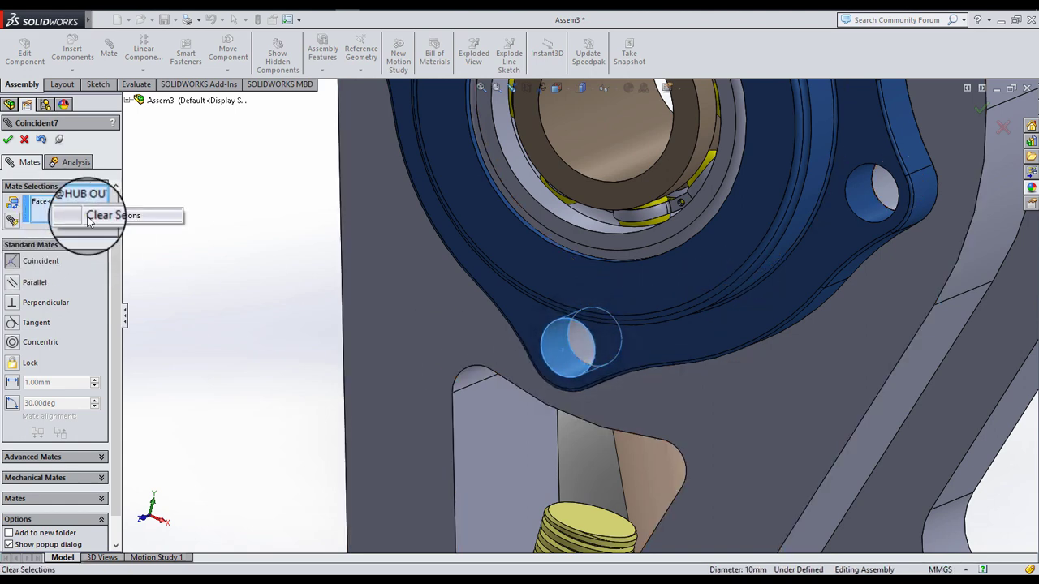
{"action": "left_click", "coordinate": [139, 216]}
{"action": "scroll", "coordinate": [665, 374], "scroll_direction": "down", "scroll_amount": 4}
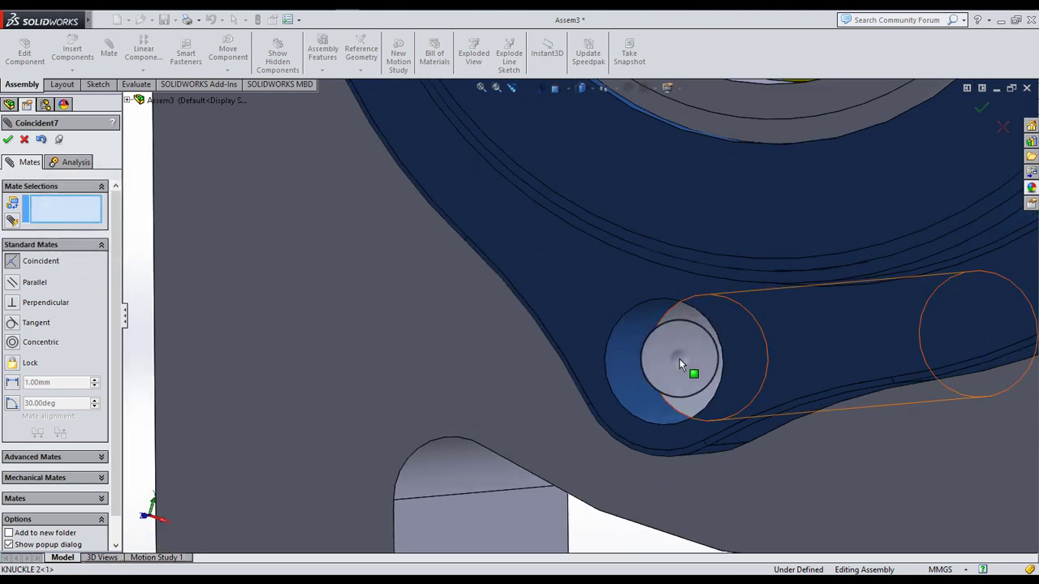
{"action": "left_click", "coordinate": [679, 359]}
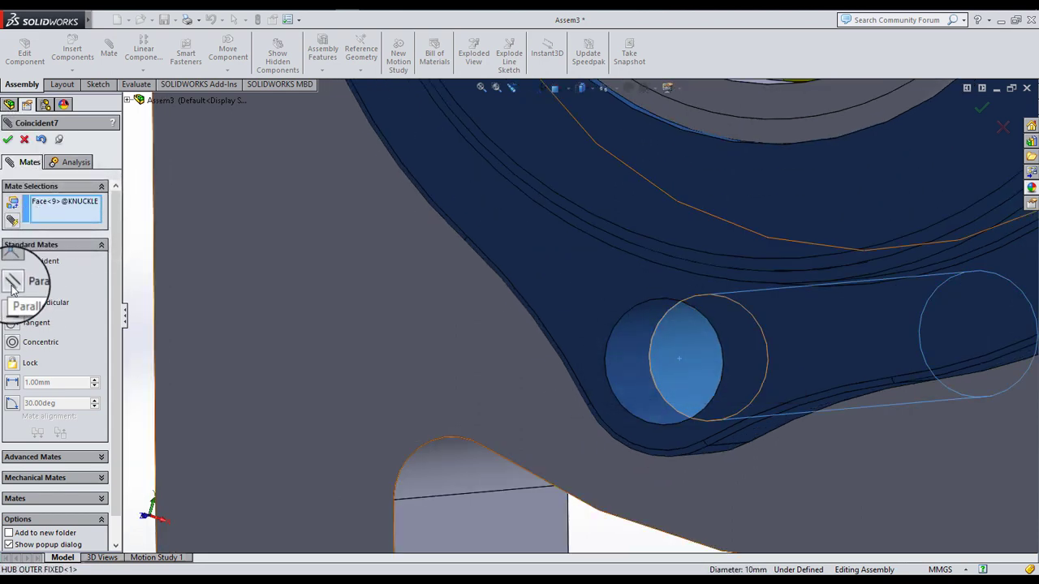
{"action": "left_click", "coordinate": [26, 142]}
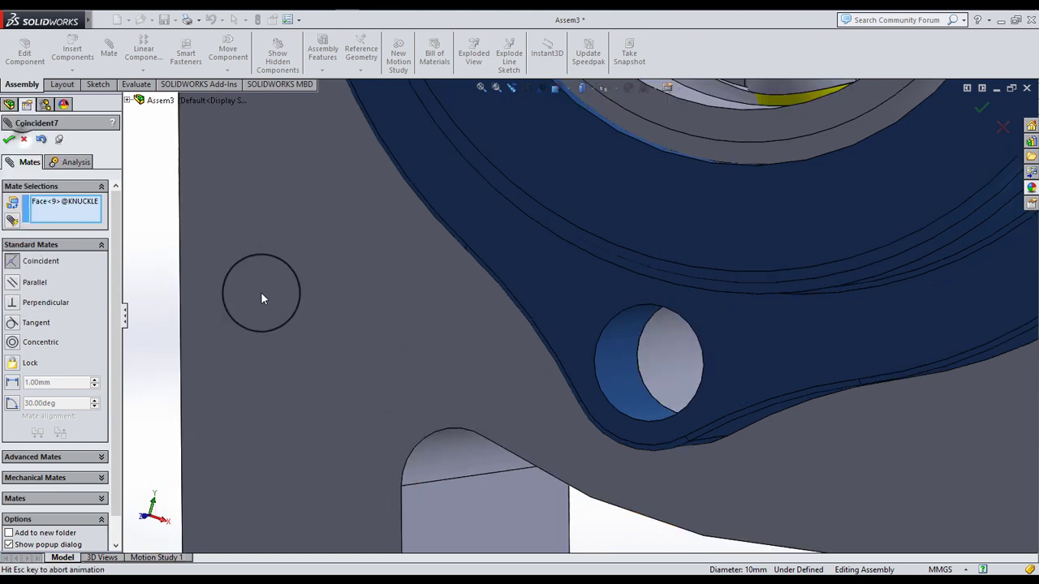
{"action": "left_click", "coordinate": [27, 140]}
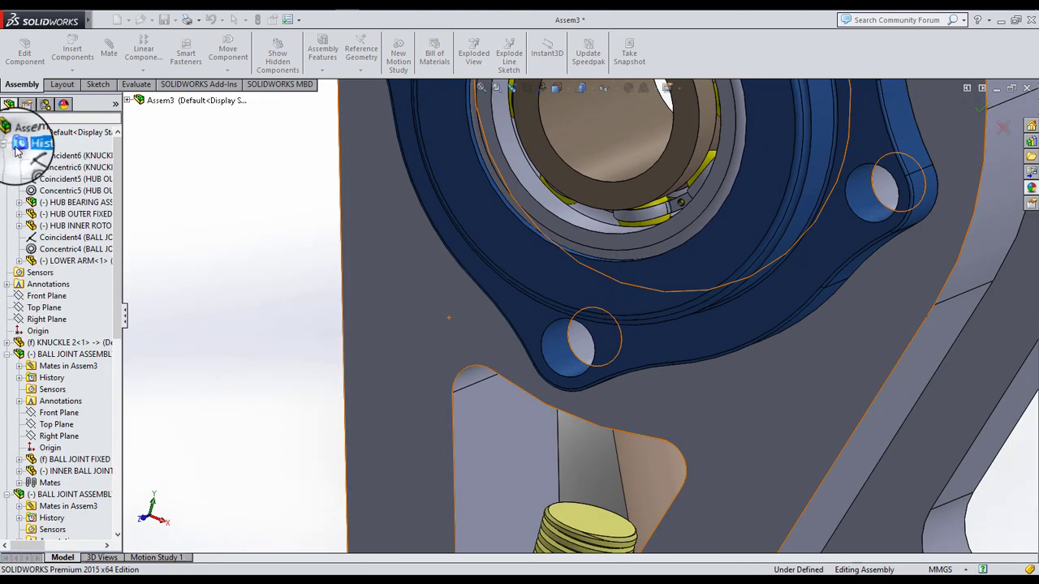
Step: Review the assembly's mates and highlight the coincident mate between the knuckle and the outer hub
{"action": "scroll", "coordinate": [45, 422], "scroll_direction": "down", "scroll_amount": 11}
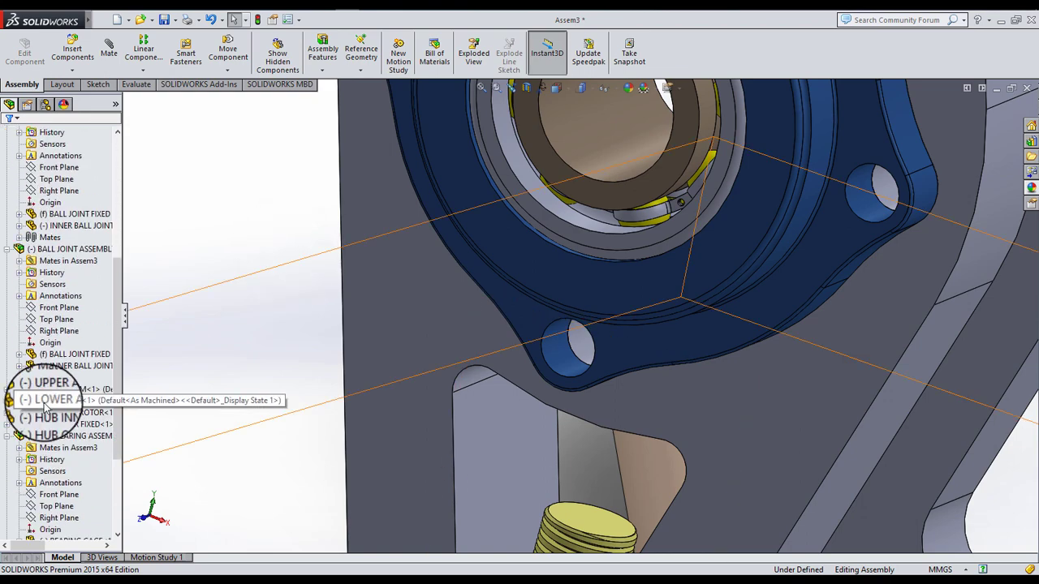
{"action": "left_click", "coordinate": [7, 530]}
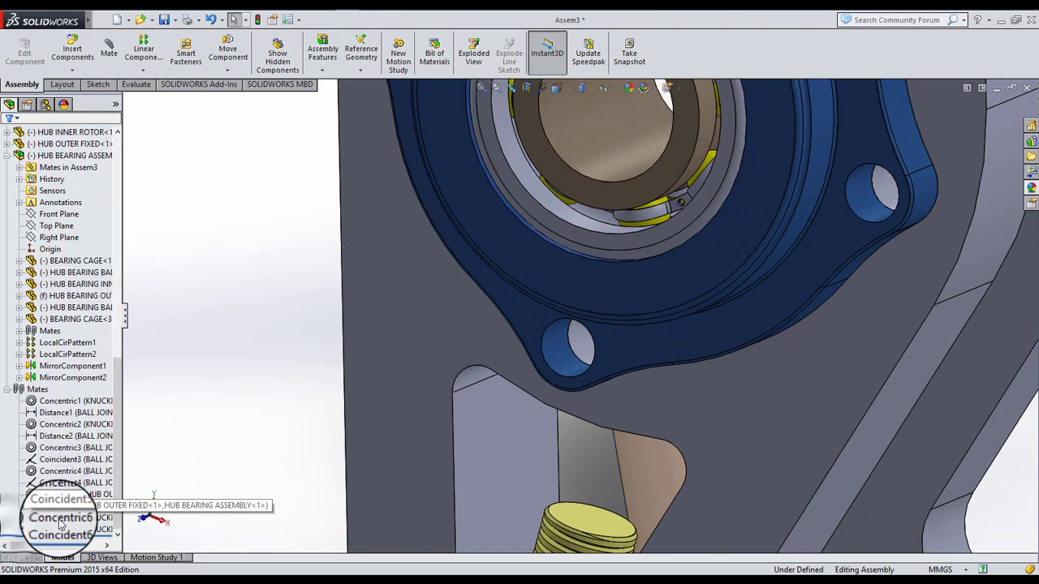
{"action": "left_click", "coordinate": [60, 530]}
{"action": "scroll", "coordinate": [287, 343], "scroll_direction": "up", "scroll_amount": 2}
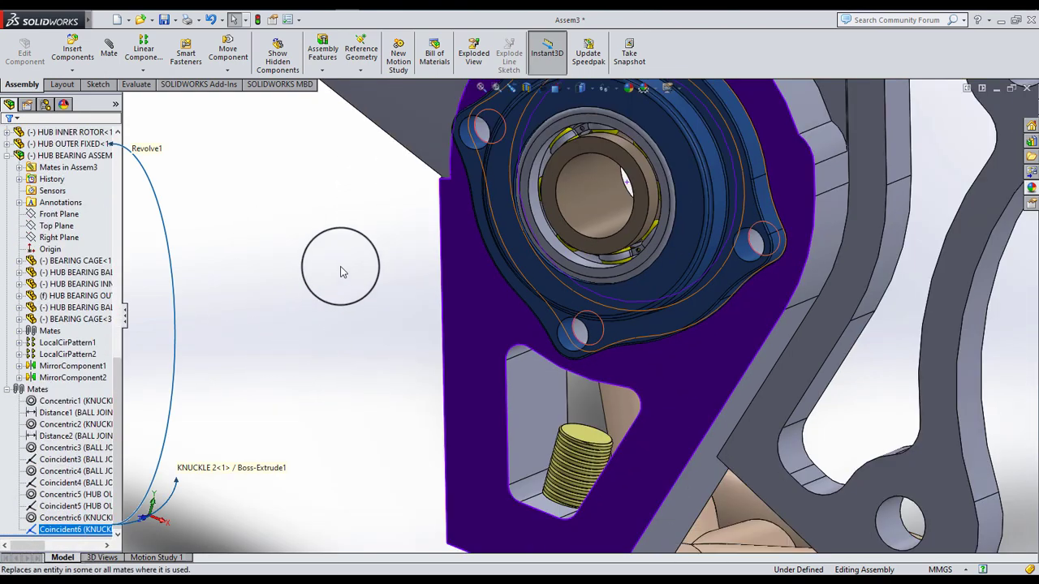
{"action": "scroll", "coordinate": [346, 266], "scroll_direction": "up", "scroll_amount": 1}
{"action": "left_click", "coordinate": [346, 268]}
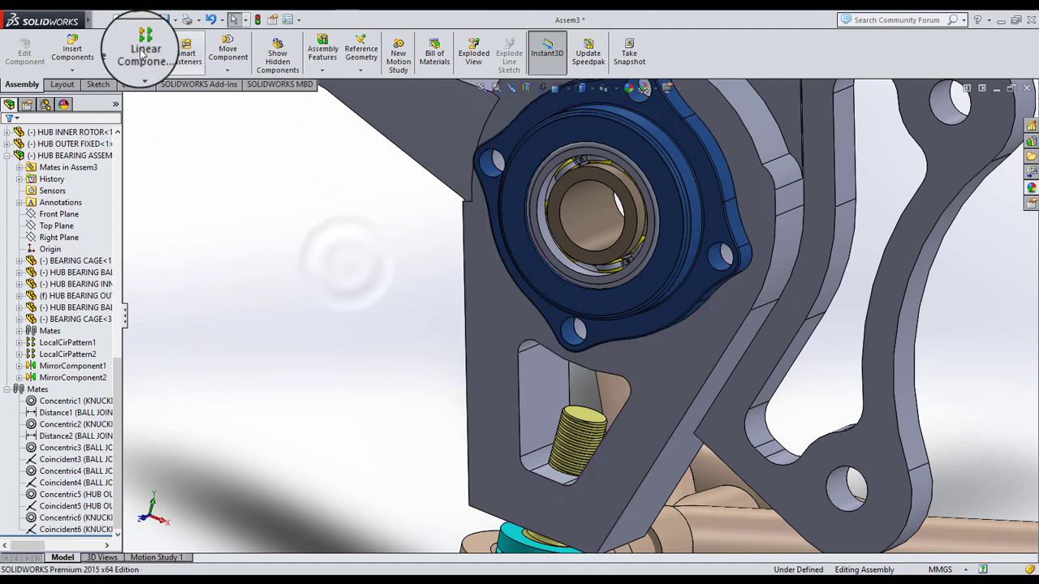
Step: Add a concentric mate between the outer hub's lower flange bolt hole and the matching 10 mm hole in the knuckle
{"action": "scroll", "coordinate": [577, 325], "scroll_direction": "down", "scroll_amount": 5}
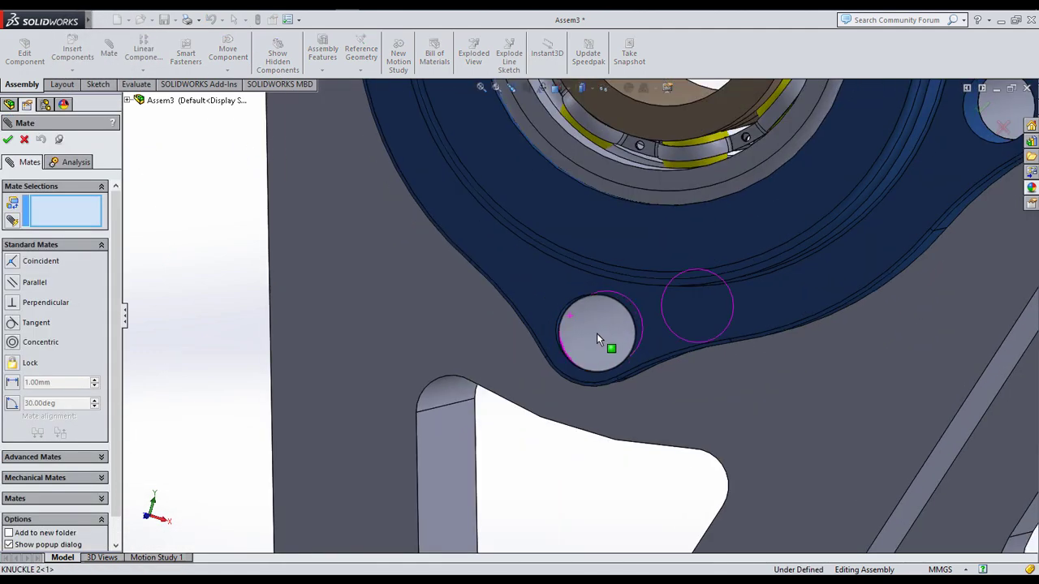
{"action": "left_click", "coordinate": [596, 340]}
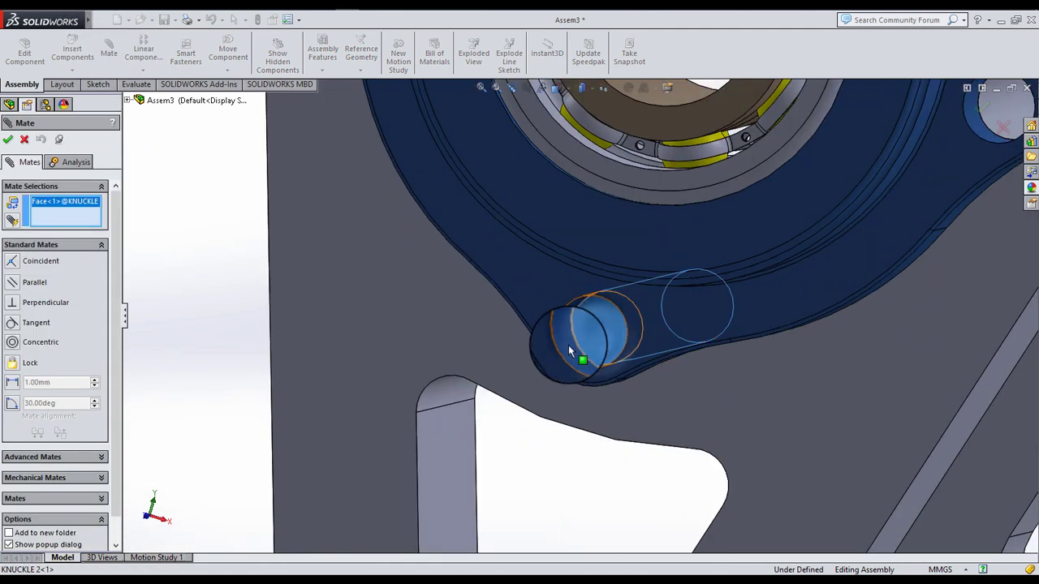
{"action": "left_click", "coordinate": [568, 345]}
{"action": "left_click", "coordinate": [731, 369]}
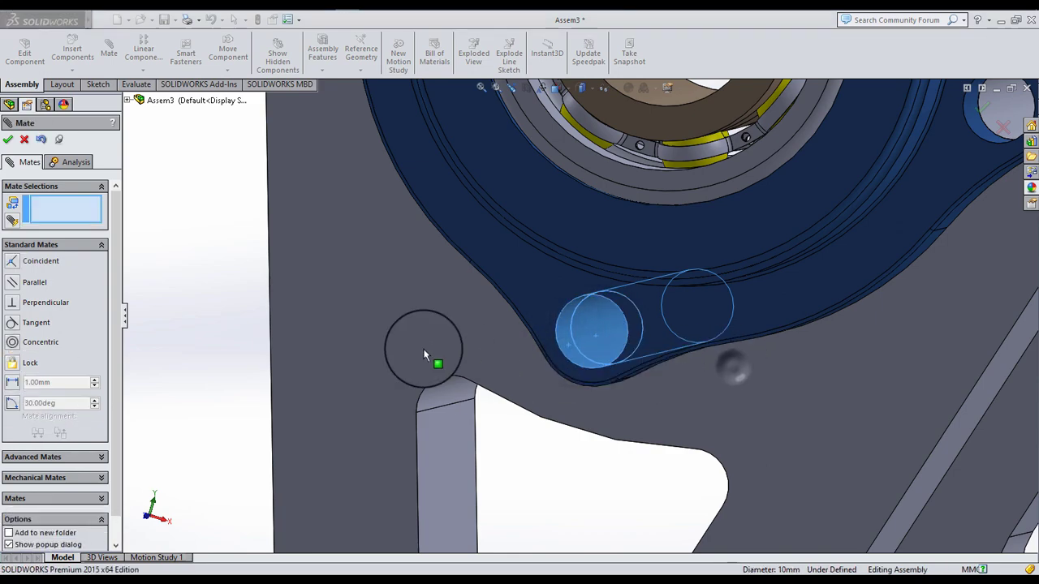
{"action": "left_click", "coordinate": [10, 142]}
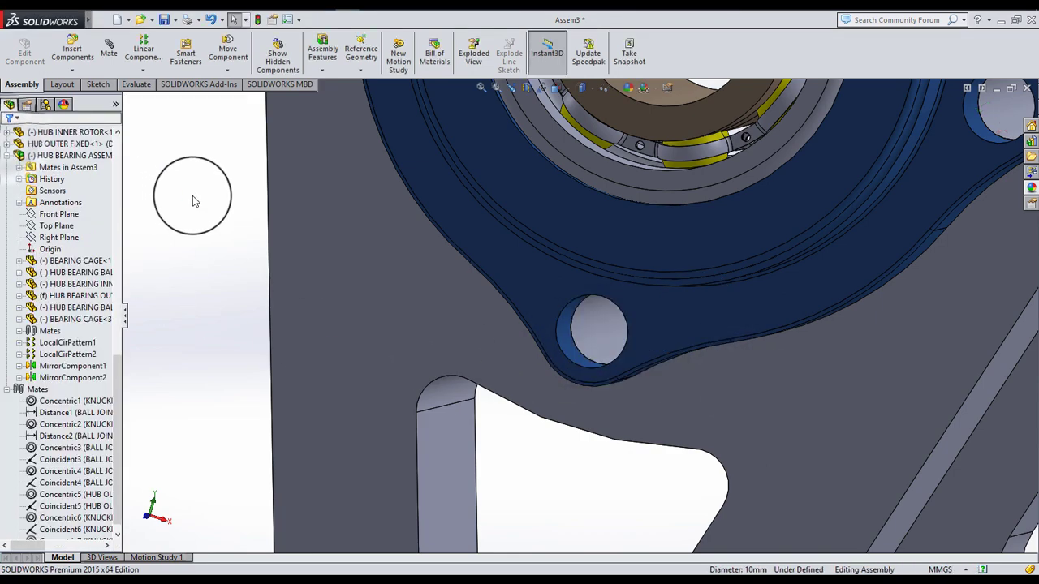
Step: Add a concentric mate with flipped alignment between the inner rotor's cylindrical shaft and the bore of the bearing's inner ring
{"action": "scroll", "coordinate": [454, 258], "scroll_direction": "up", "scroll_amount": 6}
{"action": "scroll", "coordinate": [507, 239], "scroll_direction": "up", "scroll_amount": 4}
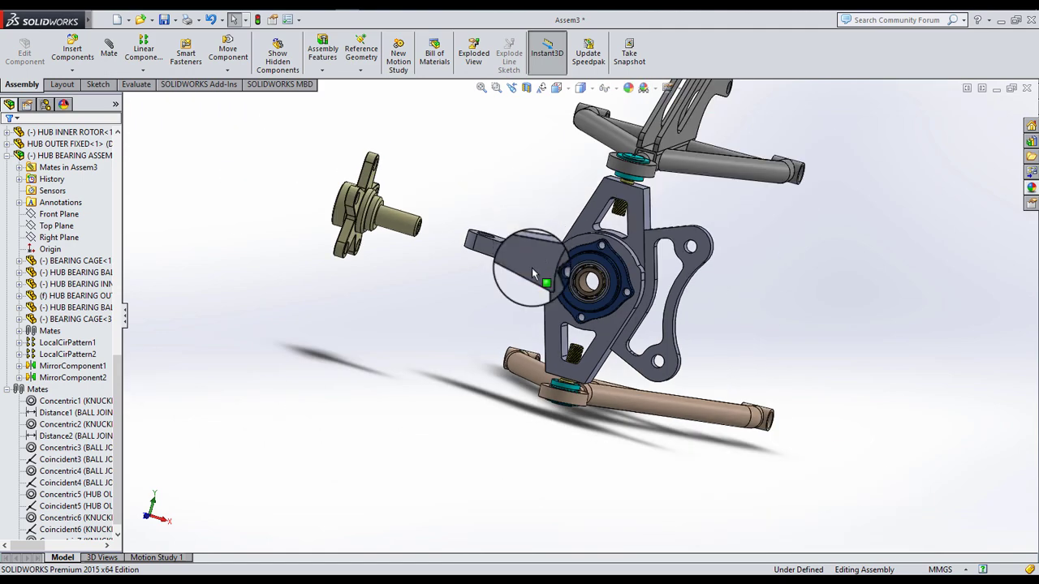
{"action": "middle_click_drag", "start_coordinate": [531, 267], "coordinate": [467, 277]}
{"action": "scroll", "coordinate": [425, 213], "scroll_direction": "down", "scroll_amount": 4}
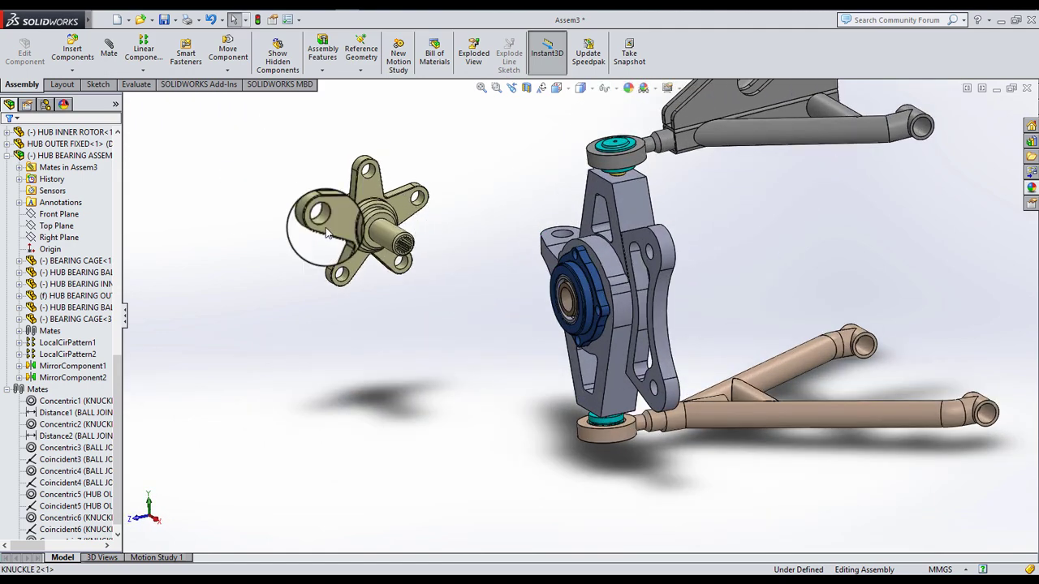
{"action": "scroll", "coordinate": [398, 247], "scroll_direction": "down", "scroll_amount": 2}
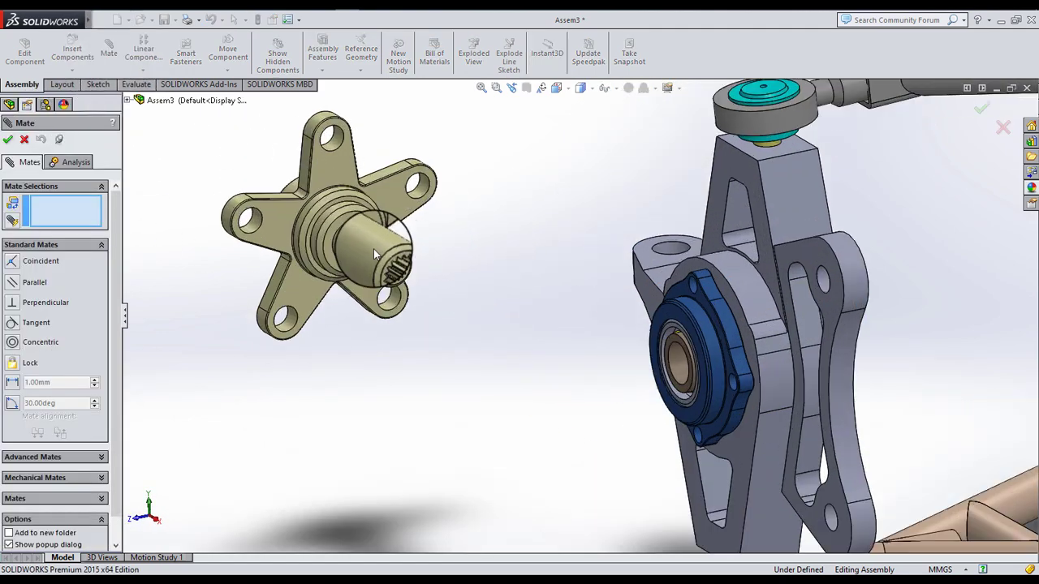
{"action": "left_click", "coordinate": [373, 248]}
{"action": "scroll", "coordinate": [680, 365], "scroll_direction": "down", "scroll_amount": 3}
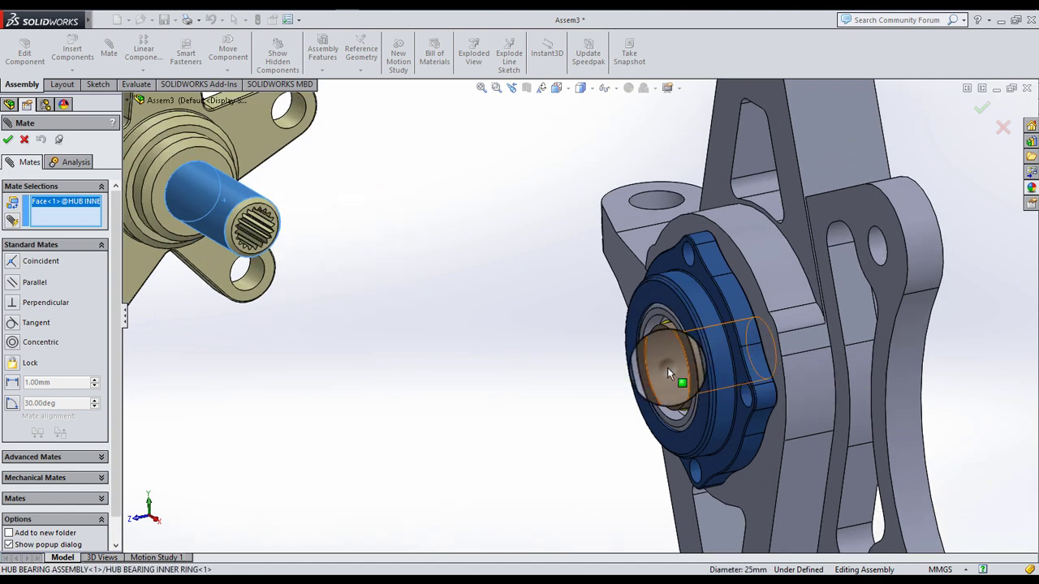
{"action": "left_click", "coordinate": [667, 370]}
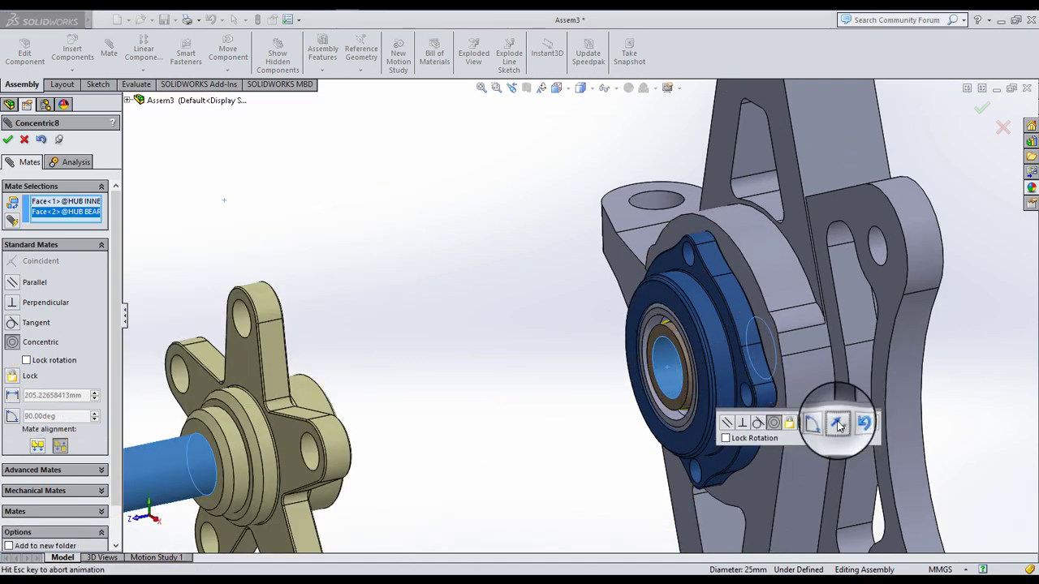
{"action": "left_click", "coordinate": [839, 427]}
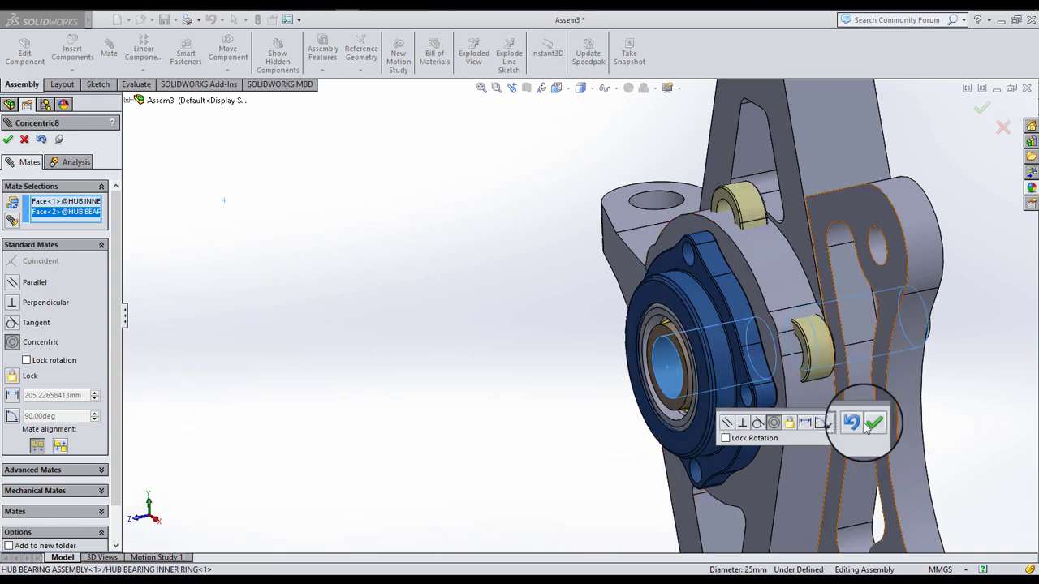
{"action": "left_click", "coordinate": [872, 424]}
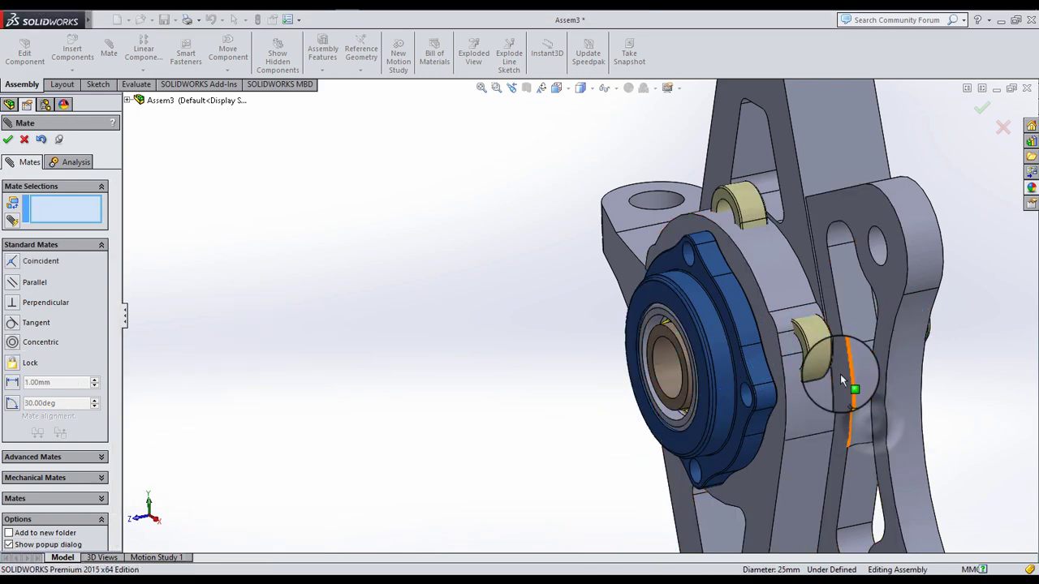
{"action": "left_click", "coordinate": [9, 140]}
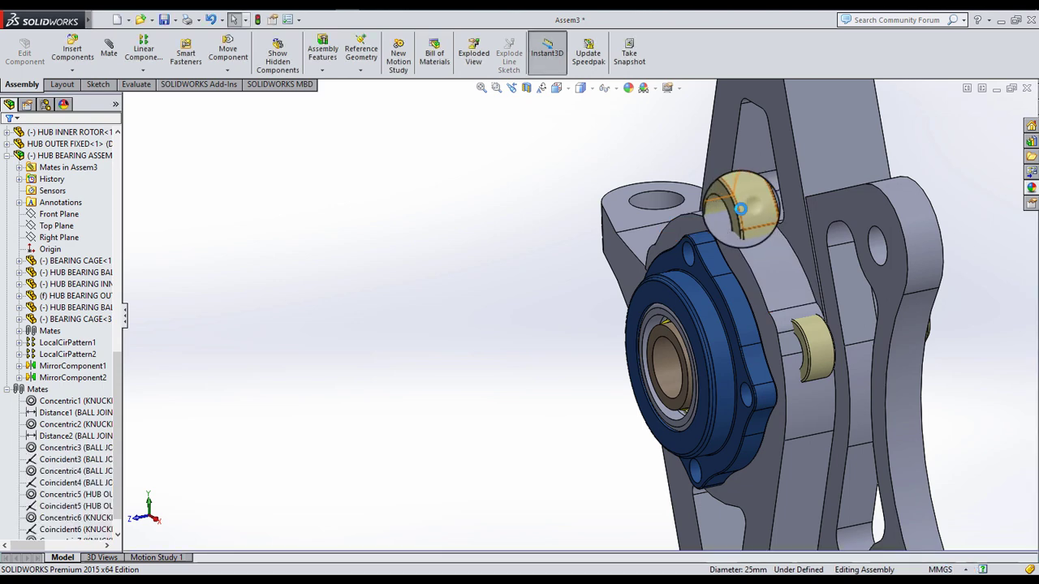
Step: Slide the inner rotor out of the bearing and add a 22.5 mm distance mate between its shoulder face and the outer hub's front face
{"action": "left_click_drag", "start_coordinate": [740, 210], "coordinate": [218, 349]}
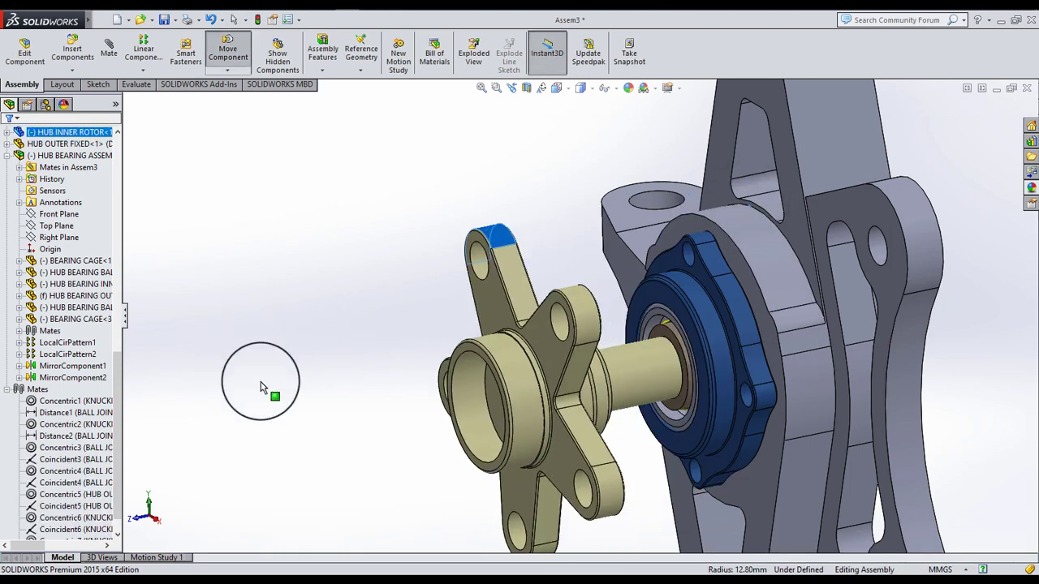
{"action": "left_click", "coordinate": [308, 393]}
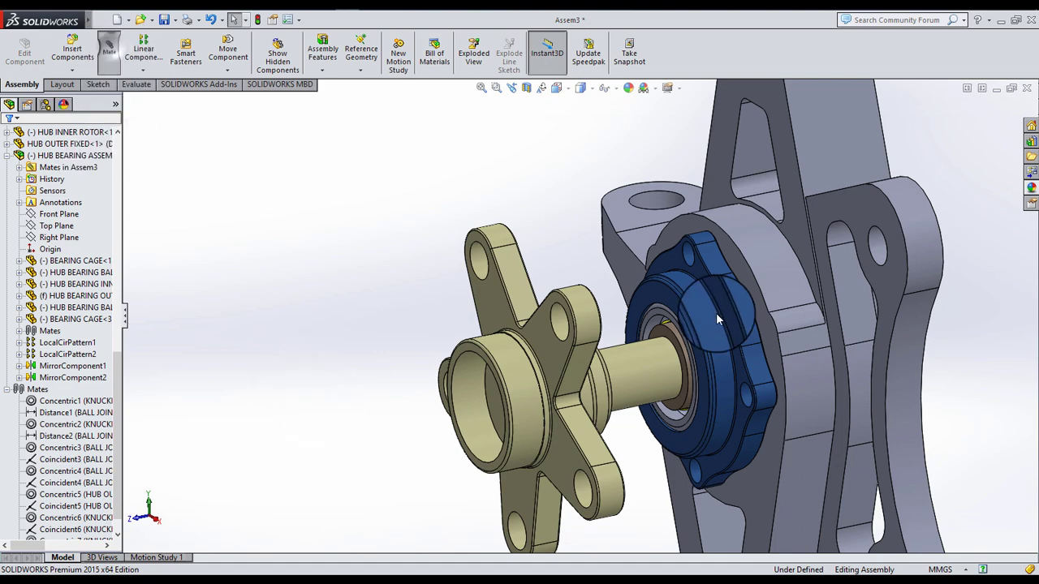
{"action": "left_click", "coordinate": [681, 317]}
{"action": "scroll", "coordinate": [678, 328], "scroll_direction": "up", "scroll_amount": 2}
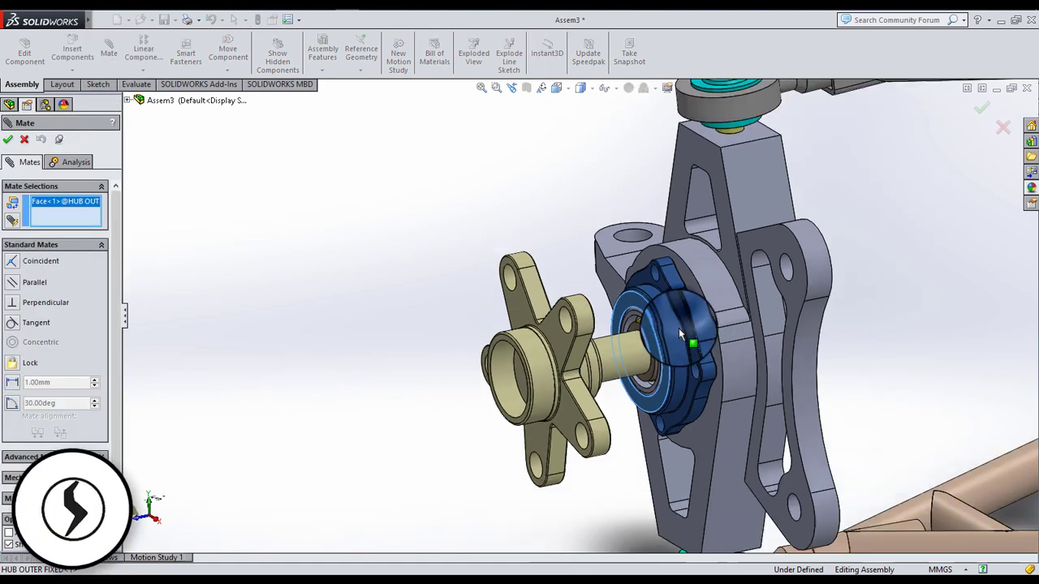
{"action": "middle_click_drag", "start_coordinate": [679, 329], "coordinate": [592, 420]}
{"action": "mouse_move", "coordinate": [616, 366]}
{"action": "middle_mouse_down"}
{"action": "mouse_move", "coordinate": [610, 355]}
{"action": "mouse_move", "coordinate": [621, 357]}
{"action": "middle_mouse_up"}
{"action": "scroll", "coordinate": [560, 390], "scroll_direction": "down", "scroll_amount": 5}
{"action": "scroll", "coordinate": [575, 341], "scroll_direction": "up", "scroll_amount": 3}
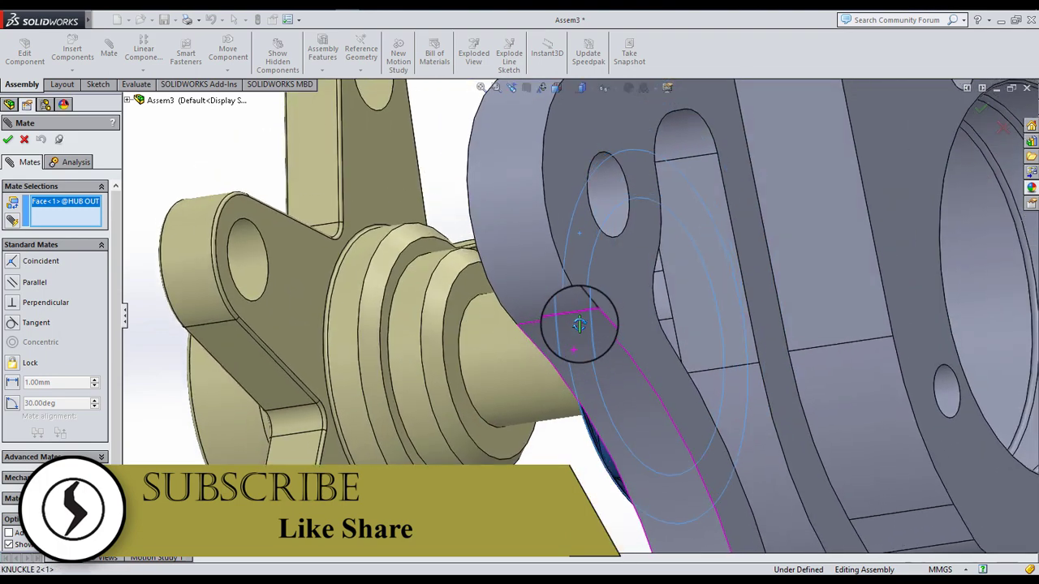
{"action": "left_click", "coordinate": [459, 319]}
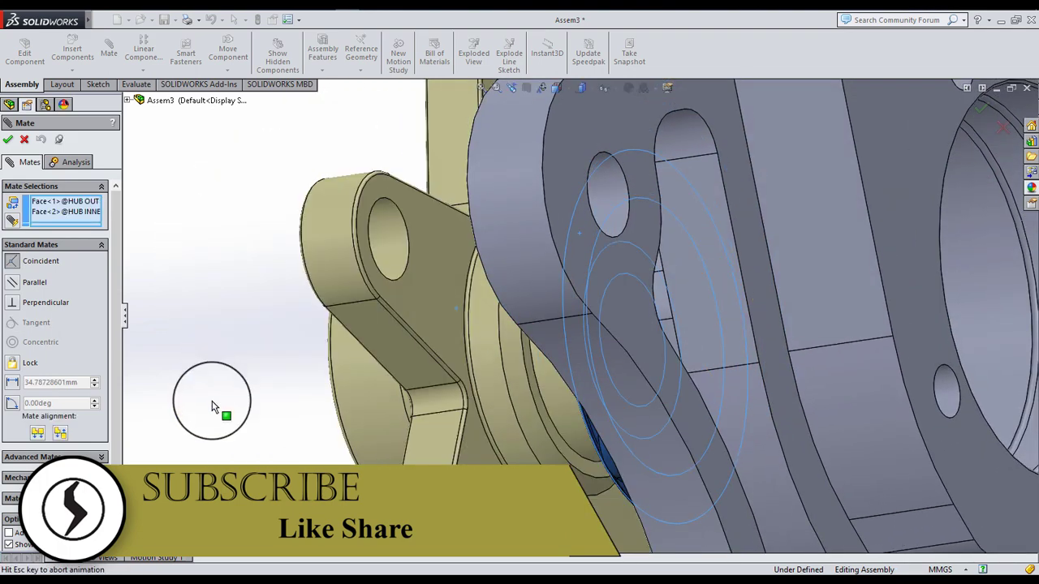
{"action": "left_click", "coordinate": [12, 381]}
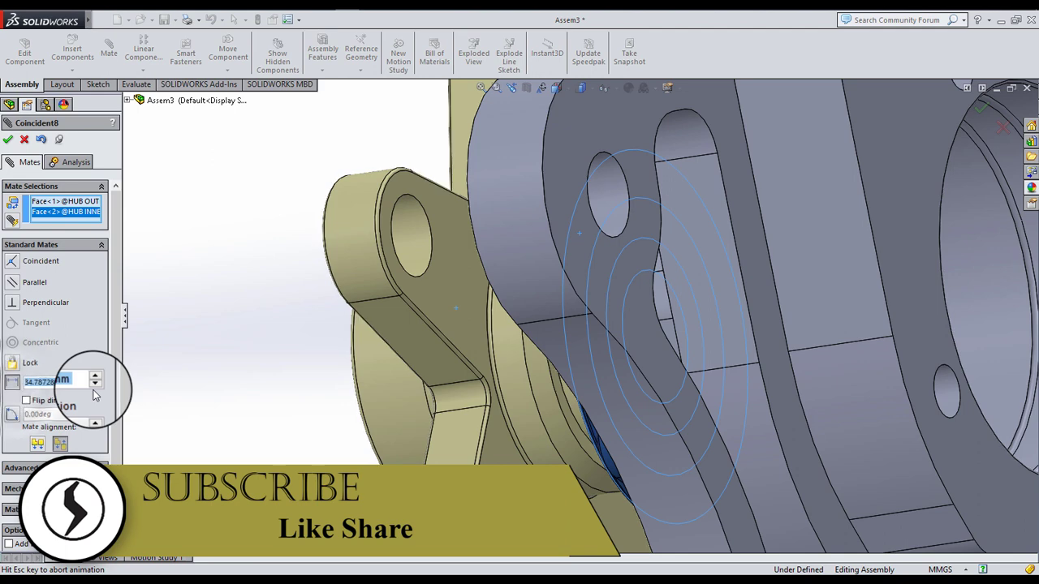
{"action": "type", "text": "22.5"}
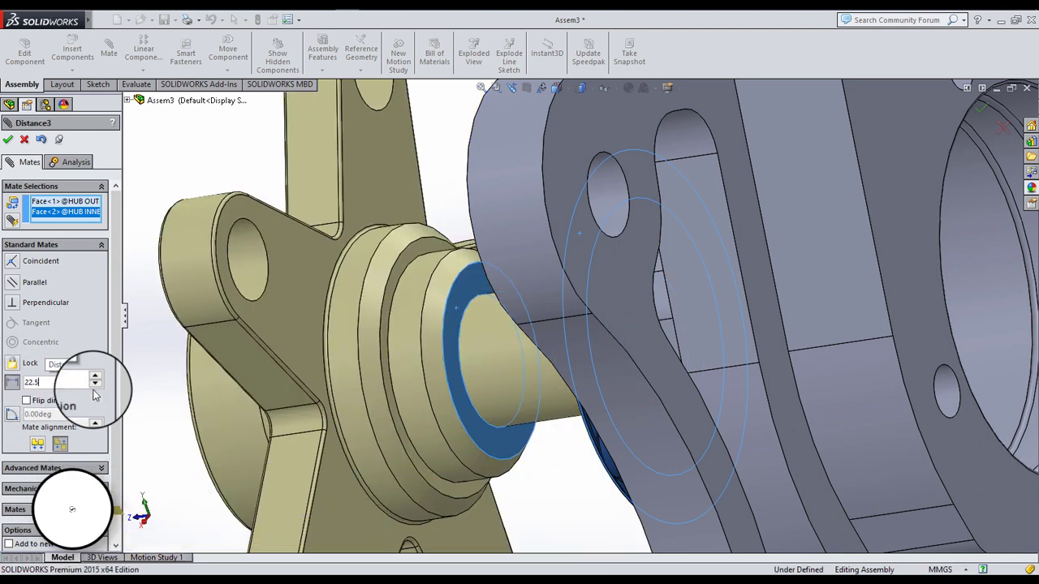
{"action": "key", "text": "Return"}
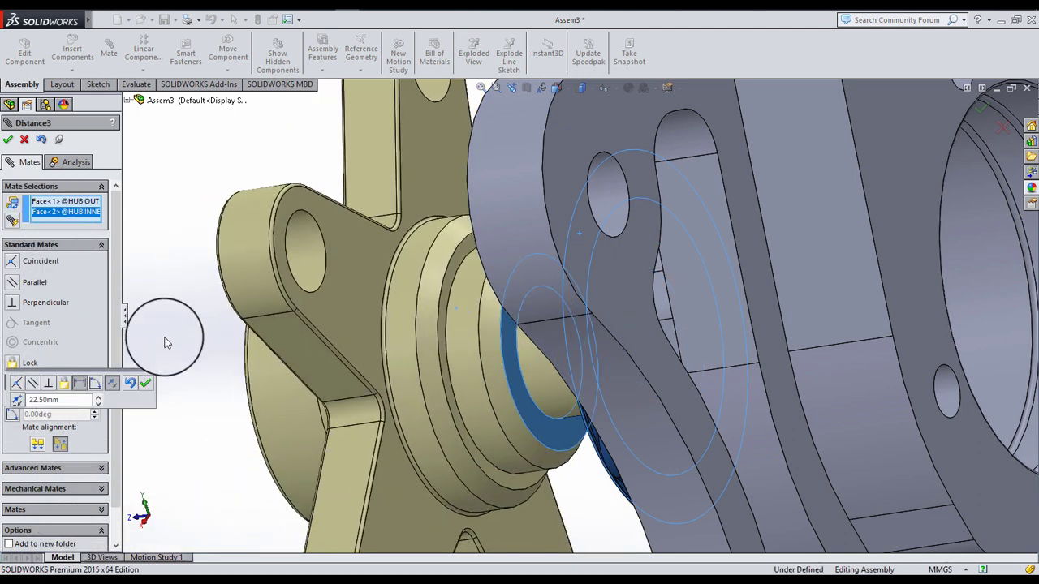
{"action": "left_click", "coordinate": [146, 384]}
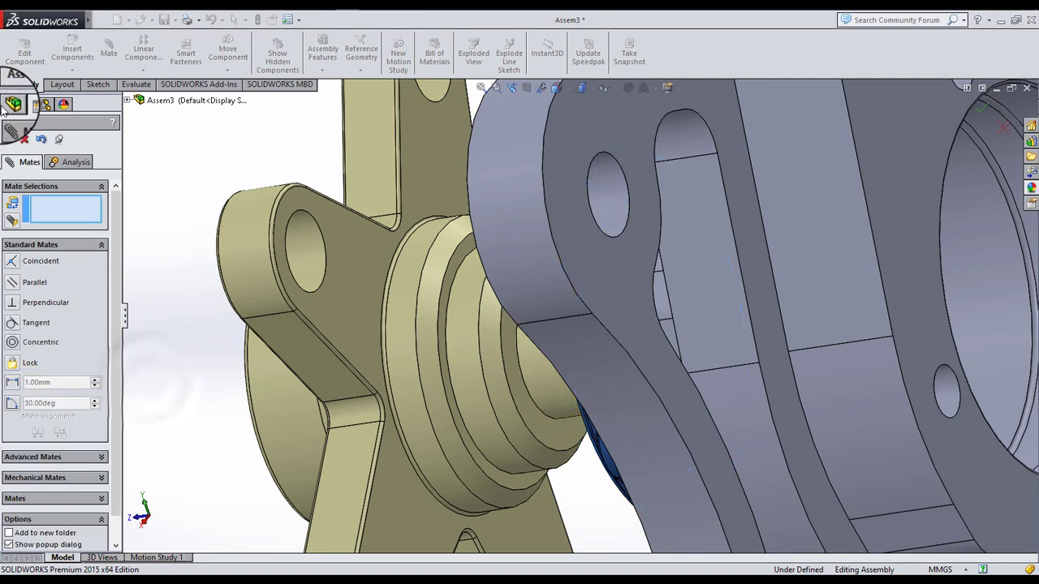
{"action": "left_click", "coordinate": [16, 140]}
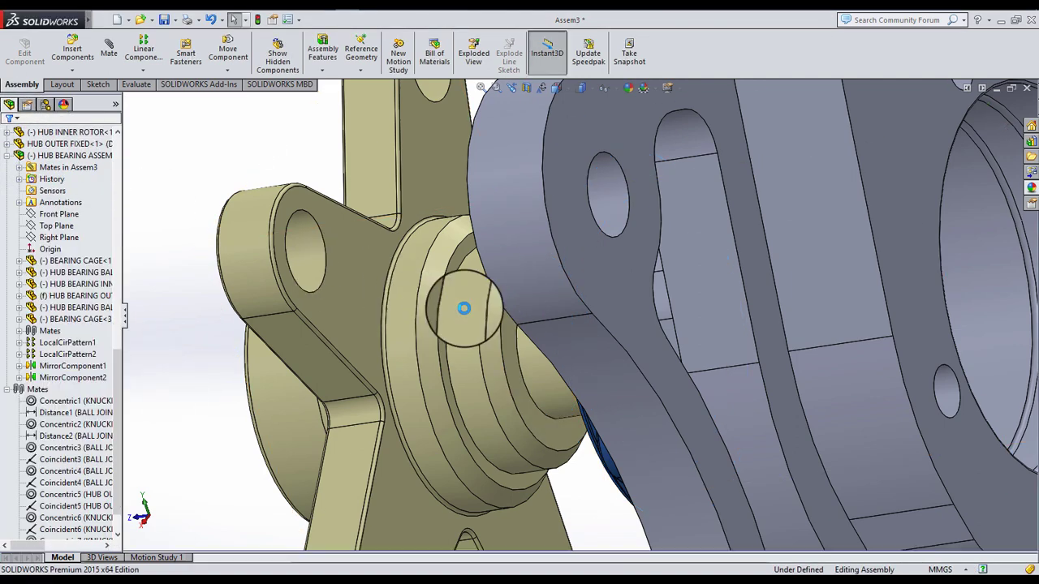
Step: Insert the BRAKE DISC part from the DISK BRAKE folder and place it in front of the inner rotor
{"action": "scroll", "coordinate": [559, 304], "scroll_direction": "up", "scroll_amount": 6}
{"action": "middle_click_drag", "start_coordinate": [605, 315], "coordinate": [656, 311]}
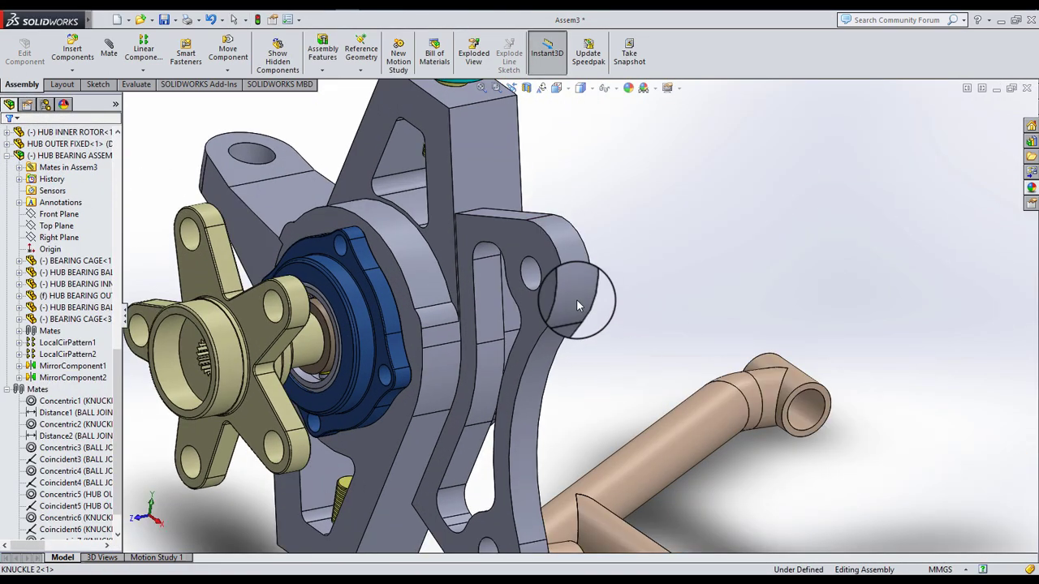
{"action": "scroll", "coordinate": [559, 280], "scroll_direction": "up", "scroll_amount": 4}
{"action": "mouse_move", "coordinate": [558, 283]}
{"action": "middle_mouse_down"}
{"action": "mouse_move", "coordinate": [526, 266]}
{"action": "mouse_move", "coordinate": [560, 284]}
{"action": "middle_mouse_up"}
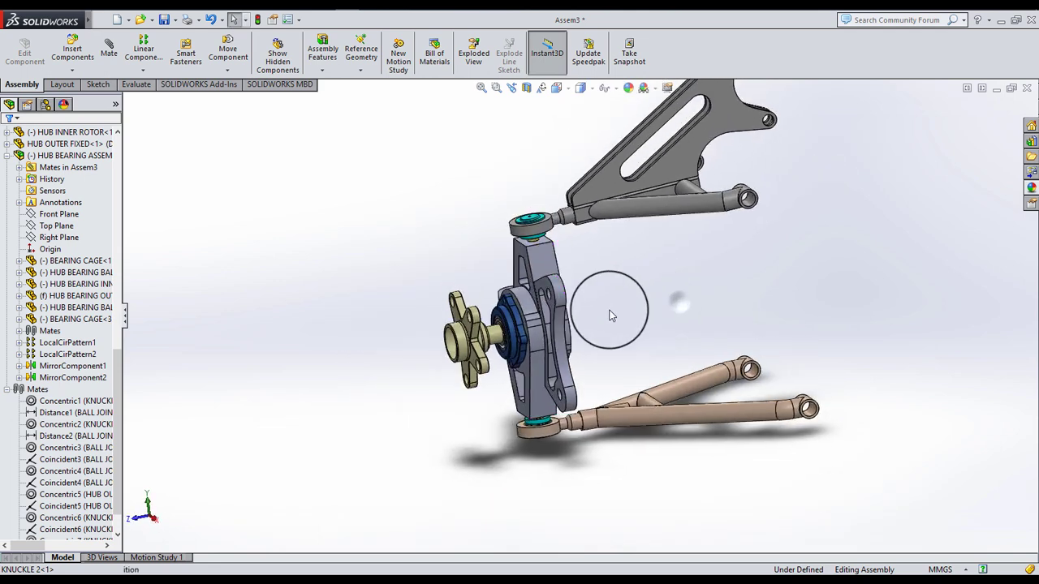
{"action": "middle_click_drag", "start_coordinate": [611, 314], "coordinate": [593, 307]}
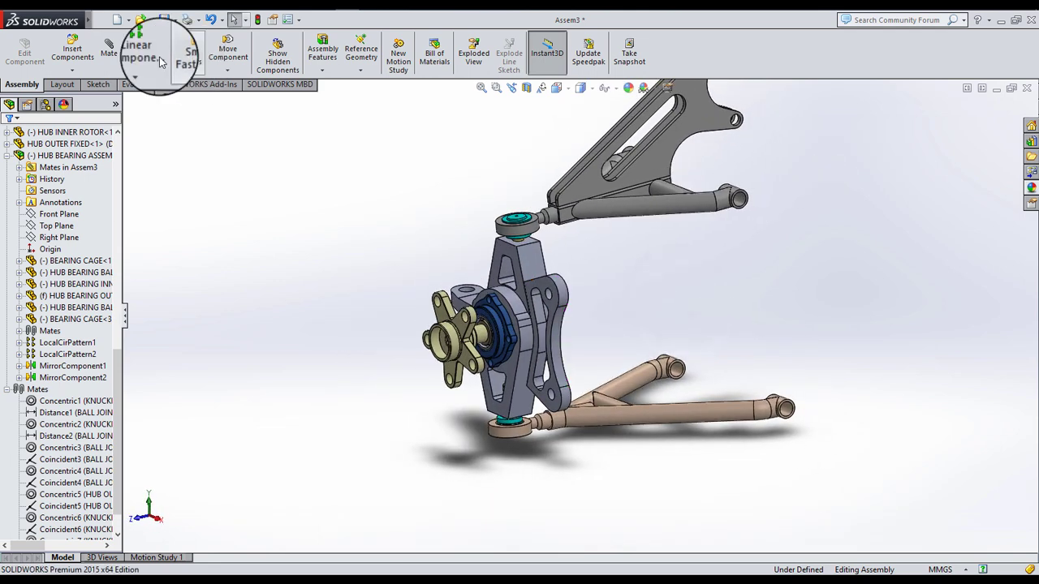
{"action": "left_click", "coordinate": [72, 65]}
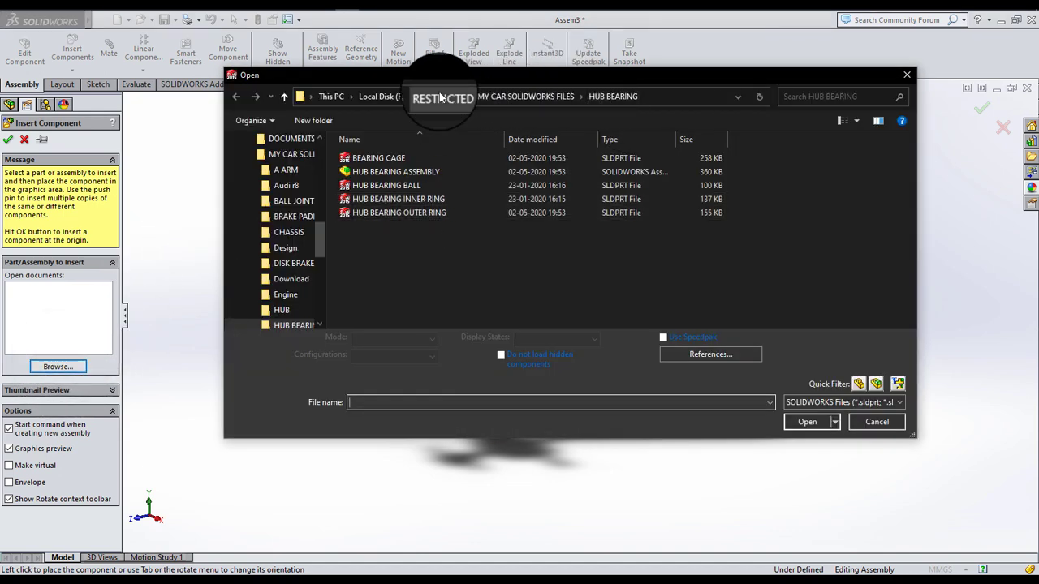
{"action": "left_click", "coordinate": [519, 96]}
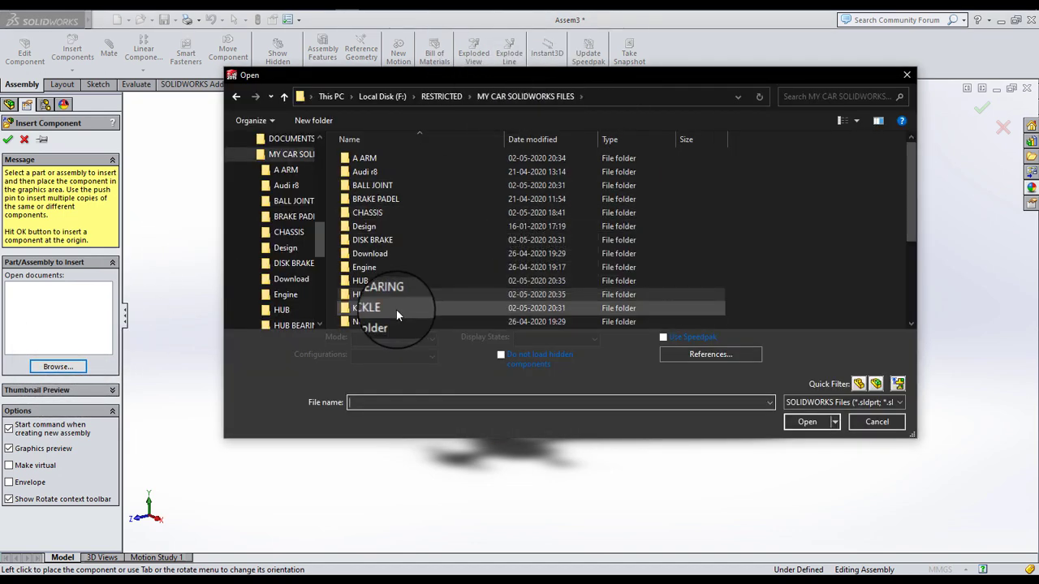
{"action": "scroll", "coordinate": [393, 308], "scroll_direction": "down", "scroll_amount": 1}
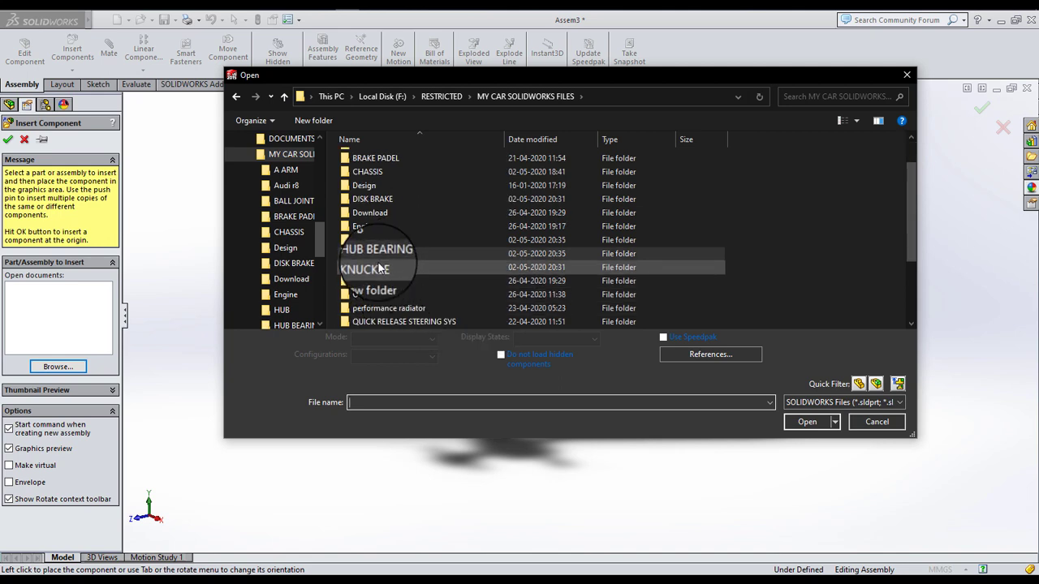
{"action": "scroll", "coordinate": [382, 313], "scroll_direction": "down", "scroll_amount": 3}
{"action": "scroll", "coordinate": [385, 243], "scroll_direction": "up", "scroll_amount": 5}
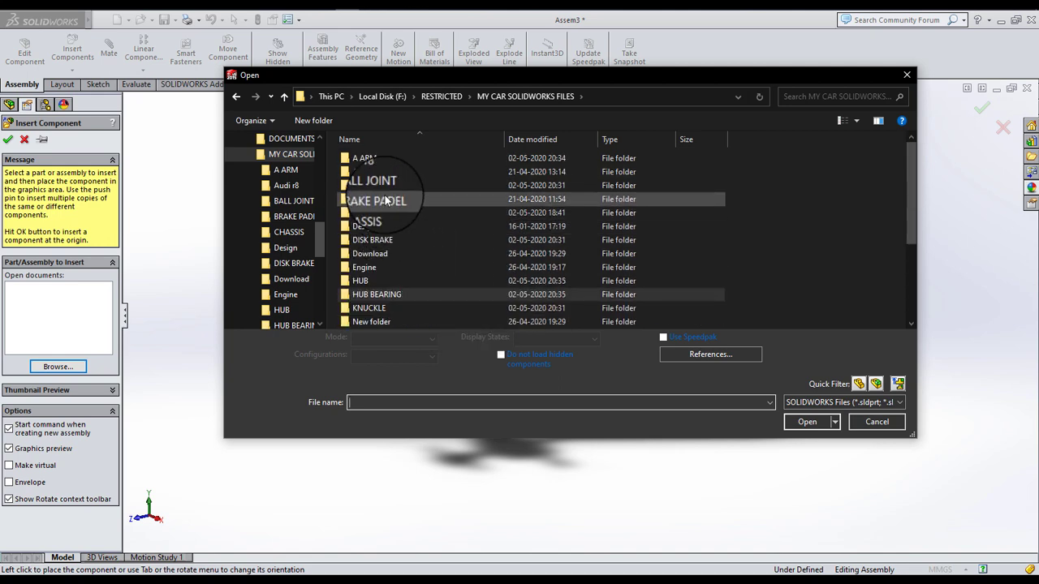
{"action": "double_click", "coordinate": [373, 241]}
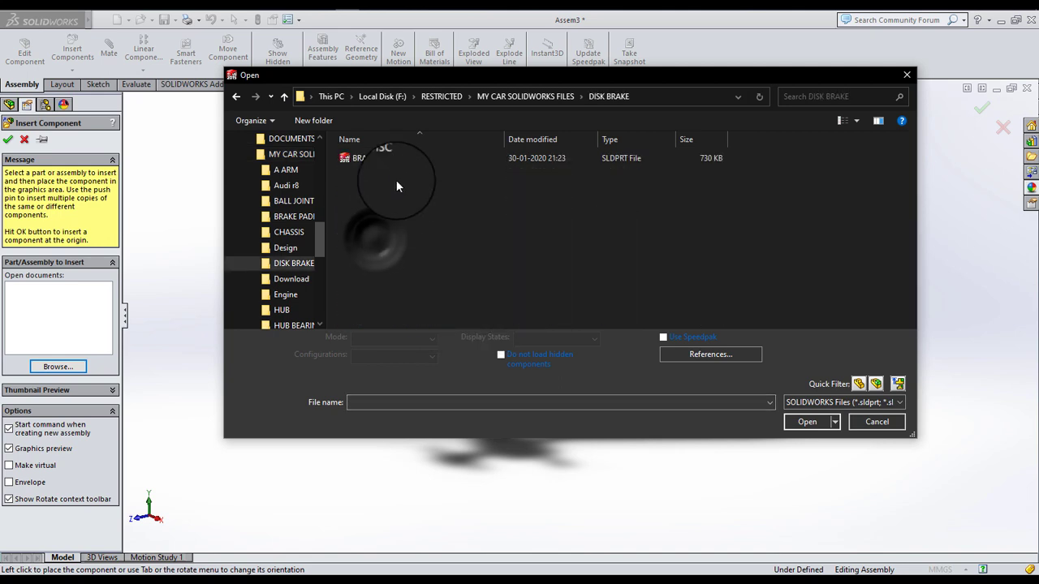
{"action": "left_click", "coordinate": [381, 159]}
{"action": "left_click", "coordinate": [806, 417]}
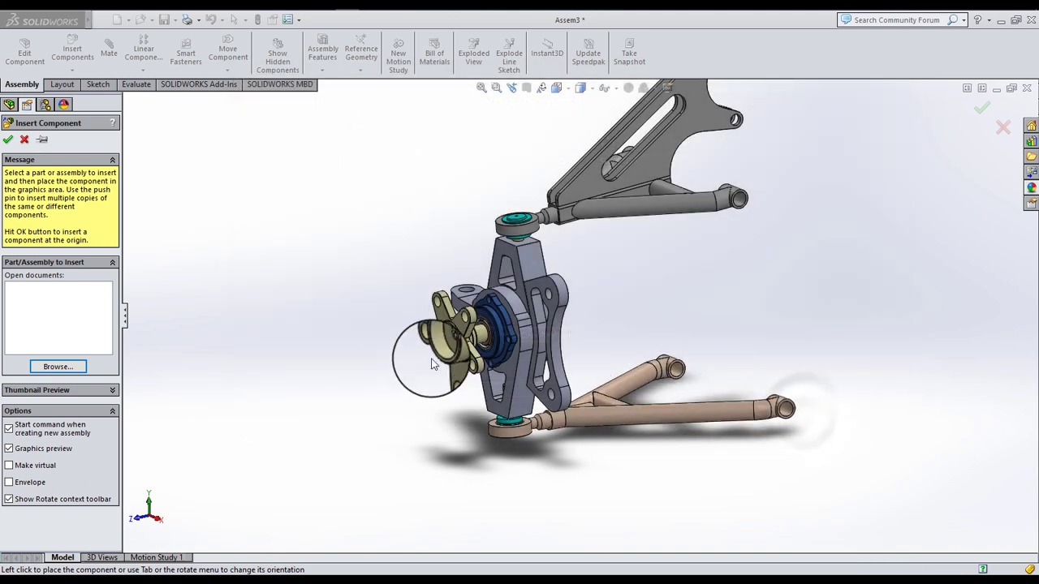
{"action": "left_click", "coordinate": [367, 358]}
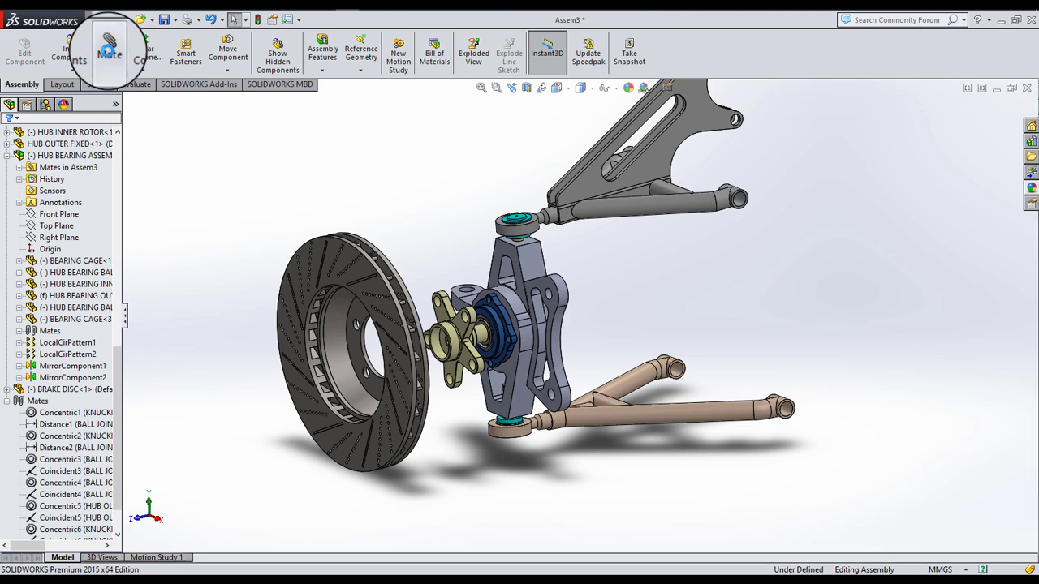
Step: Add a concentric mate with flipped alignment between the brake disc's central bore and the inner rotor's protruding cylindrical collar
{"action": "scroll", "coordinate": [376, 379], "scroll_direction": "down", "scroll_amount": 4}
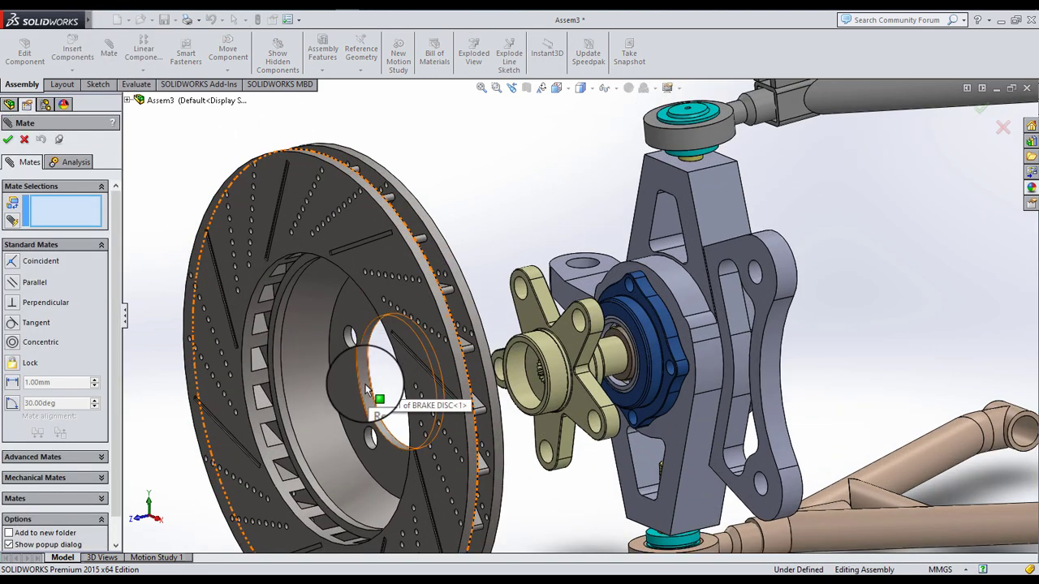
{"action": "left_click", "coordinate": [367, 390]}
{"action": "left_click", "coordinate": [557, 364]}
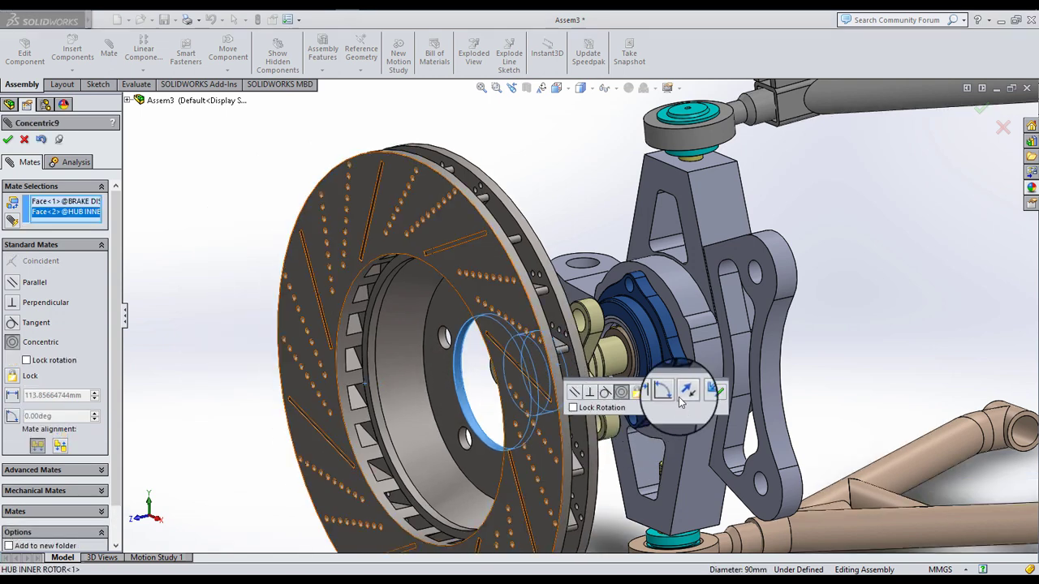
{"action": "left_click", "coordinate": [686, 396]}
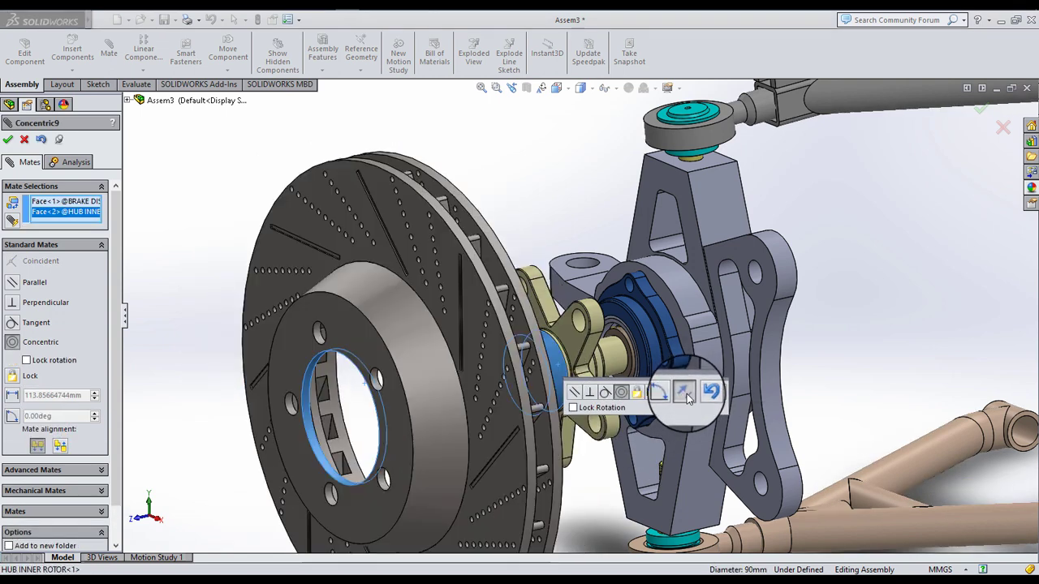
{"action": "left_click", "coordinate": [719, 396]}
Step: Add a concentric mate between a bolt hole in the inner rotor's arm and the matching bolt hole in the brake disc
{"action": "scroll", "coordinate": [580, 339], "scroll_direction": "down", "scroll_amount": 5}
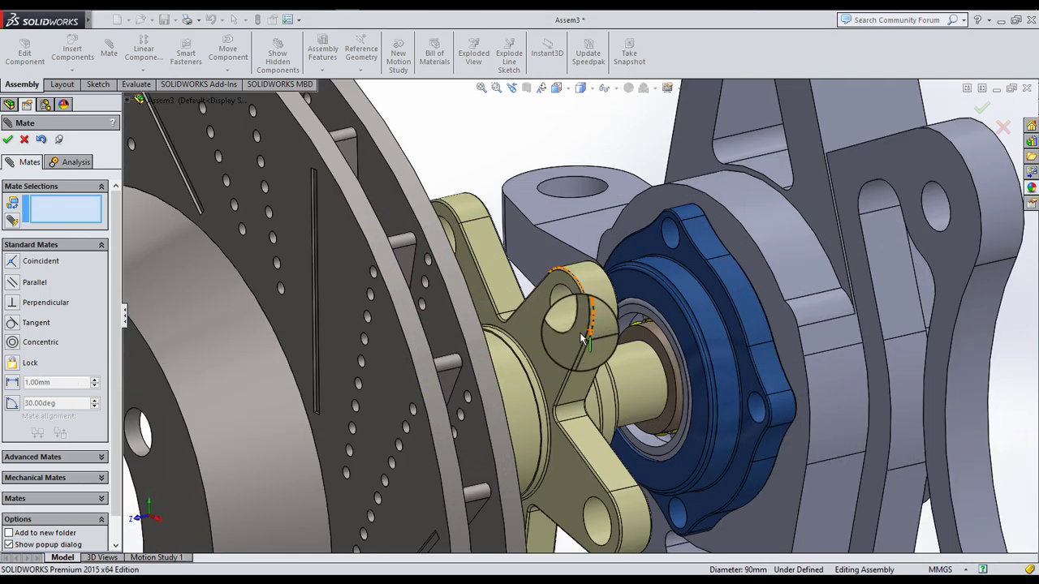
{"action": "left_click", "coordinate": [571, 326]}
{"action": "scroll", "coordinate": [571, 326], "scroll_direction": "up", "scroll_amount": 3}
{"action": "scroll", "coordinate": [232, 428], "scroll_direction": "down", "scroll_amount": 5}
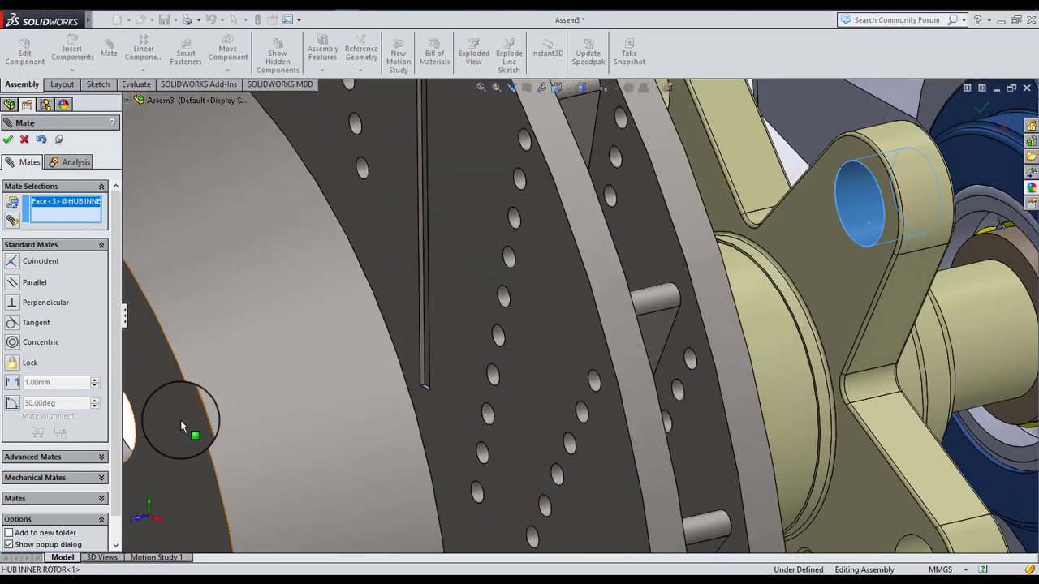
{"action": "scroll", "coordinate": [185, 428], "scroll_direction": "up", "scroll_amount": 2}
{"action": "left_click", "coordinate": [311, 383]}
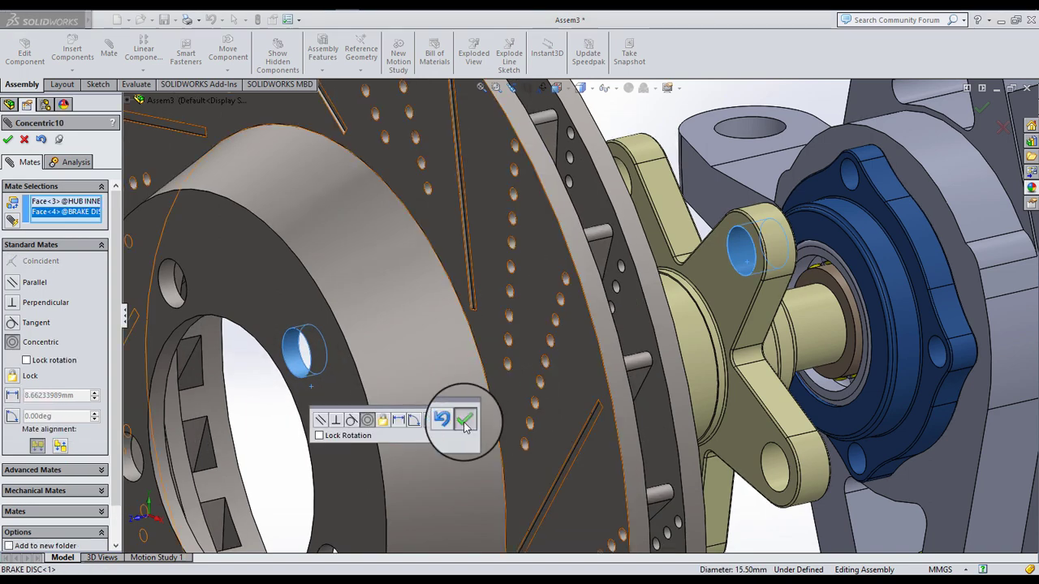
{"action": "left_click", "coordinate": [463, 421]}
Step: Add a coincident mate between the inner rotor's flat arm face and the brake disc's inner mounting face around the central bore
{"action": "scroll", "coordinate": [698, 304], "scroll_direction": "up", "scroll_amount": 3}
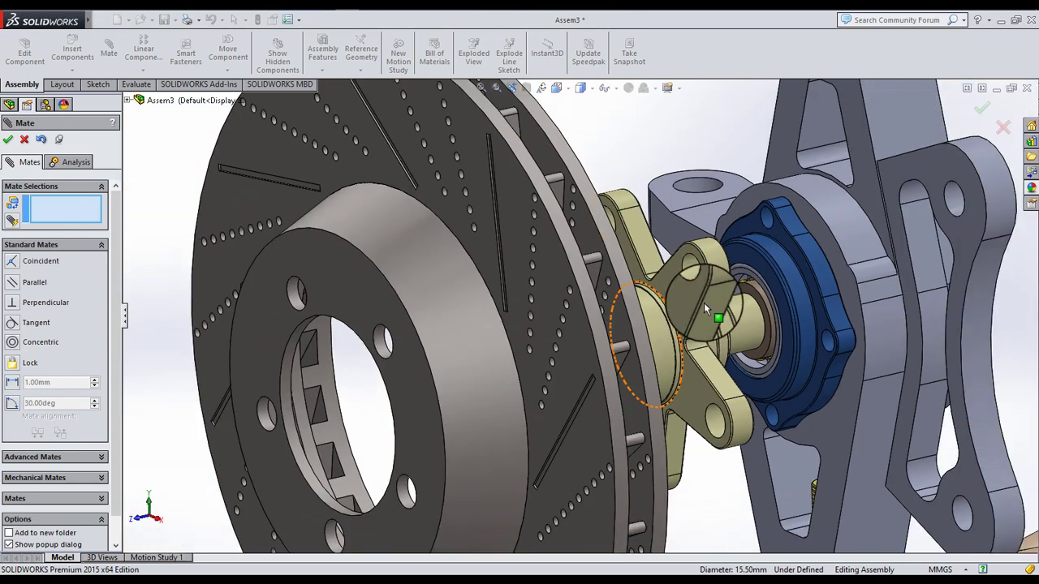
{"action": "left_click", "coordinate": [690, 304]}
{"action": "middle_click_drag", "start_coordinate": [690, 305], "coordinate": [665, 313]}
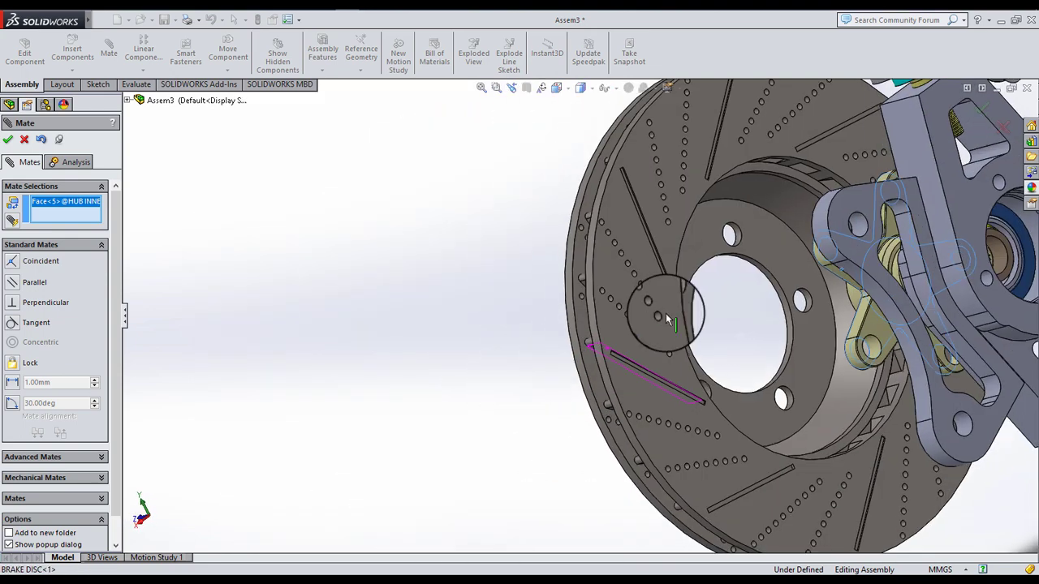
{"action": "left_click", "coordinate": [765, 263]}
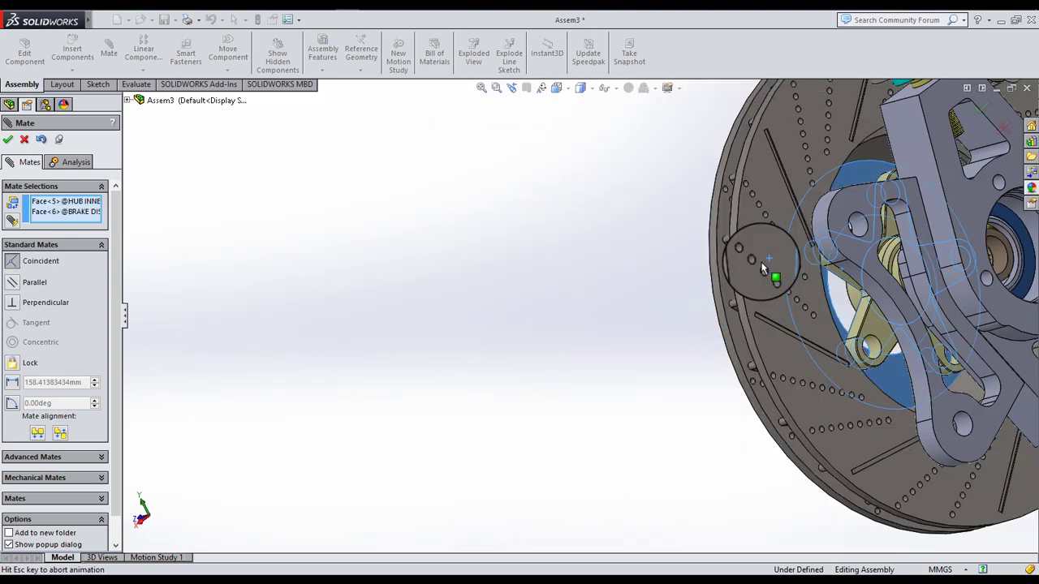
{"action": "left_click", "coordinate": [916, 237]}
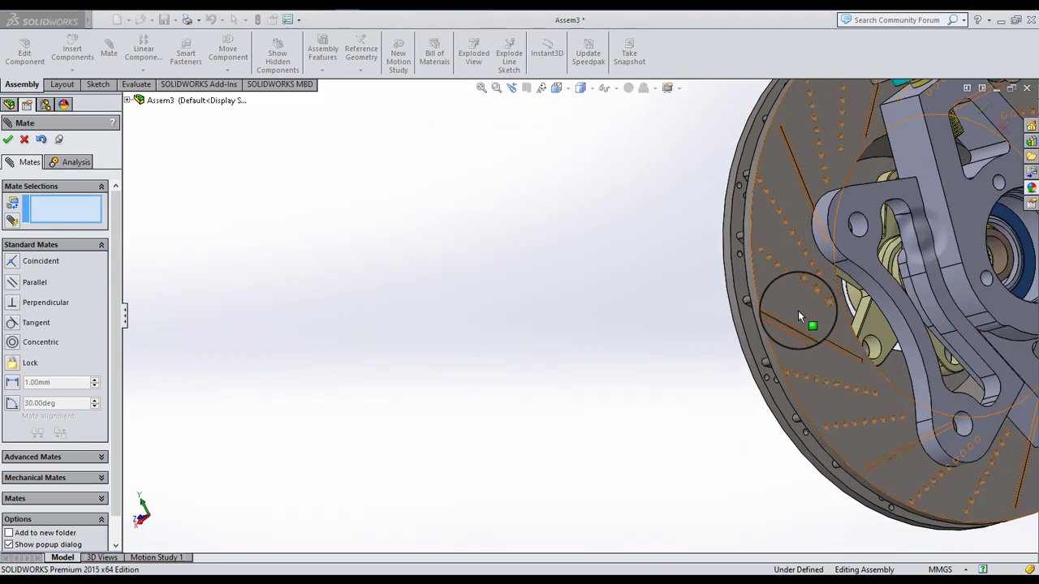
{"action": "scroll", "coordinate": [791, 302], "scroll_direction": "up", "scroll_amount": 5}
{"action": "mouse_move", "coordinate": [792, 302]}
{"action": "middle_mouse_down"}
{"action": "mouse_move", "coordinate": [846, 286]}
{"action": "mouse_move", "coordinate": [799, 307]}
{"action": "middle_mouse_up"}
{"action": "key", "text": "Escape"}
Step: Examine the assembled knuckle, A-arms, hub and brake disc from the front, rear and sides
{"action": "middle_click_drag", "start_coordinate": [661, 259], "coordinate": [503, 460]}
{"action": "middle_click_drag", "start_coordinate": [537, 435], "coordinate": [726, 321]}
{"action": "scroll", "coordinate": [714, 227], "scroll_direction": "down", "scroll_amount": 5}
{"action": "middle_click_drag", "start_coordinate": [747, 242], "coordinate": [745, 264]}
{"action": "scroll", "coordinate": [698, 272], "scroll_direction": "up", "scroll_amount": 3}
{"action": "scroll", "coordinate": [655, 284], "scroll_direction": "down", "scroll_amount": 4}
{"action": "scroll", "coordinate": [584, 323], "scroll_direction": "up", "scroll_amount": 4}
{"action": "middle_click_drag", "start_coordinate": [582, 322], "coordinate": [644, 427]}
{"action": "scroll", "coordinate": [598, 357], "scroll_direction": "up", "scroll_amount": 3}
{"action": "middle_click_drag", "start_coordinate": [587, 326], "coordinate": [570, 309]}
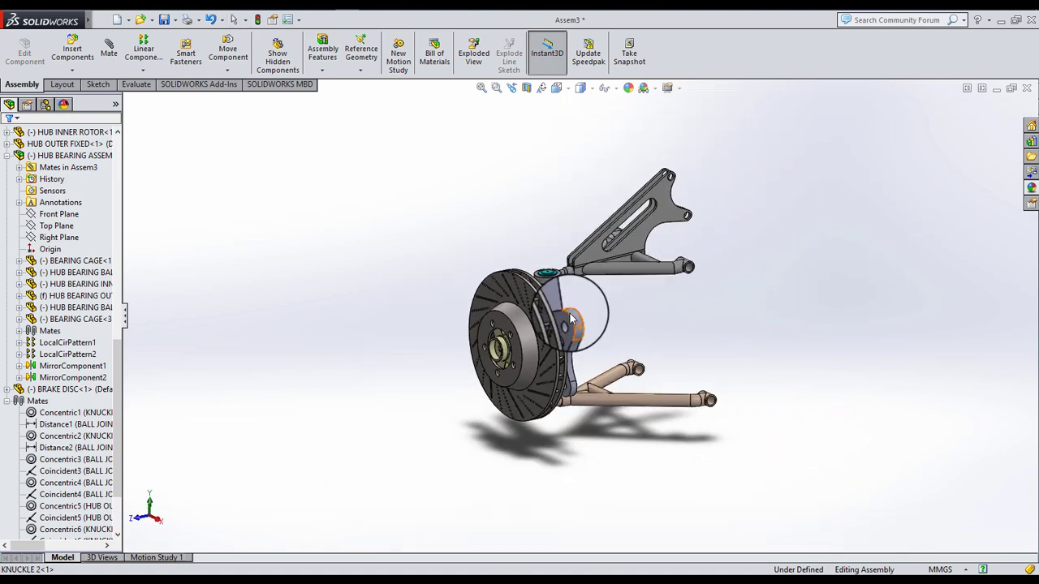
{"action": "scroll", "coordinate": [561, 325], "scroll_direction": "down", "scroll_amount": 3}
{"action": "middle_click_drag", "start_coordinate": [549, 346], "coordinate": [644, 422]}
{"action": "scroll", "coordinate": [823, 397], "scroll_direction": "up", "scroll_amount": 3}
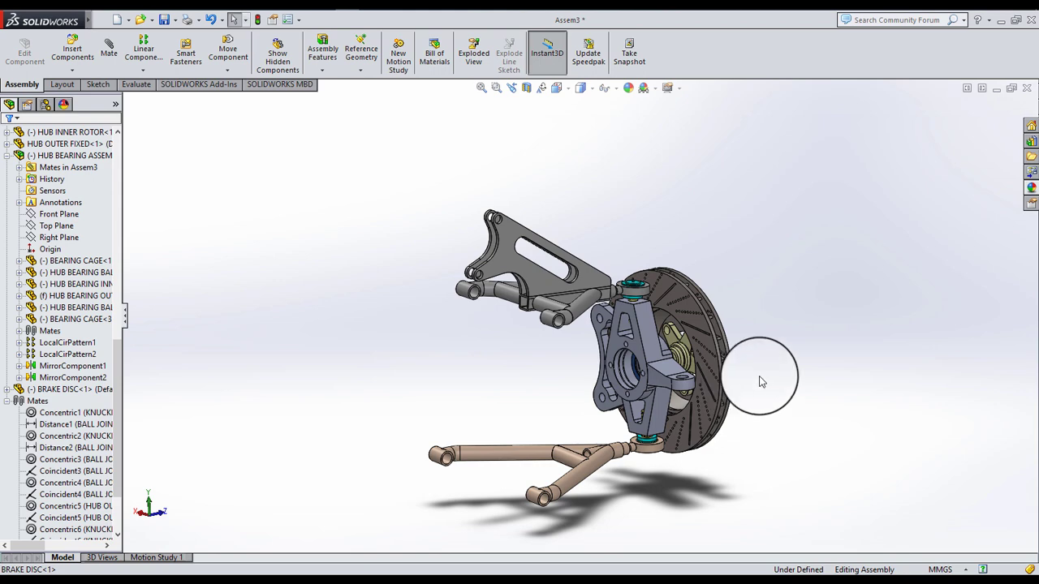
{"action": "key", "text": "Right"}
{"action": "key", "text": "Right"}
{"action": "key", "text": "Right"}
{"action": "key", "text": "Right"}
{"action": "key", "text": "Right"}
{"action": "key", "text": "Right"}
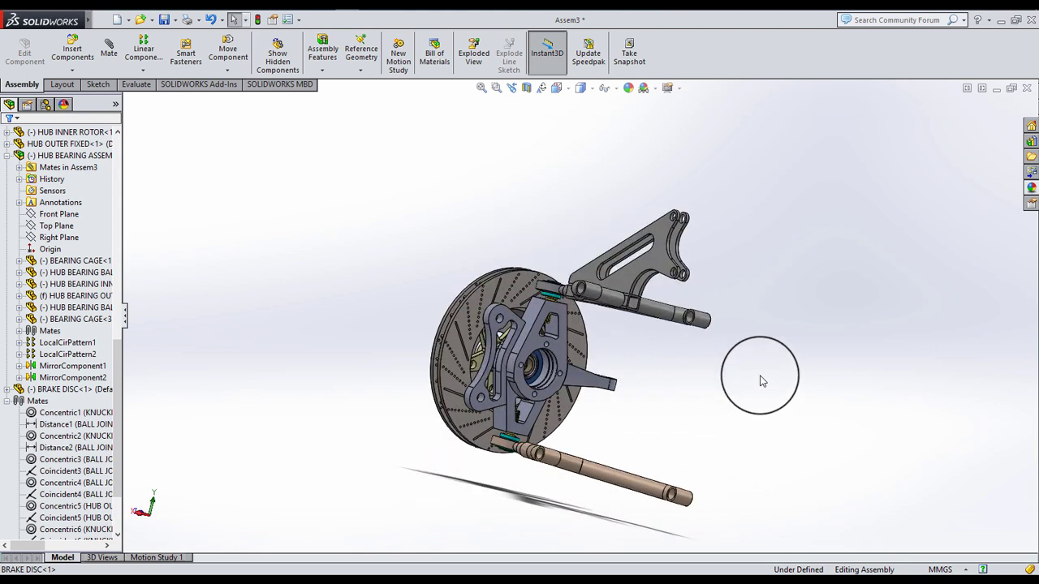
{"action": "key", "text": "Right"}
{"action": "key", "text": "Right"}
{"action": "middle_click_drag", "start_coordinate": [591, 407], "coordinate": [557, 462]}
{"action": "scroll", "coordinate": [547, 415], "scroll_direction": "down", "scroll_amount": 2}
{"action": "middle_click_drag", "start_coordinate": [617, 407], "coordinate": [911, 511]}
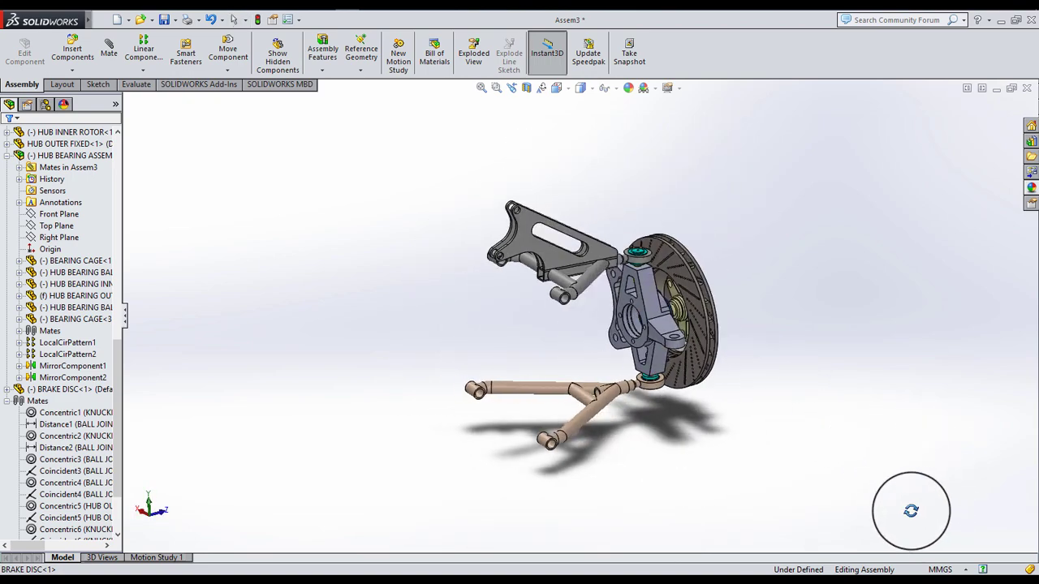
{"action": "scroll", "coordinate": [661, 324], "scroll_direction": "down", "scroll_amount": 4}
{"action": "mouse_move", "coordinate": [660, 323]}
{"action": "middle_mouse_down"}
{"action": "mouse_move", "coordinate": [617, 319]}
{"action": "mouse_move", "coordinate": [676, 318]}
{"action": "middle_mouse_up"}
{"action": "scroll", "coordinate": [658, 327], "scroll_direction": "up", "scroll_amount": 1}
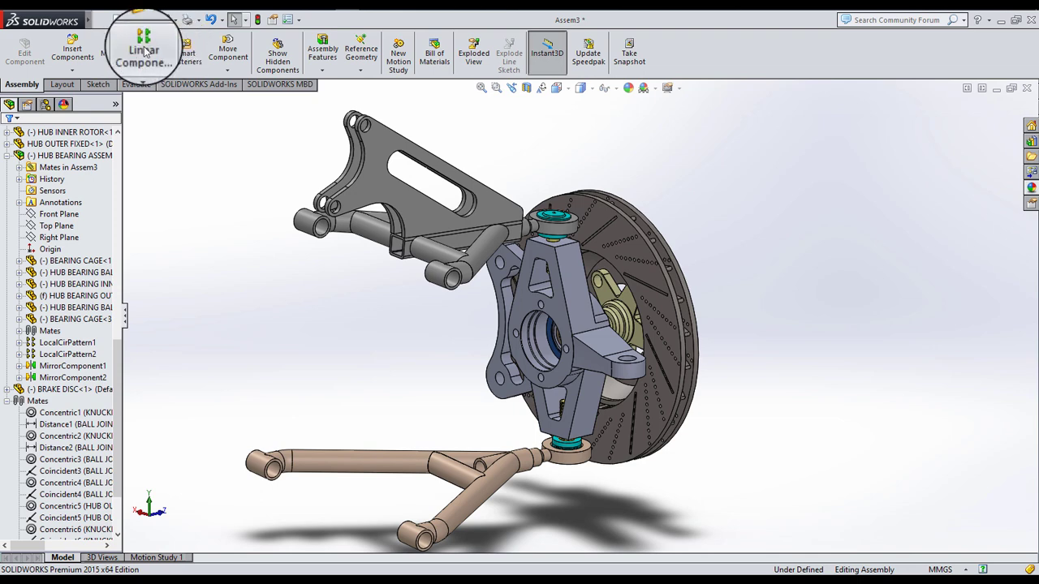
Step: Insert 5 SUSPENSION ASSEMBLY from the SHOCK ABSORBER folder and place it in free space beside the upper A-arm
{"action": "left_click", "coordinate": [85, 57]}
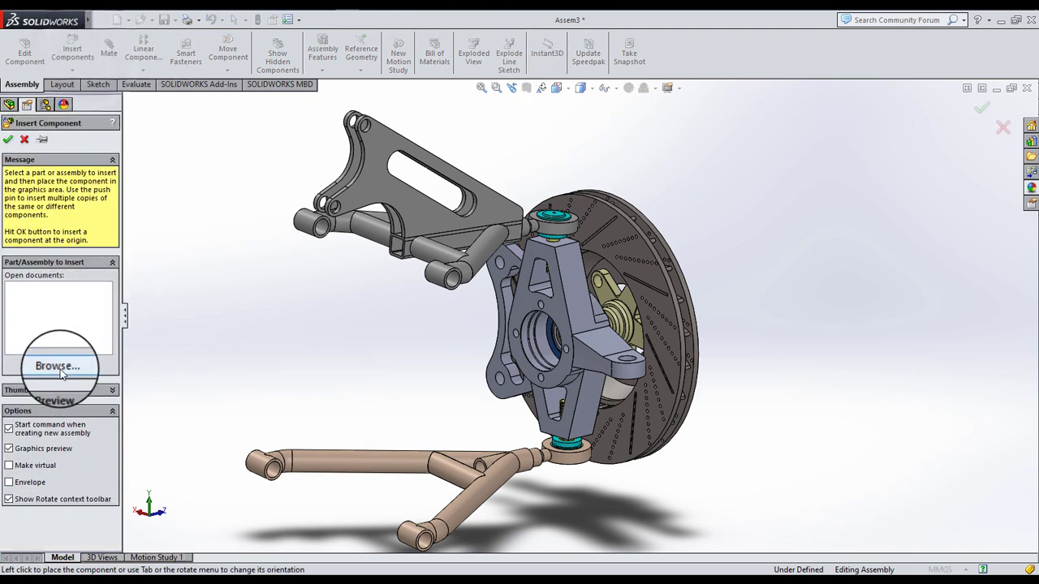
{"action": "left_click", "coordinate": [59, 366]}
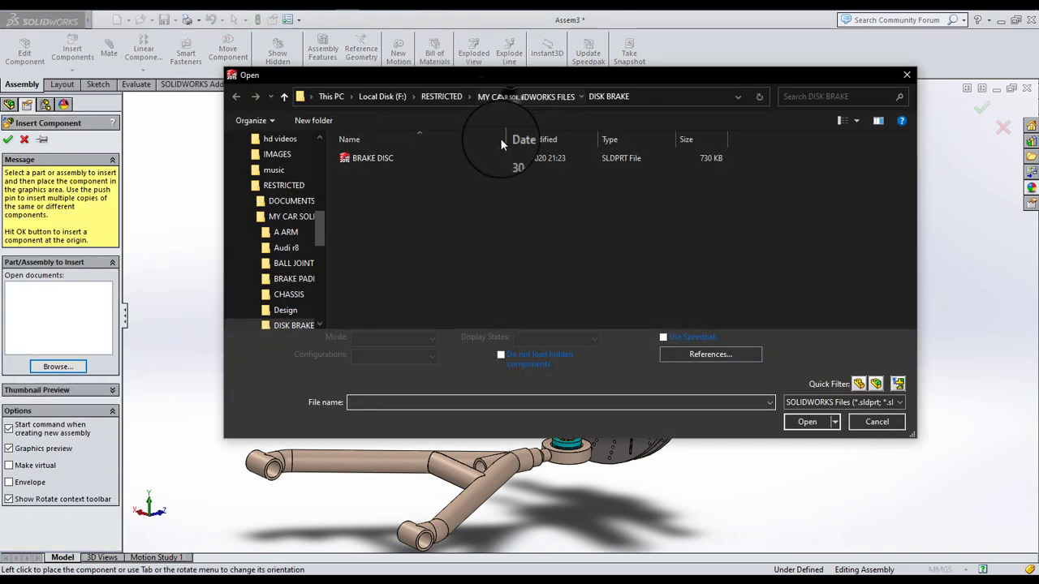
{"action": "scroll", "coordinate": [394, 307], "scroll_direction": "down", "scroll_amount": 2}
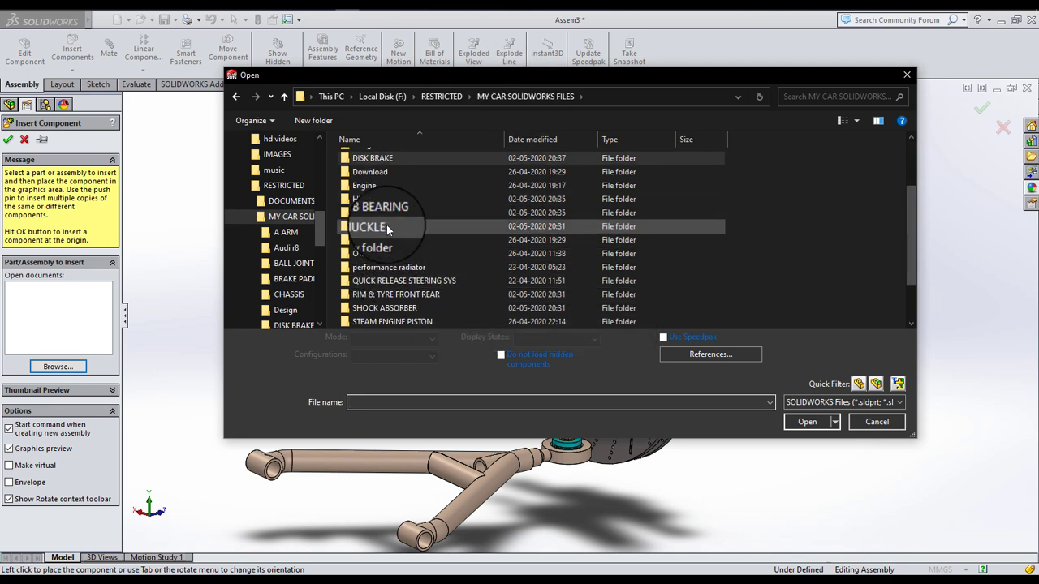
{"action": "left_click", "coordinate": [372, 312]}
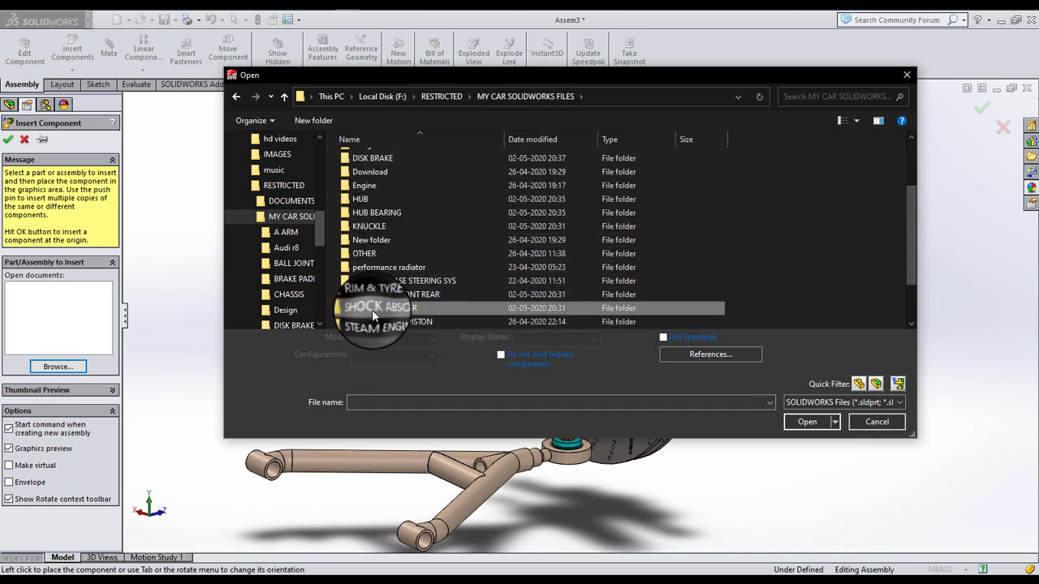
{"action": "double_click", "coordinate": [378, 309]}
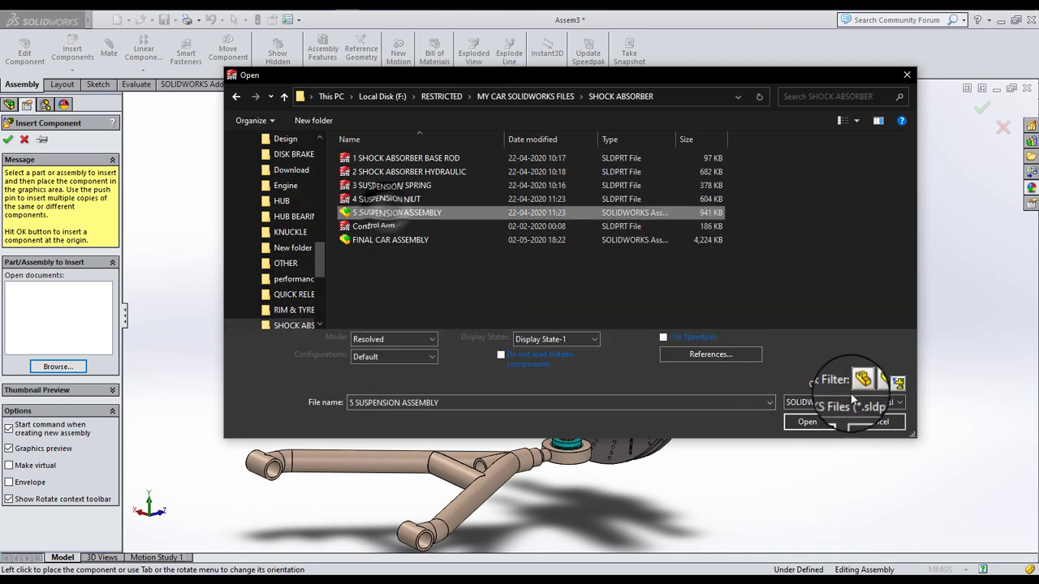
{"action": "left_click", "coordinate": [809, 422]}
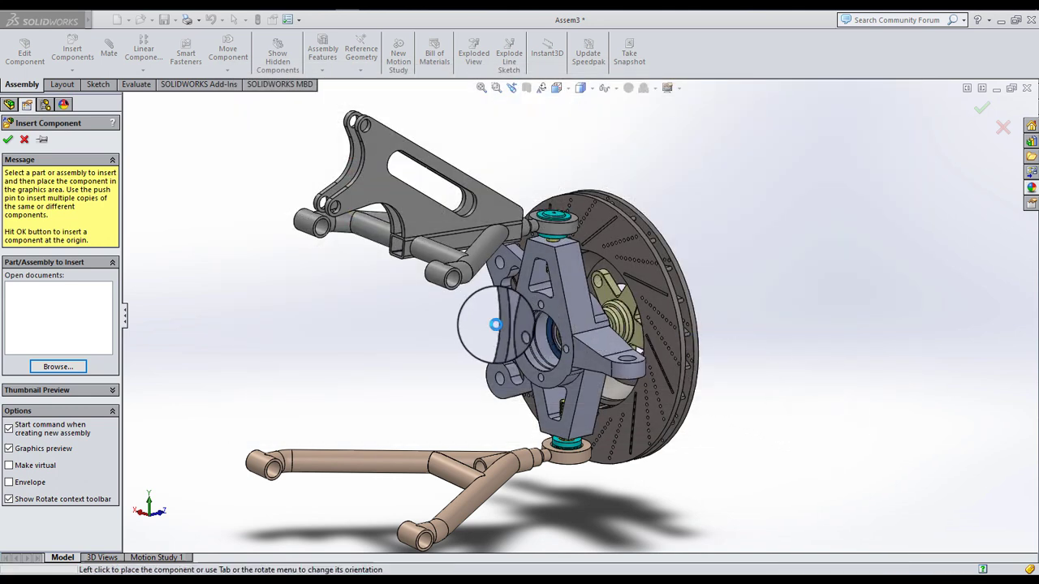
{"action": "left_click", "coordinate": [534, 313]}
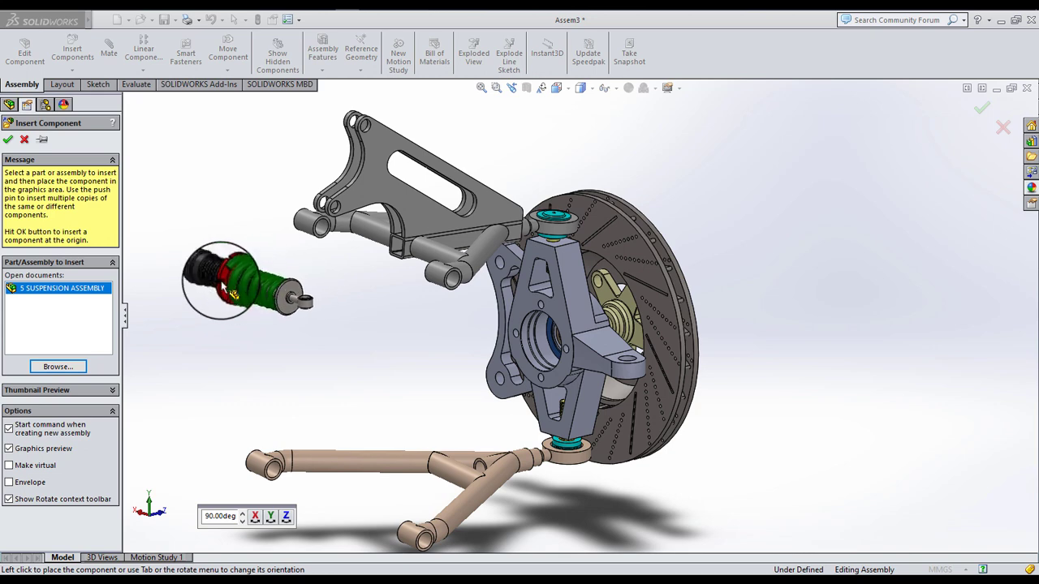
{"action": "left_click", "coordinate": [223, 282]}
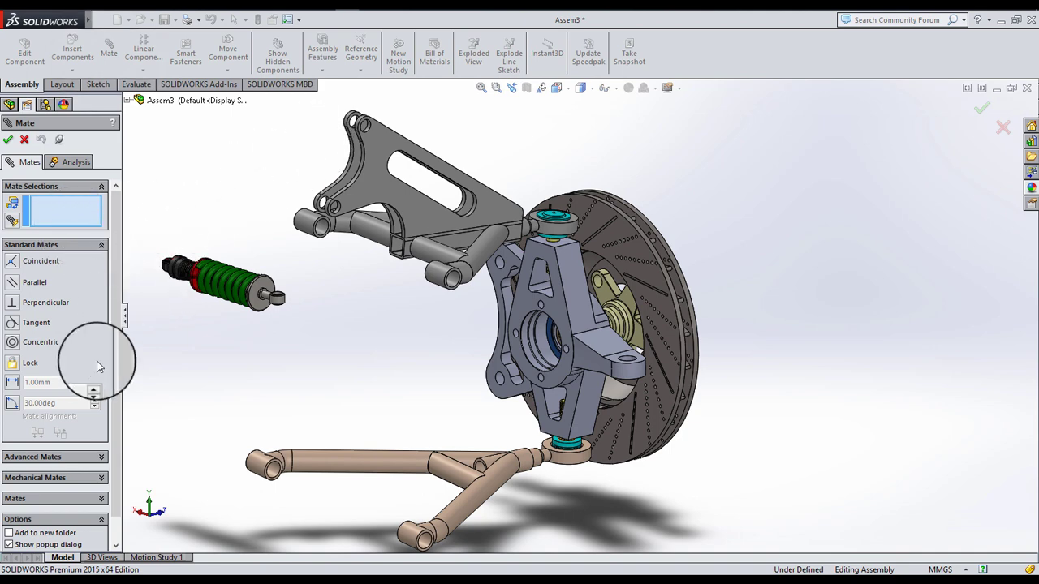
Step: Start an advanced Width mate with the two opposite end faces of the shock absorber base rod's eye as width selections
{"action": "left_click", "coordinate": [58, 457]}
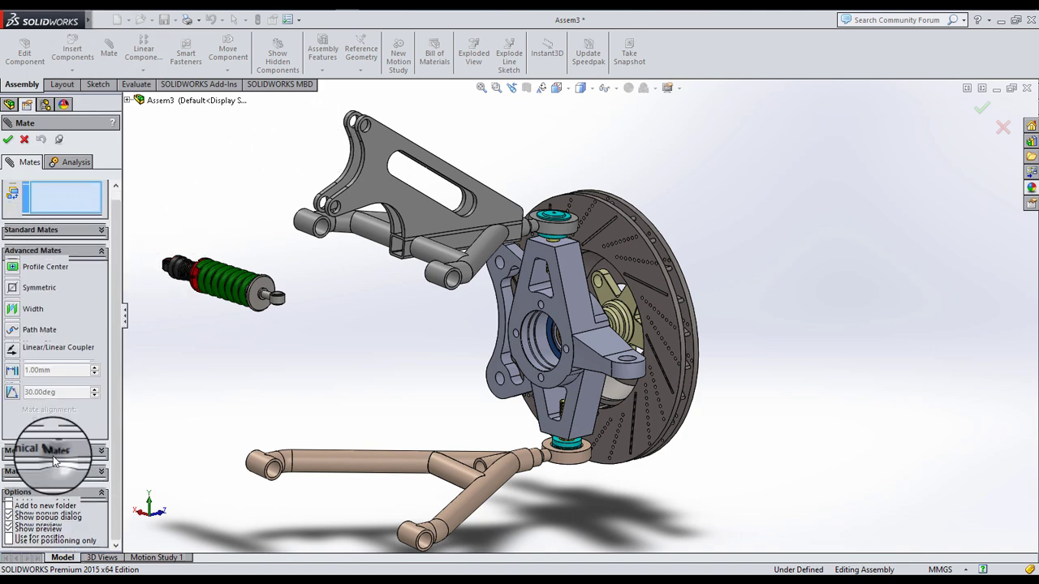
{"action": "left_click", "coordinate": [14, 313]}
{"action": "scroll", "coordinate": [300, 291], "scroll_direction": "up", "scroll_amount": 6}
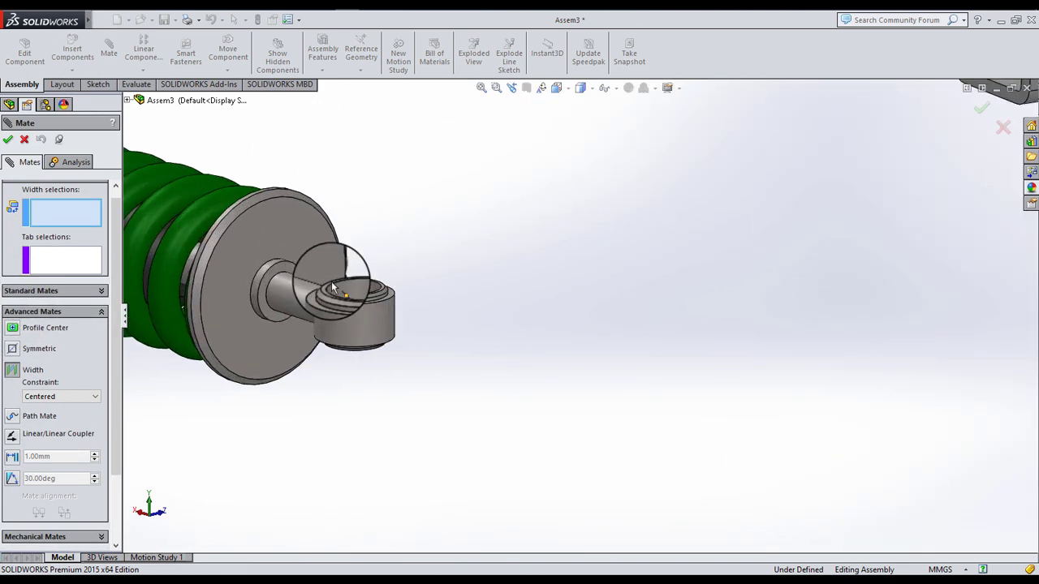
{"action": "scroll", "coordinate": [362, 308], "scroll_direction": "up", "scroll_amount": 3}
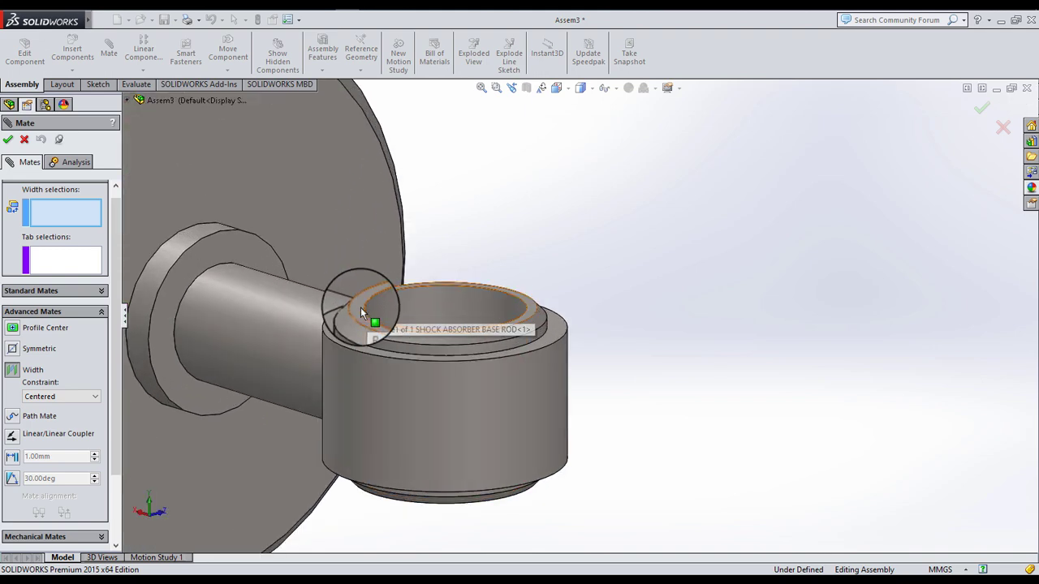
{"action": "left_click", "coordinate": [360, 309]}
{"action": "scroll", "coordinate": [453, 389], "scroll_direction": "up", "scroll_amount": 3}
{"action": "middle_click_drag", "start_coordinate": [454, 392], "coordinate": [450, 209]}
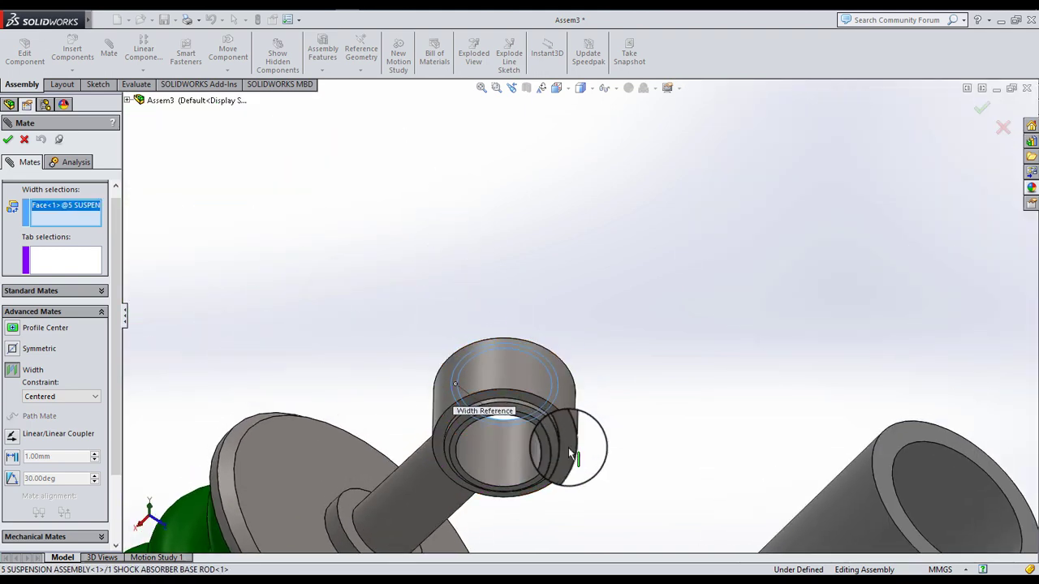
{"action": "scroll", "coordinate": [568, 448], "scroll_direction": "down", "scroll_amount": 5}
{"action": "left_click", "coordinate": [532, 403]}
{"action": "scroll", "coordinate": [610, 396], "scroll_direction": "up", "scroll_amount": 8}
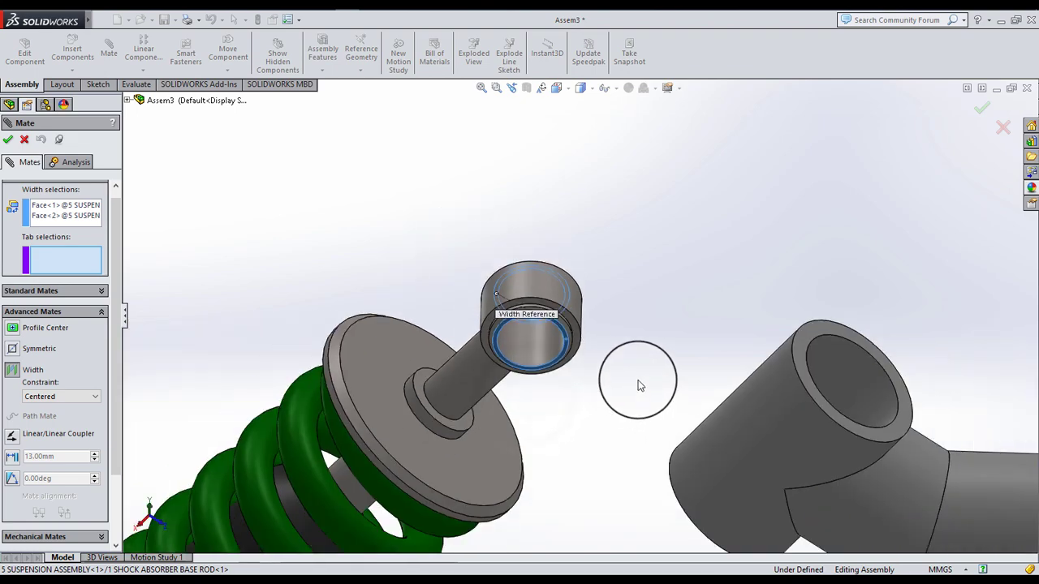
Step: Use the facing inner faces of the upper A-arm's two bracket plates as tab selections and complete the centered Width mate
{"action": "scroll", "coordinate": [778, 237], "scroll_direction": "up", "scroll_amount": 3}
{"action": "scroll", "coordinate": [752, 289], "scroll_direction": "down", "scroll_amount": 8}
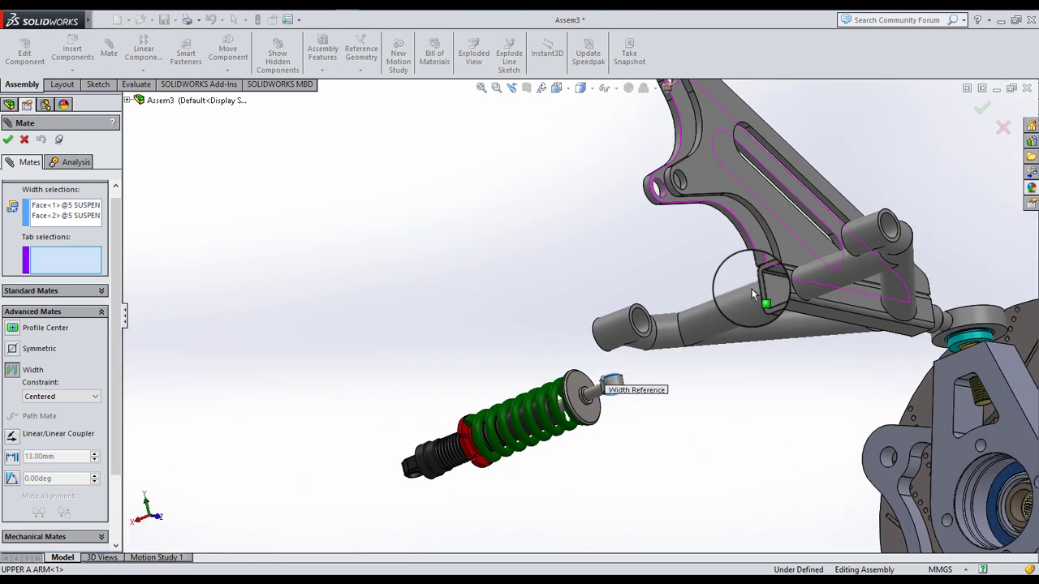
{"action": "left_click", "coordinate": [657, 191]}
{"action": "scroll", "coordinate": [674, 203], "scroll_direction": "up", "scroll_amount": 3}
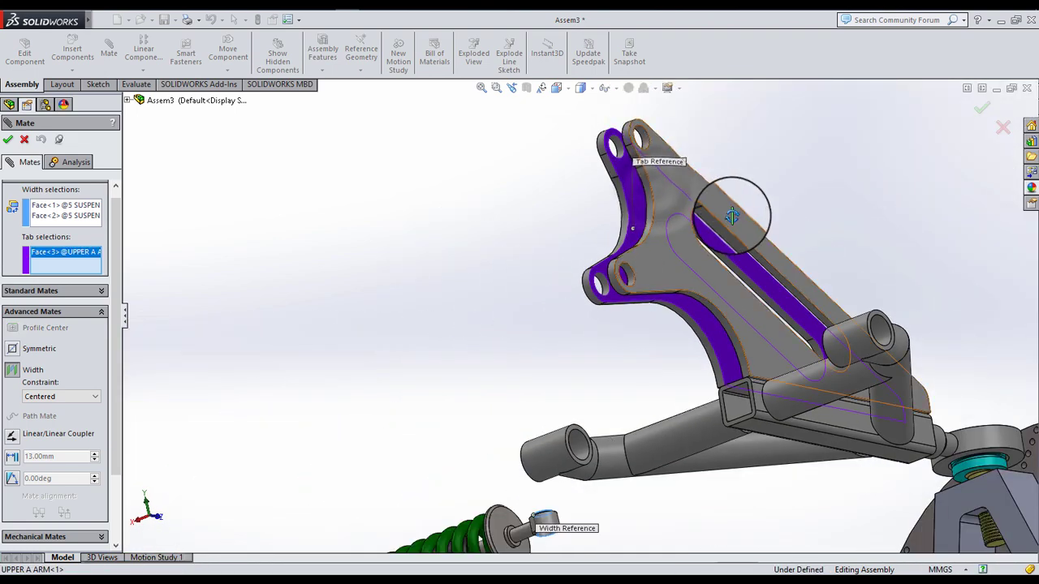
{"action": "middle_click_drag", "start_coordinate": [730, 214], "coordinate": [741, 232]}
{"action": "scroll", "coordinate": [701, 310], "scroll_direction": "down", "scroll_amount": 5}
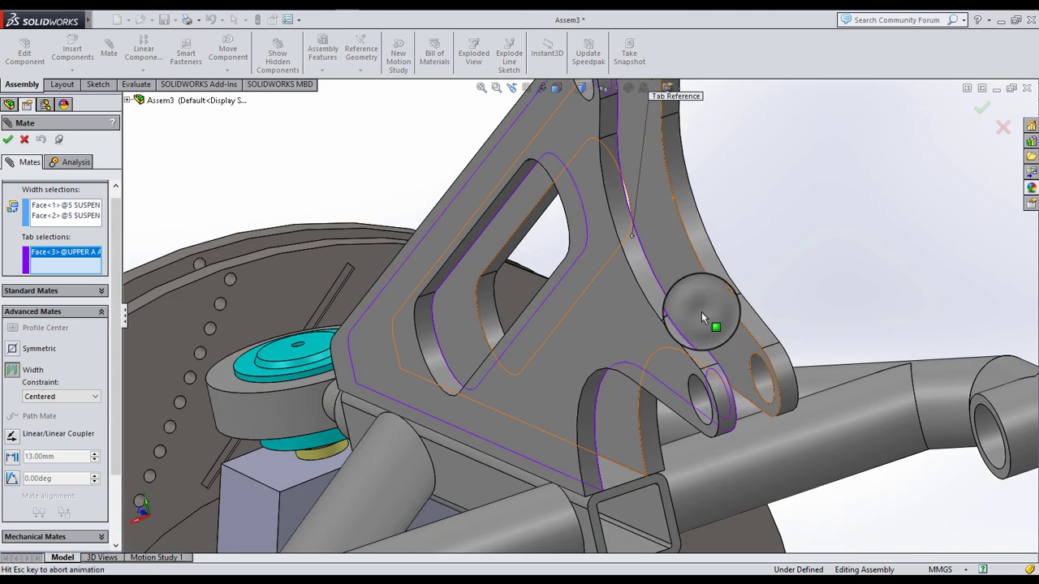
{"action": "left_click", "coordinate": [662, 329]}
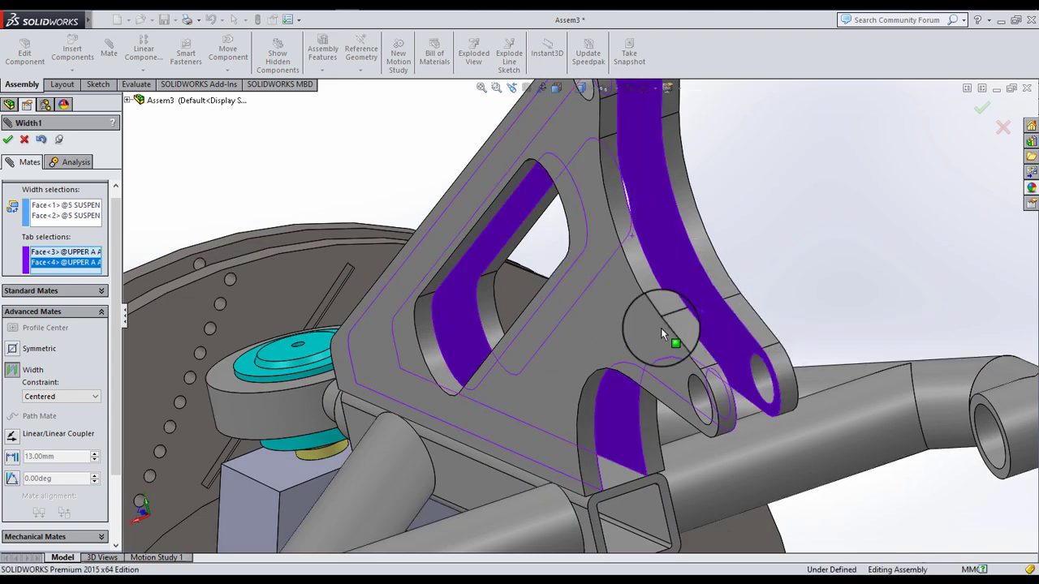
{"action": "scroll", "coordinate": [659, 321], "scroll_direction": "up", "scroll_amount": 3}
{"action": "scroll", "coordinate": [657, 314], "scroll_direction": "up", "scroll_amount": 5}
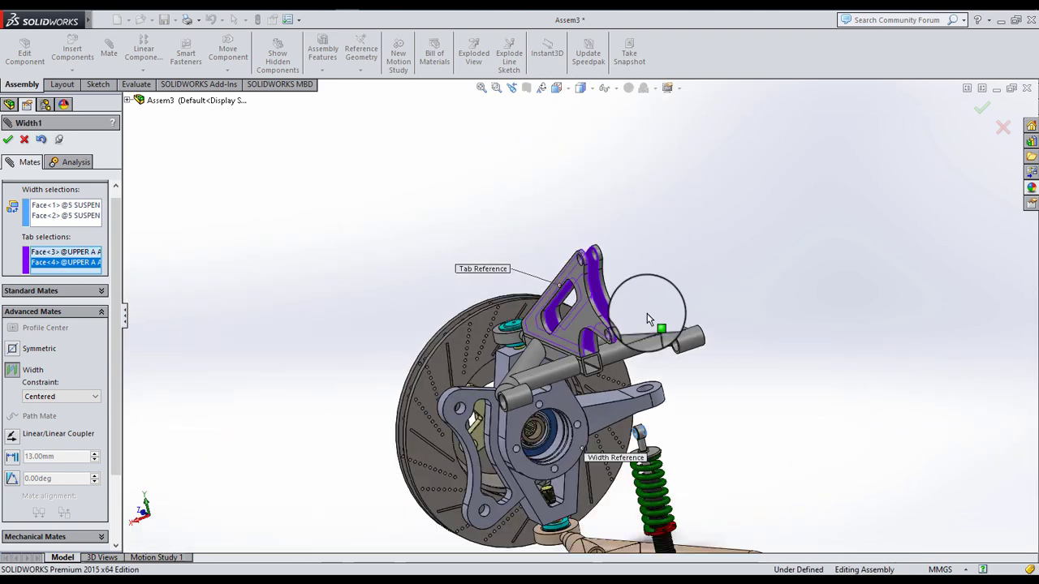
{"action": "middle_click_drag", "start_coordinate": [636, 332], "coordinate": [561, 342]}
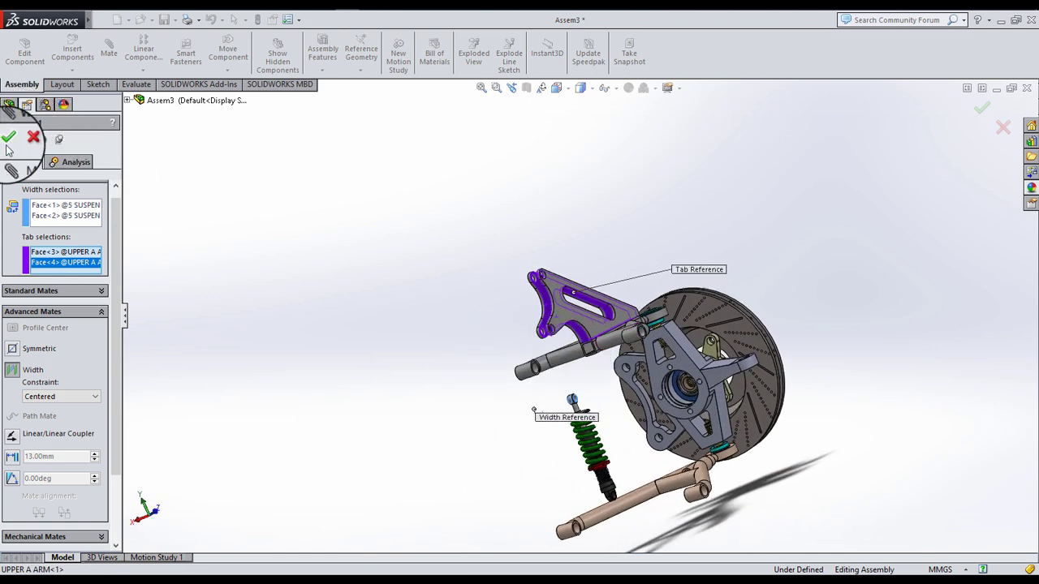
{"action": "left_click", "coordinate": [8, 142]}
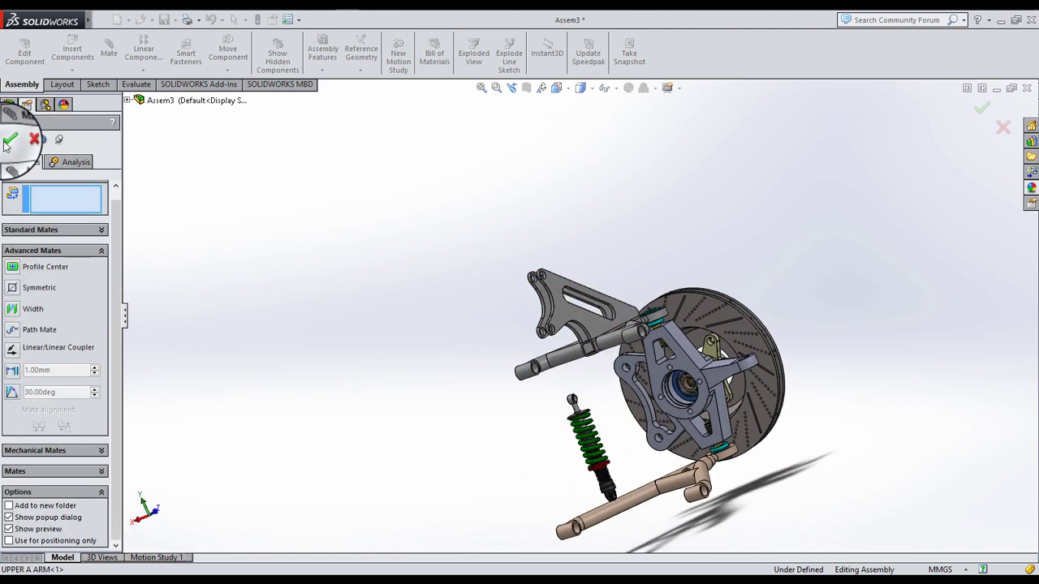
Step: Add a concentric mate between the shock absorber base rod's eye bore and the upper mounting hole of the upper A-arm's bracket
{"action": "left_click", "coordinate": [43, 230]}
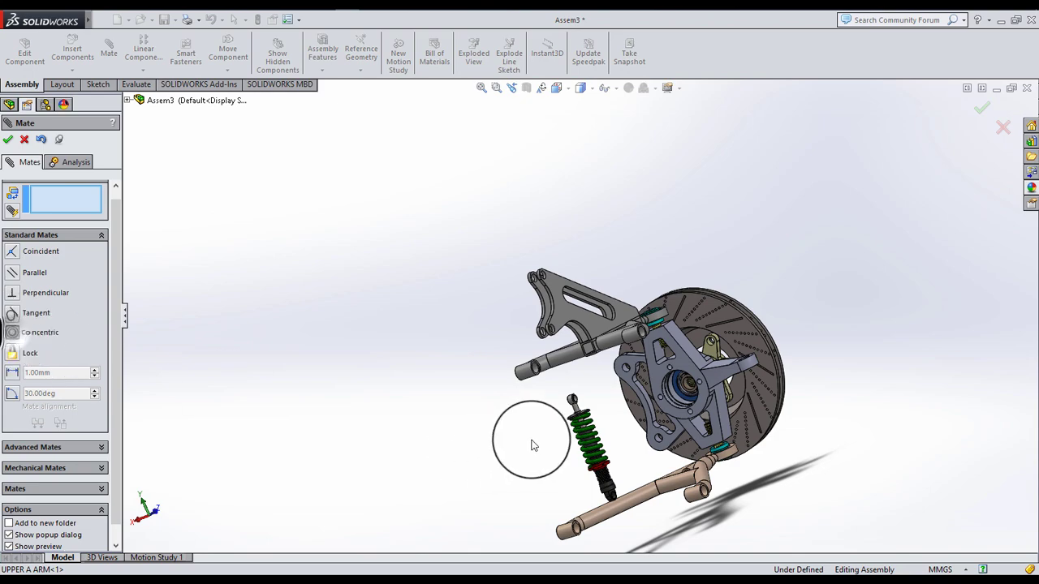
{"action": "scroll", "coordinate": [572, 389], "scroll_direction": "down", "scroll_amount": 10}
{"action": "left_click", "coordinate": [559, 351]}
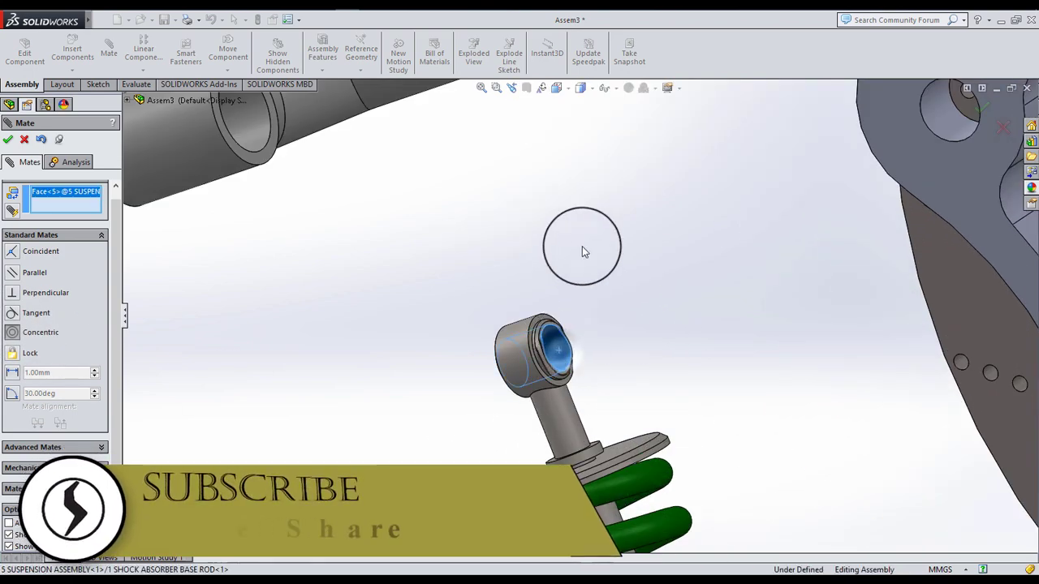
{"action": "scroll", "coordinate": [563, 196], "scroll_direction": "up", "scroll_amount": 8}
{"action": "scroll", "coordinate": [552, 195], "scroll_direction": "down", "scroll_amount": 10}
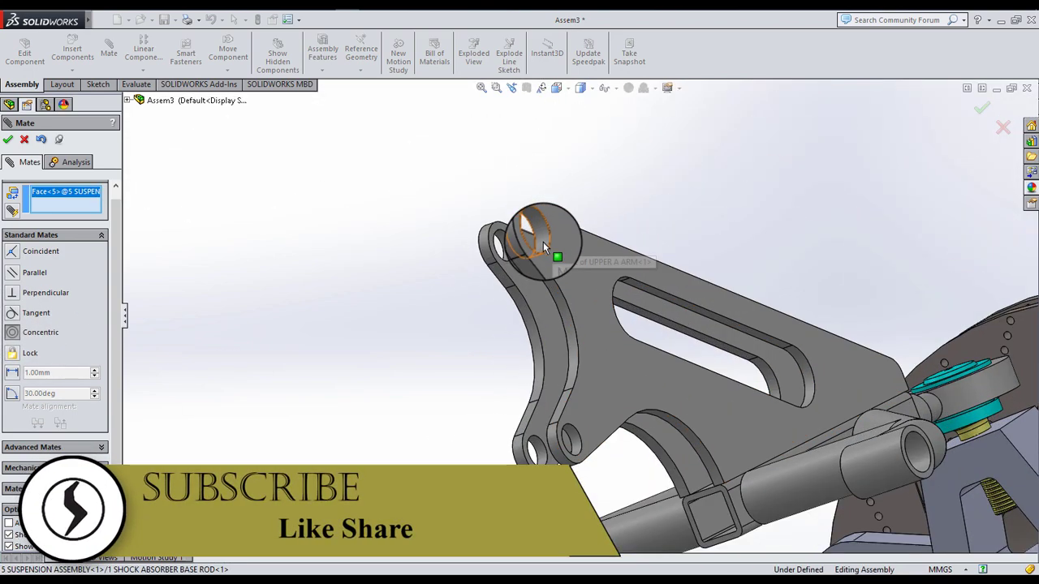
{"action": "left_click", "coordinate": [543, 243]}
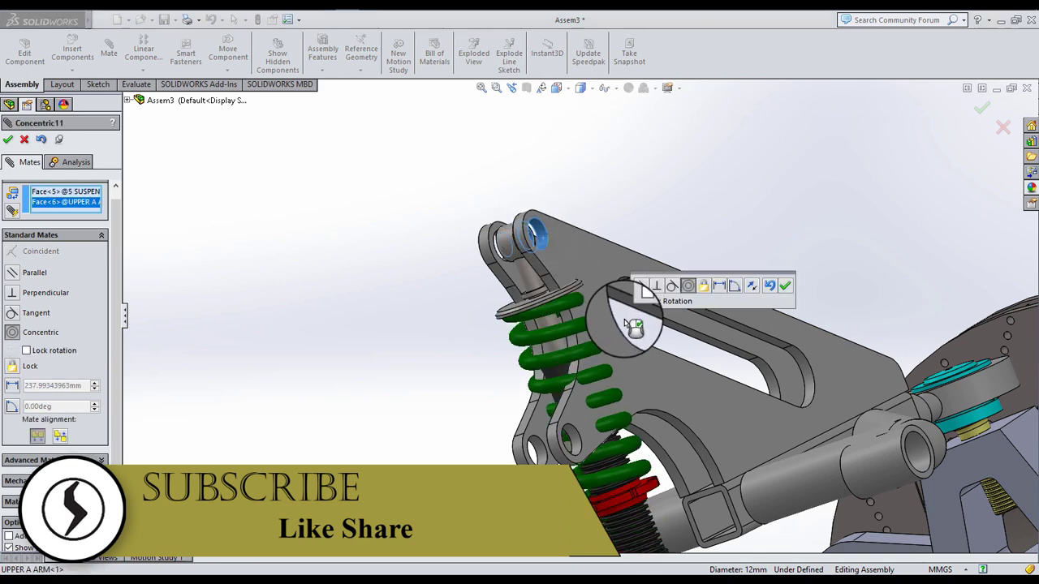
{"action": "left_click", "coordinate": [786, 287]}
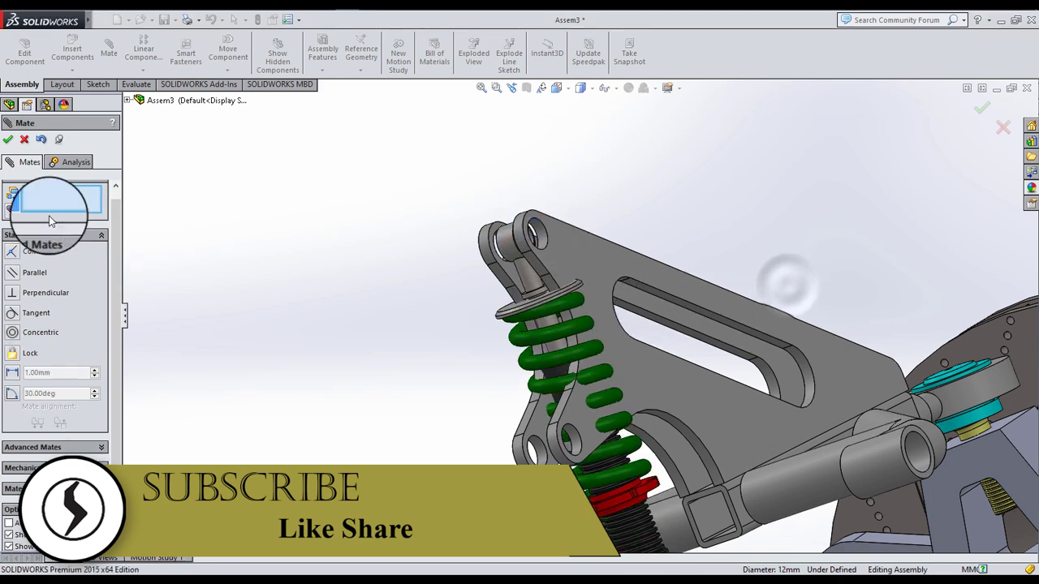
{"action": "left_click", "coordinate": [9, 142]}
Step: Swing the shock absorber about its bracket mounting hole so that it points outward, away from the upper A-arm
{"action": "scroll", "coordinate": [522, 382], "scroll_direction": "up", "scroll_amount": 5}
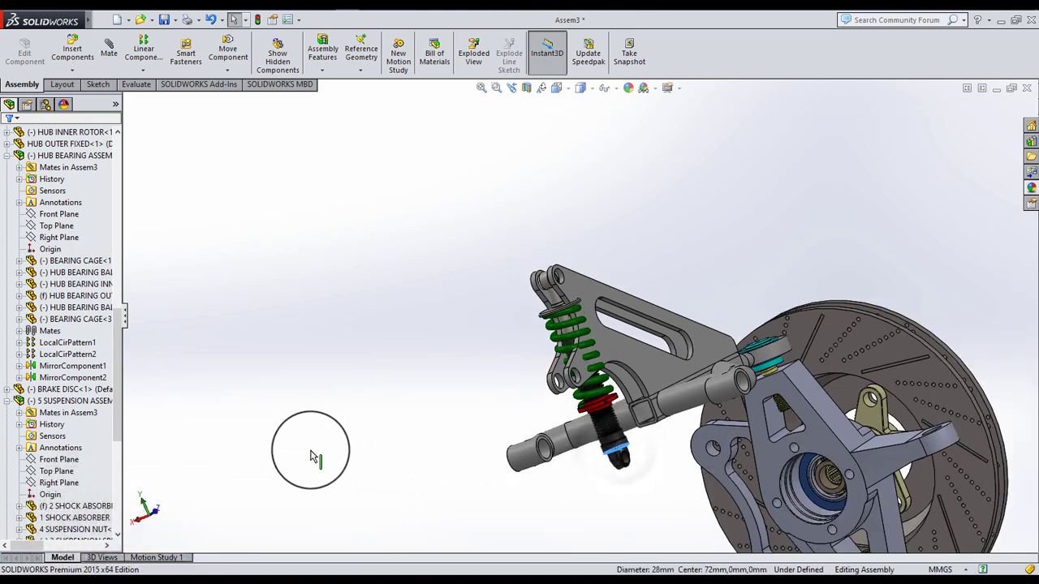
{"action": "left_click_drag", "start_coordinate": [314, 457], "coordinate": [198, 419]}
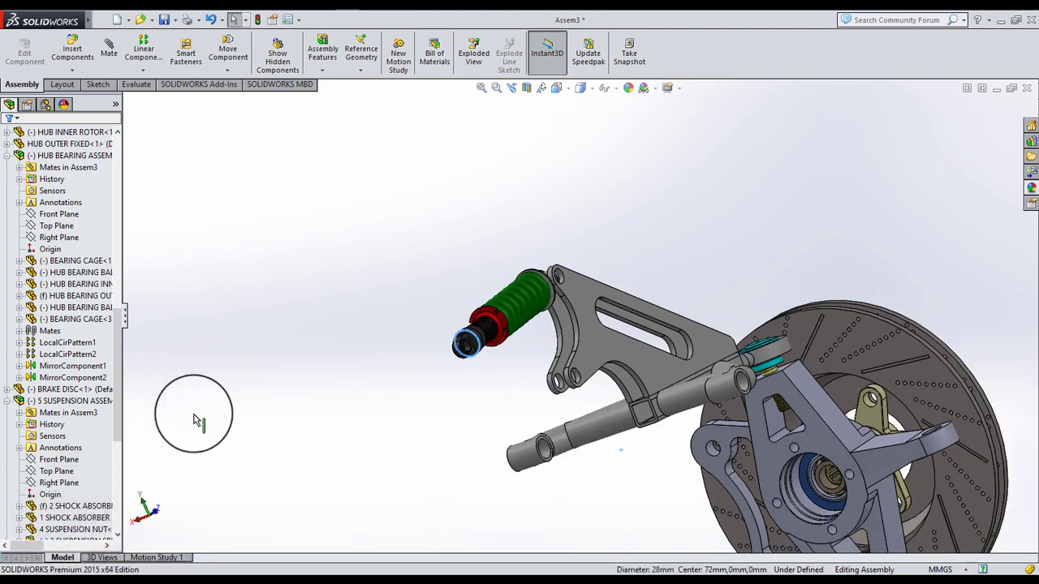
{"action": "middle_click_drag", "start_coordinate": [385, 434], "coordinate": [689, 475]}
{"action": "scroll", "coordinate": [689, 475], "scroll_direction": "down", "scroll_amount": 5}
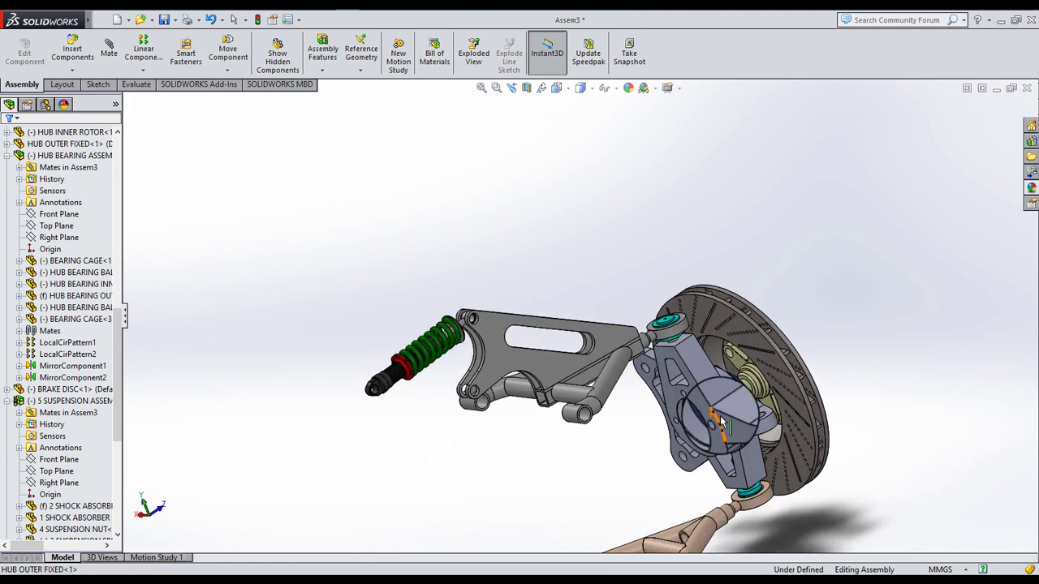
Step: Open the FRONT RIM FINAL and FRONT TYRE parts from the RIM & TYRE FRONT REAR folder for insertion into the assembly
{"action": "left_click", "coordinate": [71, 53]}
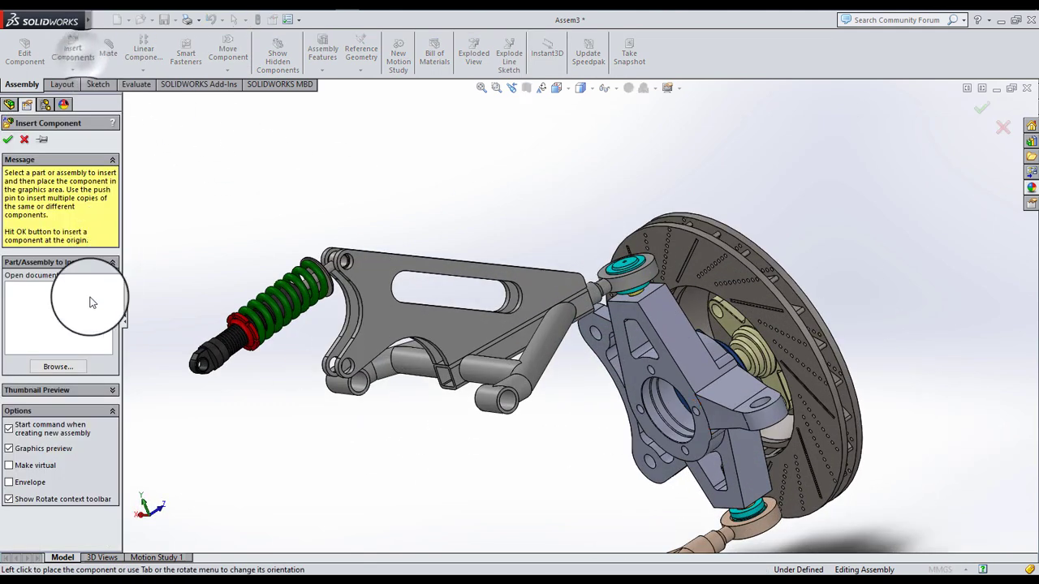
{"action": "left_click", "coordinate": [61, 368]}
{"action": "left_click", "coordinate": [509, 99]}
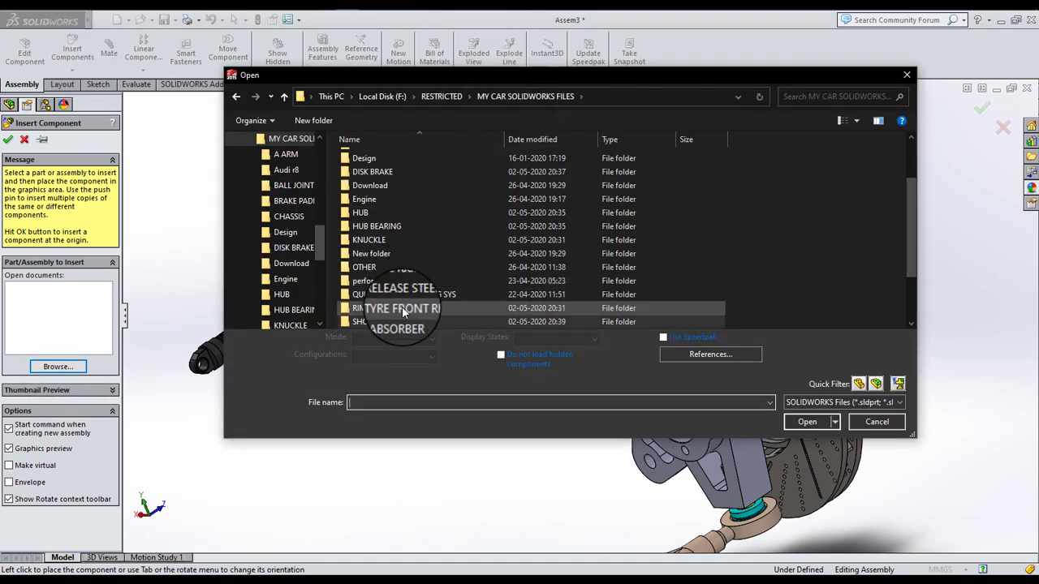
{"action": "double_click", "coordinate": [399, 308]}
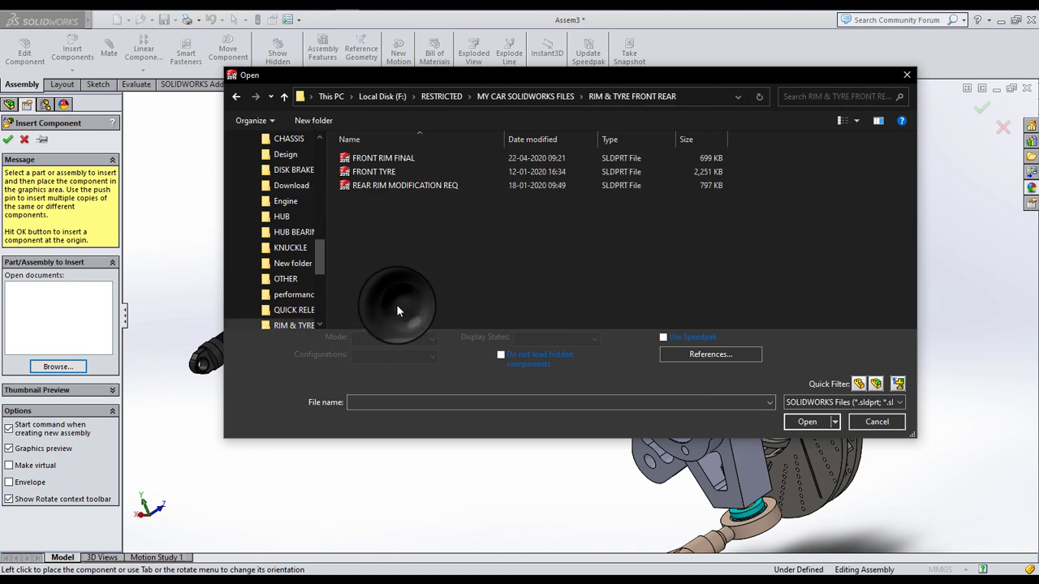
{"action": "left_click", "coordinate": [381, 172]}
{"action": "left_click", "coordinate": [387, 160], "text": "ctrl"}
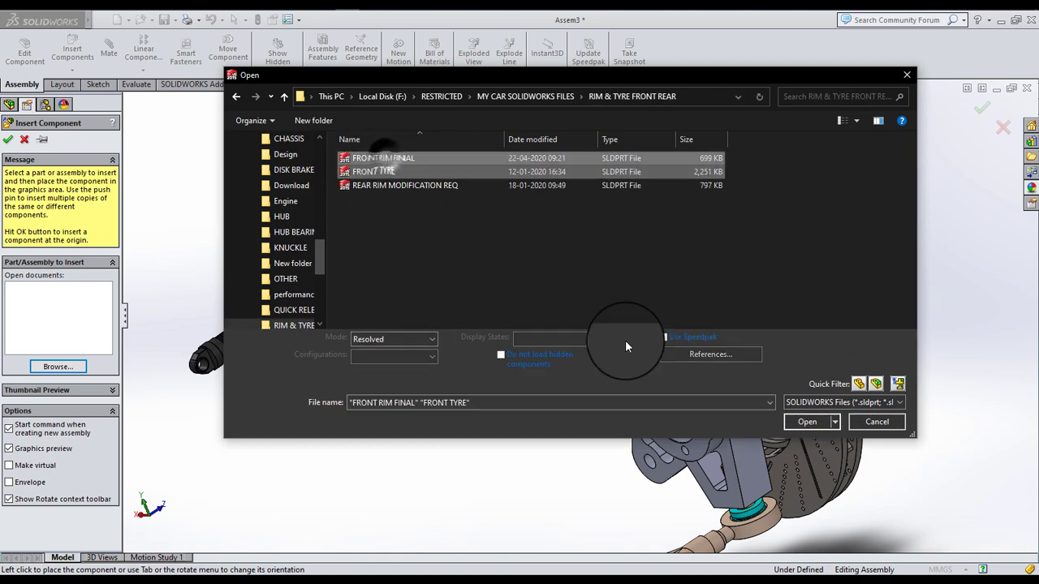
{"action": "left_click", "coordinate": [806, 414]}
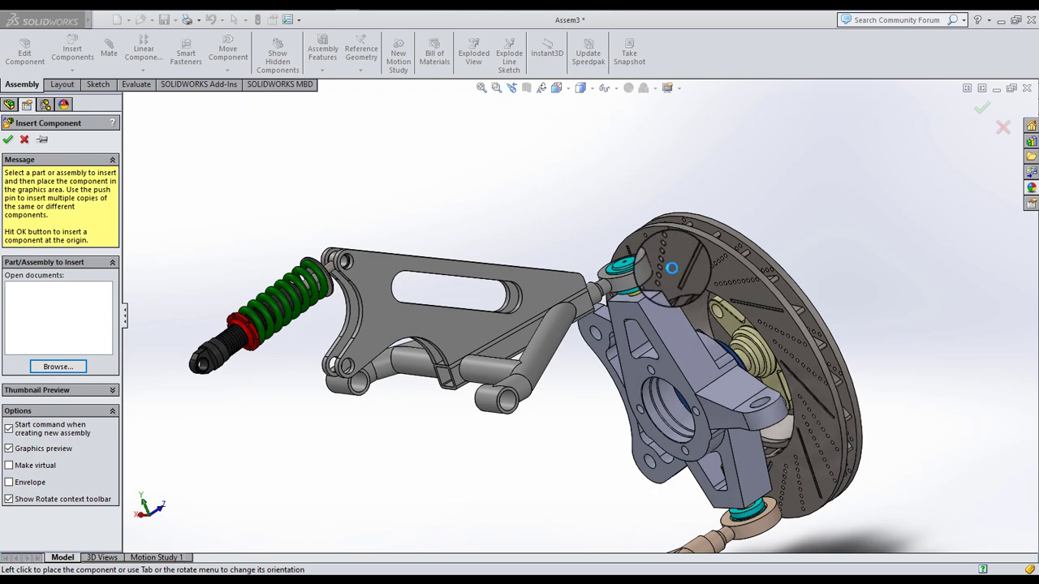
Step: Place the front rim beyond the brake disc on the wheel's outer side and the front tyre in front of the rim
{"action": "scroll", "coordinate": [700, 292], "scroll_direction": "up", "scroll_amount": 5}
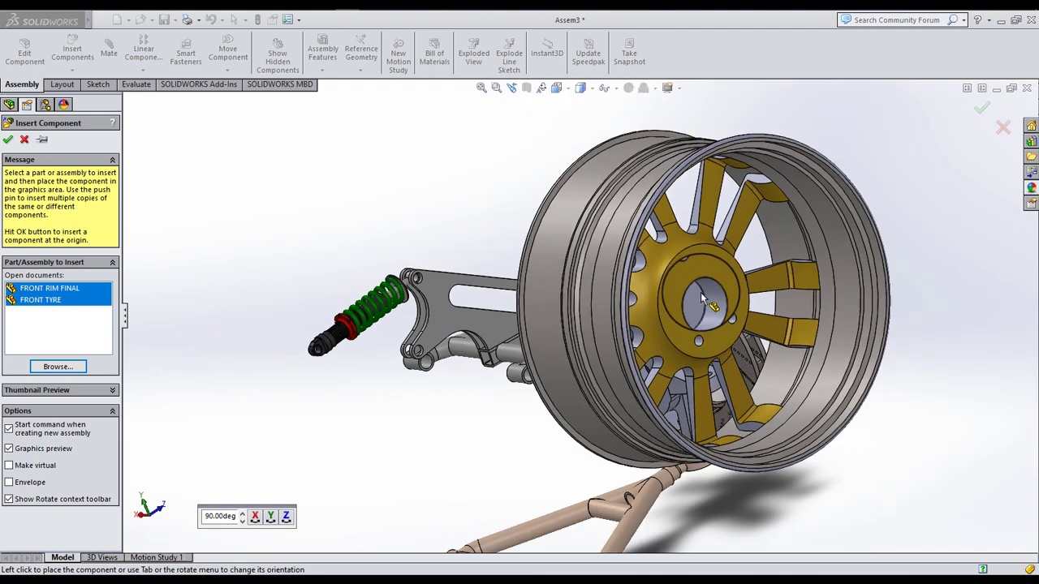
{"action": "middle_click_drag", "start_coordinate": [700, 292], "coordinate": [617, 292]}
{"action": "scroll", "coordinate": [755, 276], "scroll_direction": "up", "scroll_amount": 2}
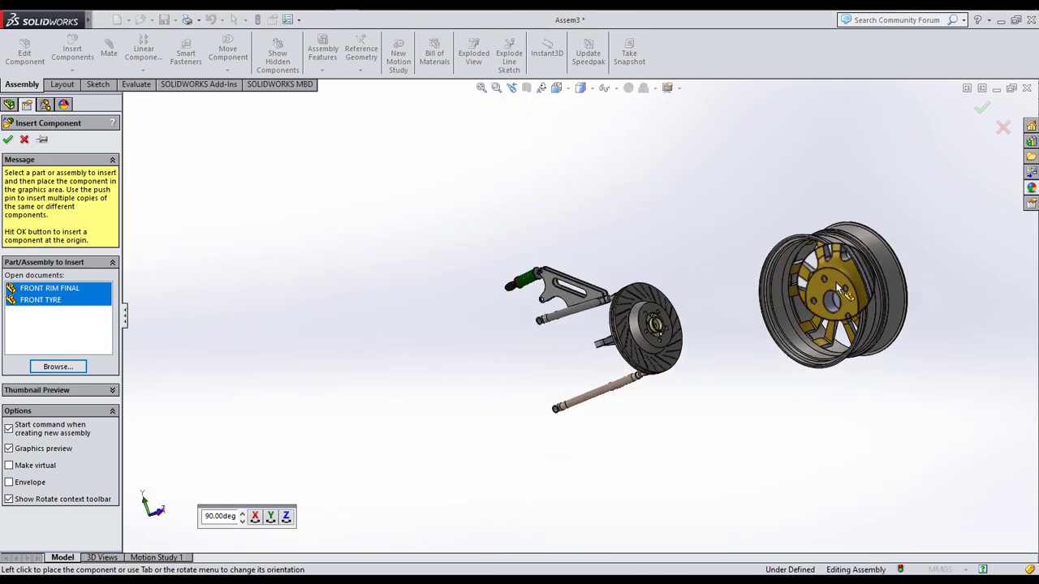
{"action": "middle_click_drag", "start_coordinate": [755, 276], "coordinate": [804, 365]}
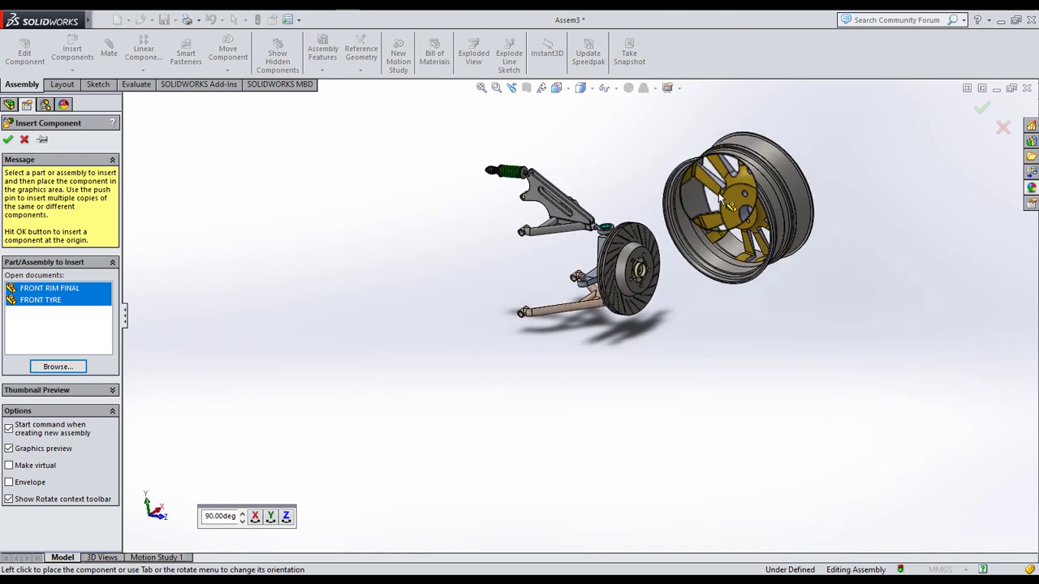
{"action": "scroll", "coordinate": [771, 260], "scroll_direction": "down", "scroll_amount": 3}
{"action": "left_click", "coordinate": [867, 242]}
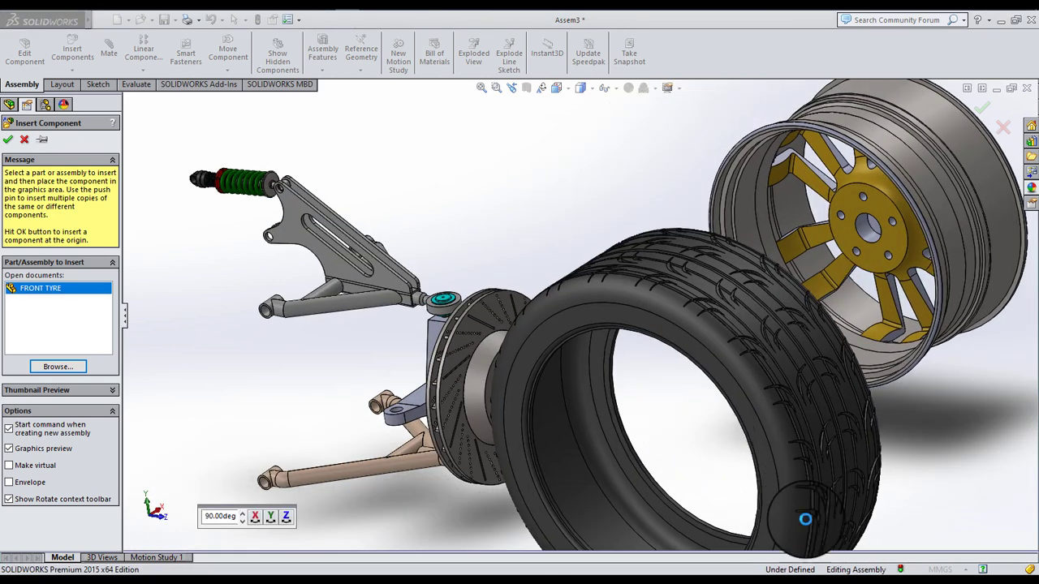
{"action": "left_click", "coordinate": [763, 500]}
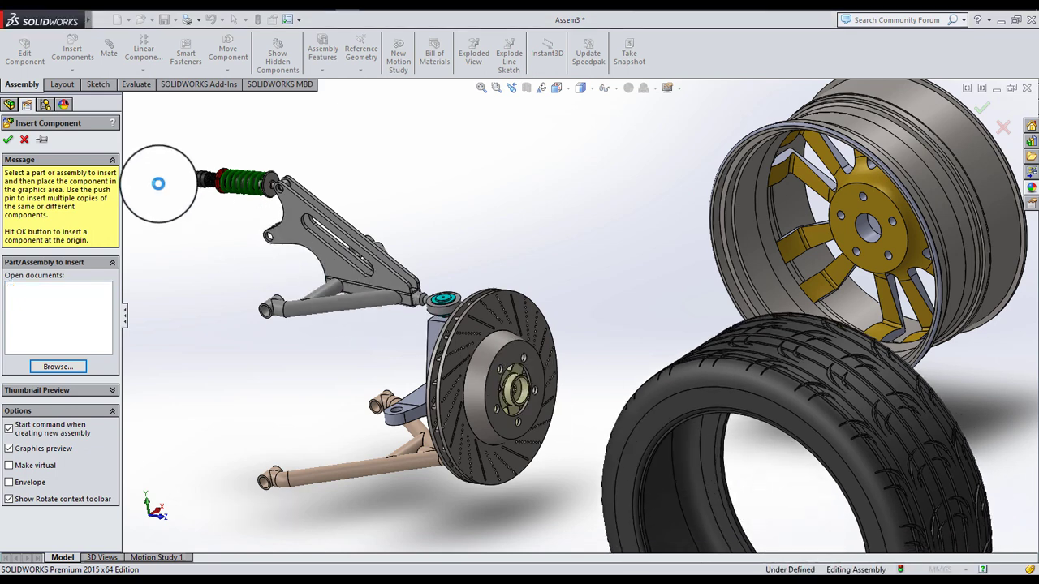
{"action": "key", "text": "Escape"}
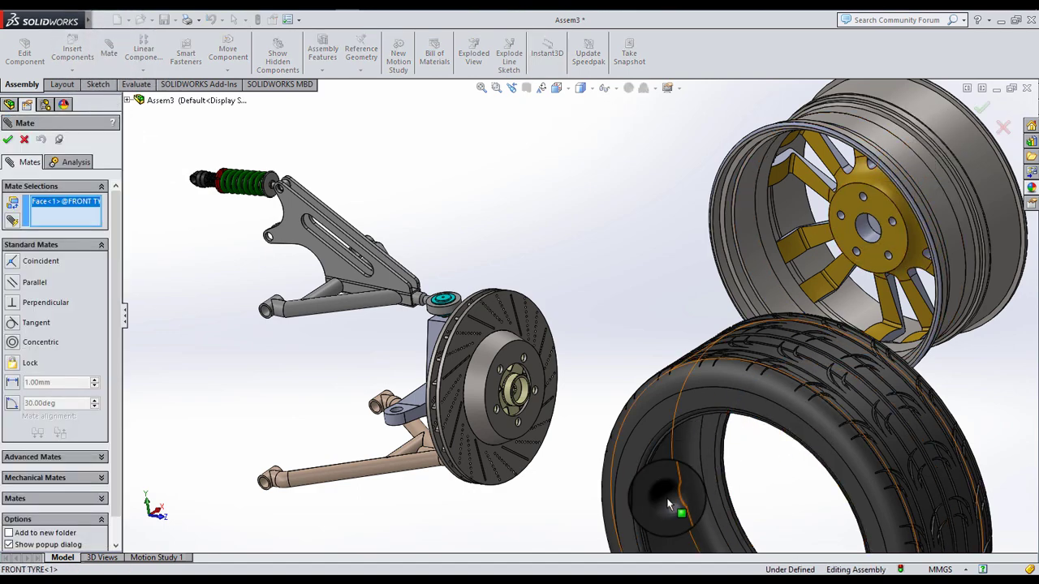
Step: Add a concentric mate between the tyre's inner cylindrical face and the rim's outer barrel face
{"action": "scroll", "coordinate": [939, 185], "scroll_direction": "down", "scroll_amount": 5}
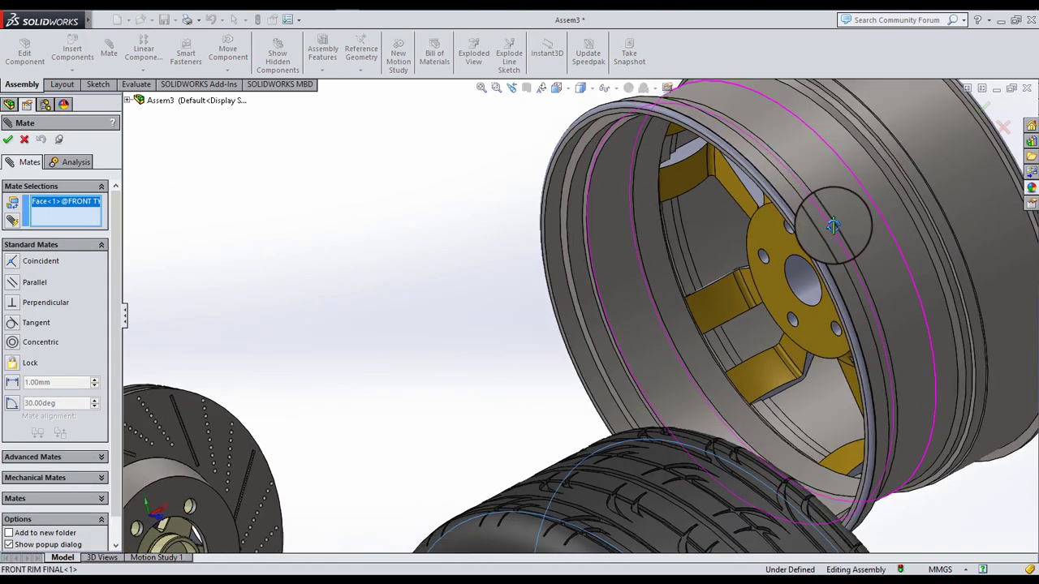
{"action": "left_click", "coordinate": [844, 208]}
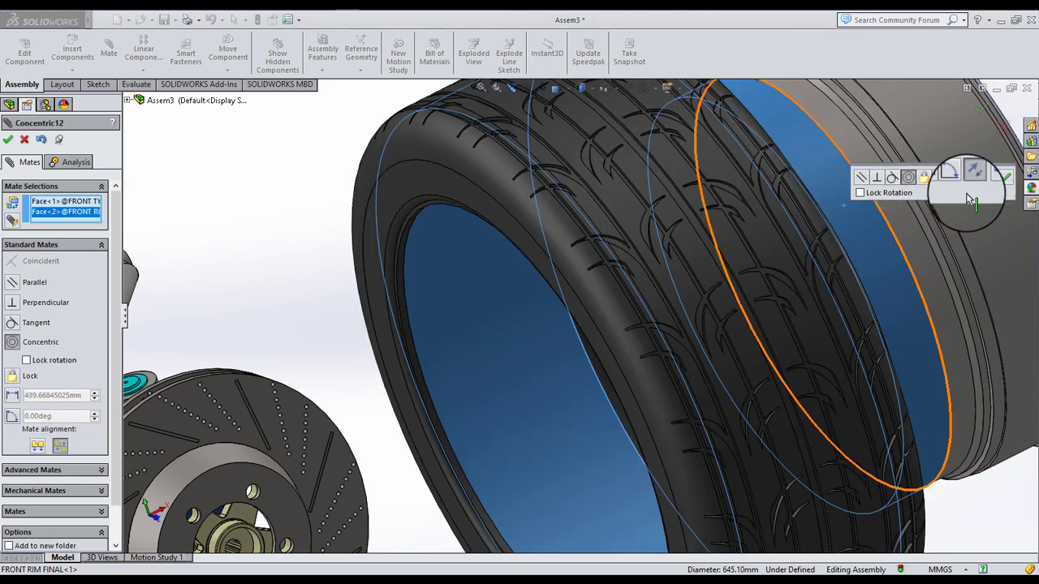
{"action": "left_click", "coordinate": [1004, 177]}
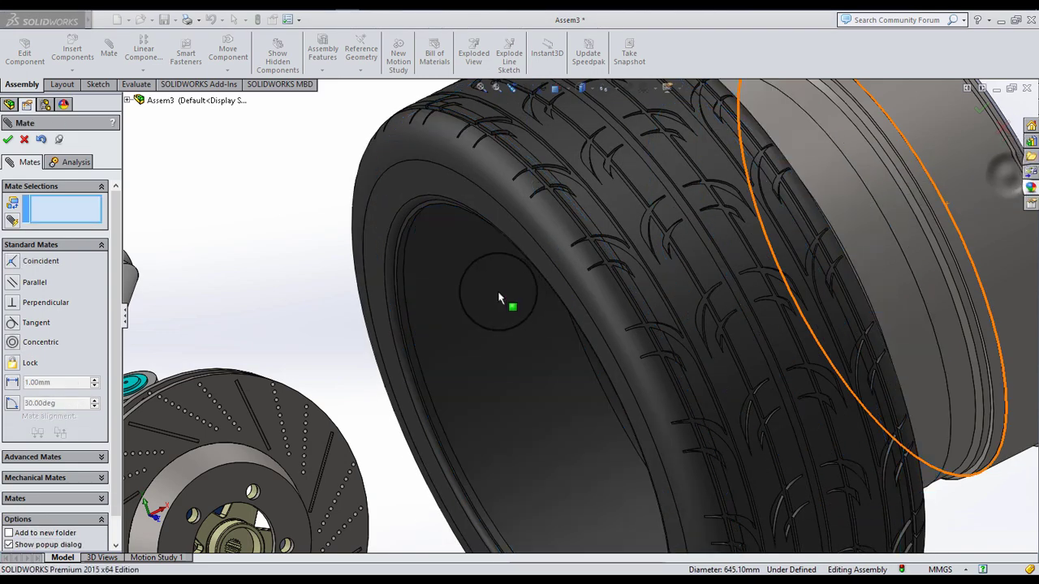
{"action": "scroll", "coordinate": [436, 247], "scroll_direction": "down", "scroll_amount": 5}
{"action": "scroll", "coordinate": [431, 239], "scroll_direction": "down", "scroll_amount": 3}
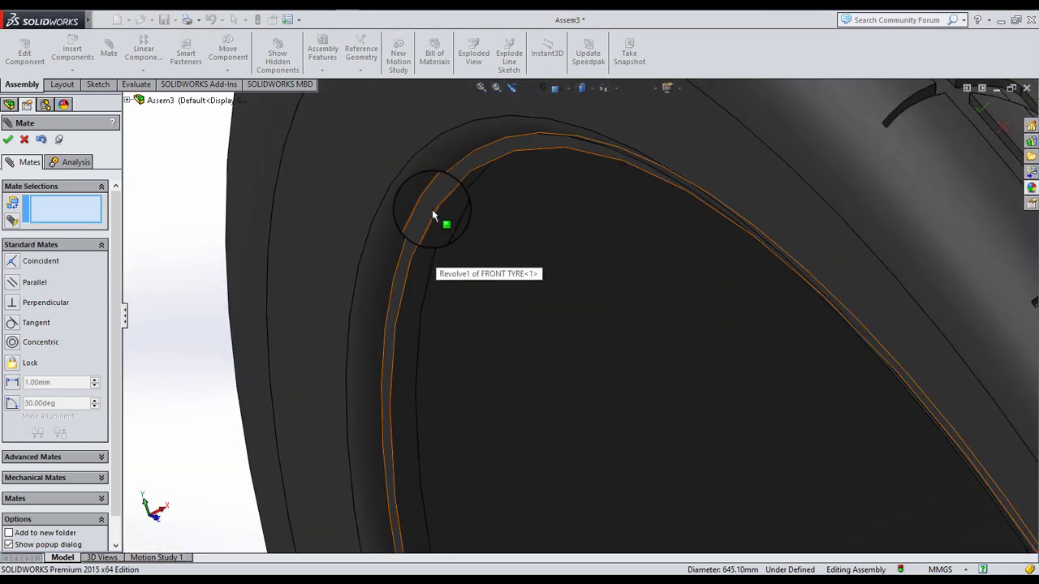
{"action": "left_click", "coordinate": [431, 207]}
{"action": "scroll", "coordinate": [652, 236], "scroll_direction": "up", "scroll_amount": 7}
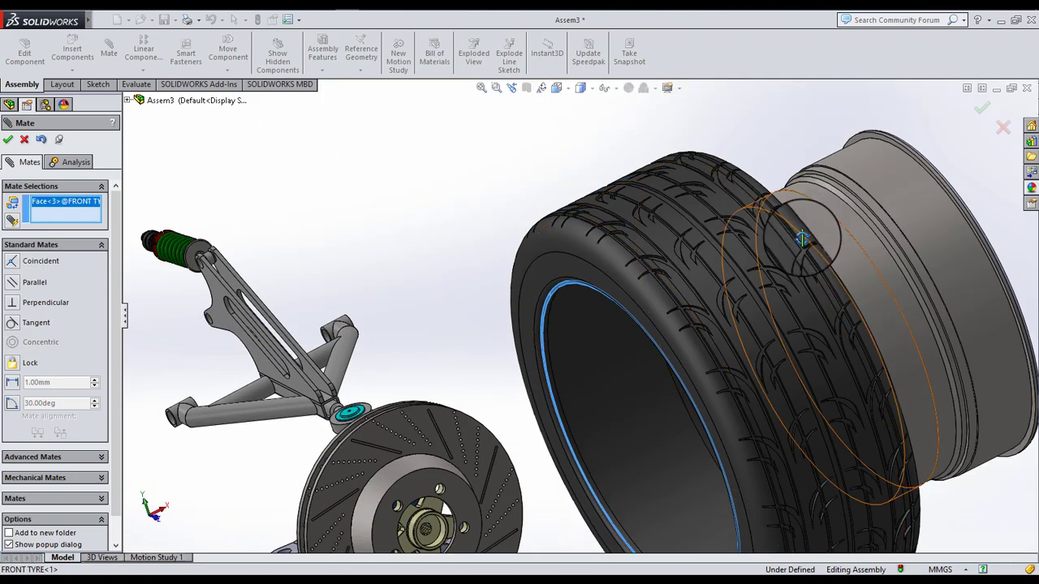
{"action": "middle_click_drag", "start_coordinate": [800, 229], "coordinate": [740, 279]}
{"action": "scroll", "coordinate": [807, 207], "scroll_direction": "down", "scroll_amount": 2}
{"action": "scroll", "coordinate": [799, 211], "scroll_direction": "up", "scroll_amount": 2}
{"action": "middle_click_drag", "start_coordinate": [788, 213], "coordinate": [661, 255]}
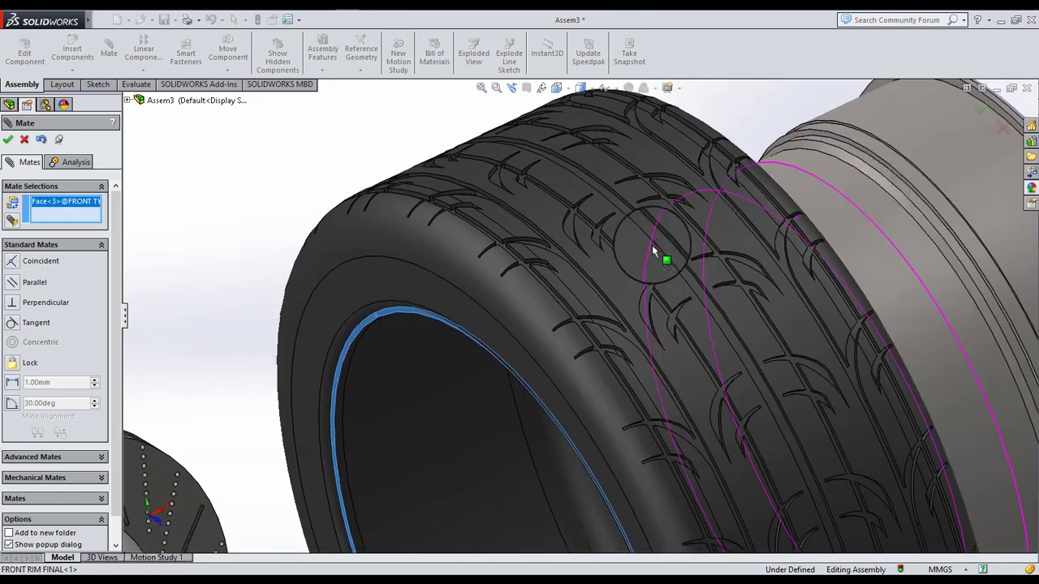
{"action": "right_click", "coordinate": [65, 209]}
{"action": "left_click", "coordinate": [105, 223]}
Step: Slide the tyre along the shared axis toward the brake disc until it is fully clear of the rim
{"action": "middle_click_drag", "start_coordinate": [706, 230], "coordinate": [844, 252]}
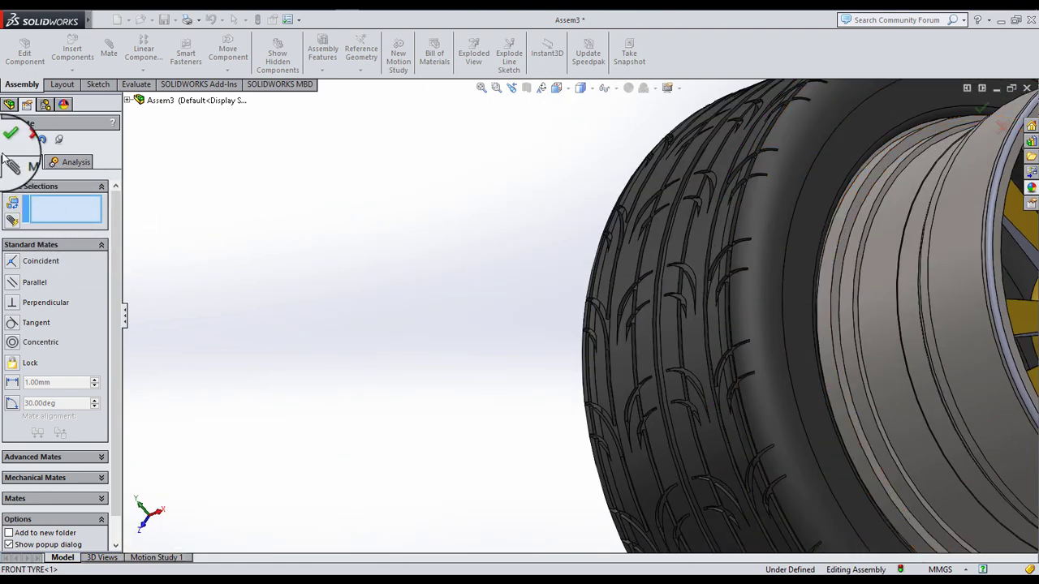
{"action": "scroll", "coordinate": [625, 268], "scroll_direction": "up", "scroll_amount": 3}
{"action": "middle_click_drag", "start_coordinate": [625, 268], "coordinate": [561, 297]}
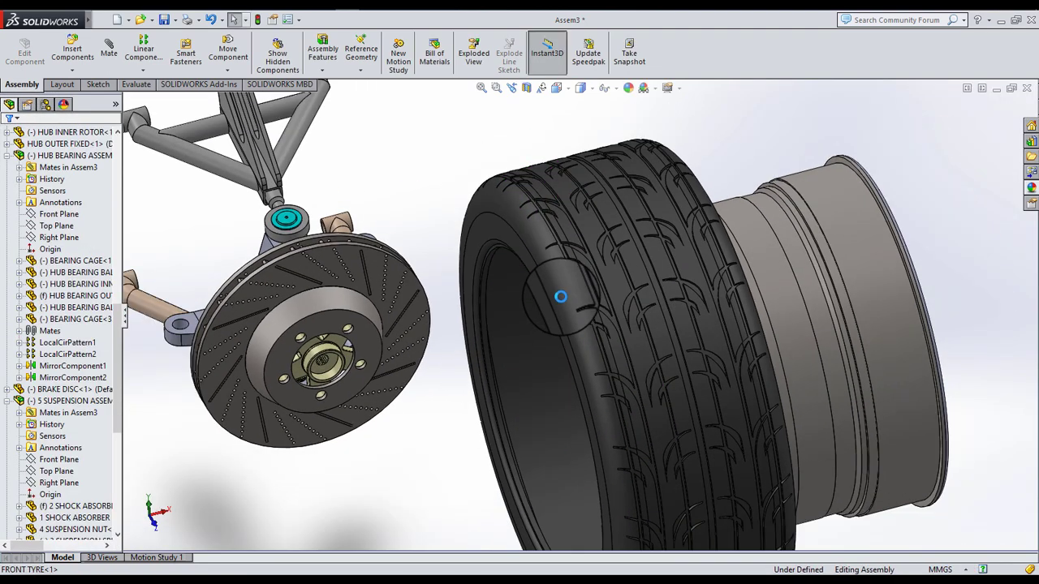
{"action": "left_click_drag", "start_coordinate": [549, 293], "coordinate": [372, 303]}
{"action": "left_click", "coordinate": [606, 176]}
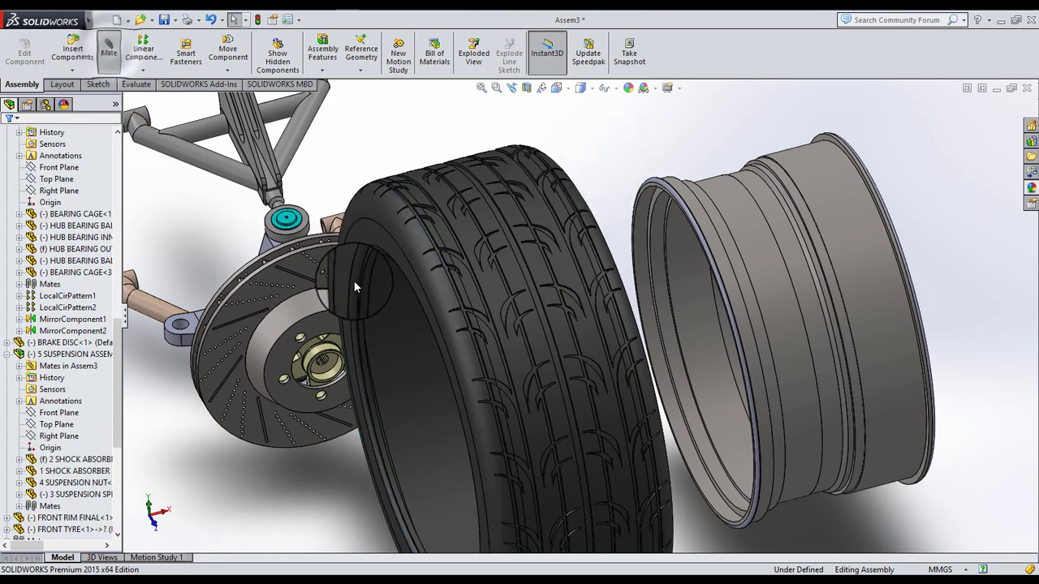
Step: Add a coincident mate between the narrow ring face at the tyre's inner edge and the inner side face of the rim's flange
{"action": "scroll", "coordinate": [405, 268], "scroll_direction": "down", "scroll_amount": 8}
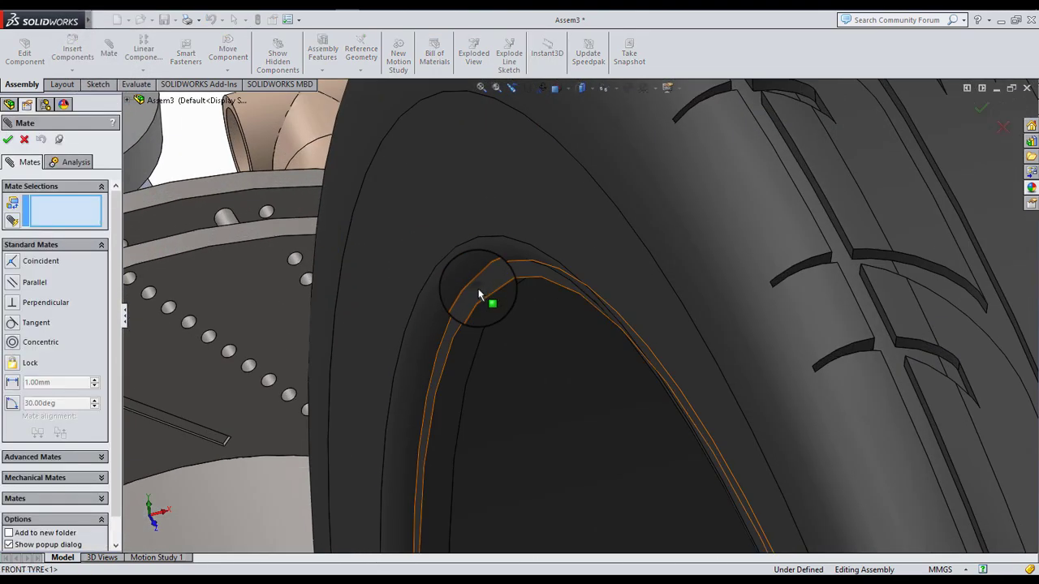
{"action": "left_click", "coordinate": [479, 296]}
{"action": "scroll", "coordinate": [706, 284], "scroll_direction": "up", "scroll_amount": 10}
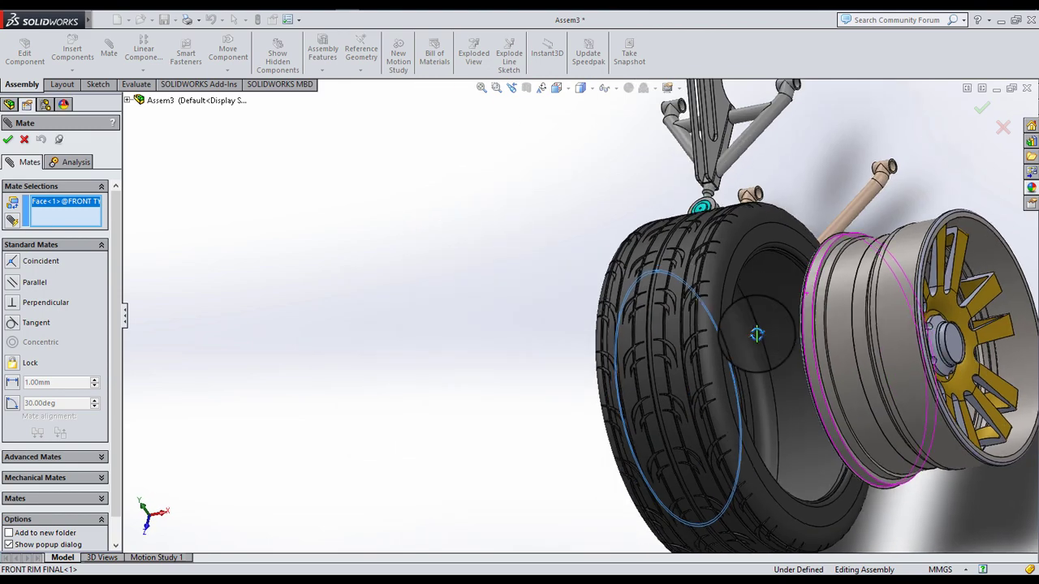
{"action": "scroll", "coordinate": [806, 283], "scroll_direction": "down", "scroll_amount": 10}
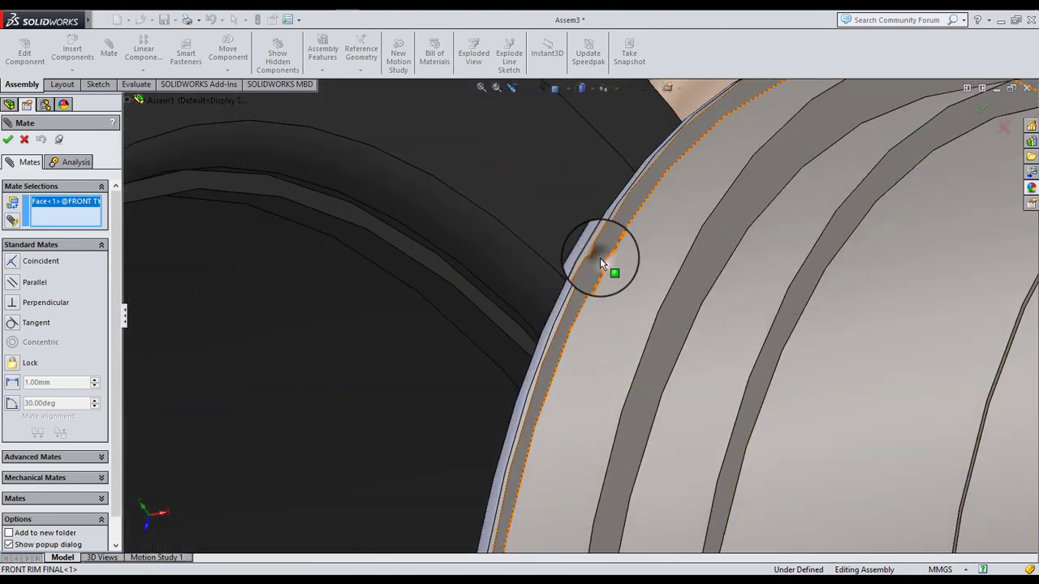
{"action": "left_click", "coordinate": [599, 257]}
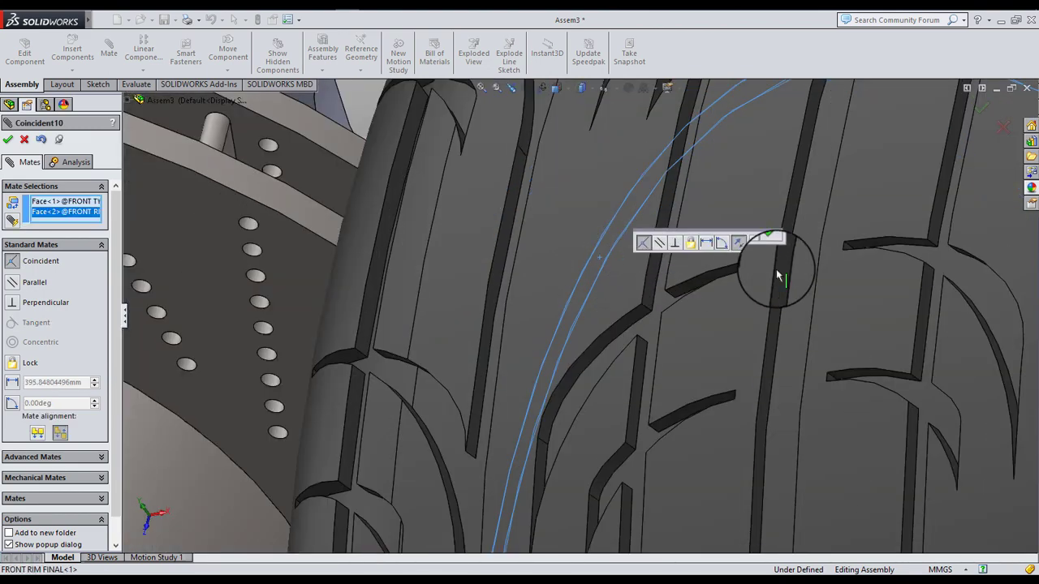
{"action": "left_click", "coordinate": [773, 247]}
Step: Add a concentric mate between the rim's centre bore and the cylindrical boss of the hub inner rotor
{"action": "scroll", "coordinate": [653, 312], "scroll_direction": "up", "scroll_amount": 10}
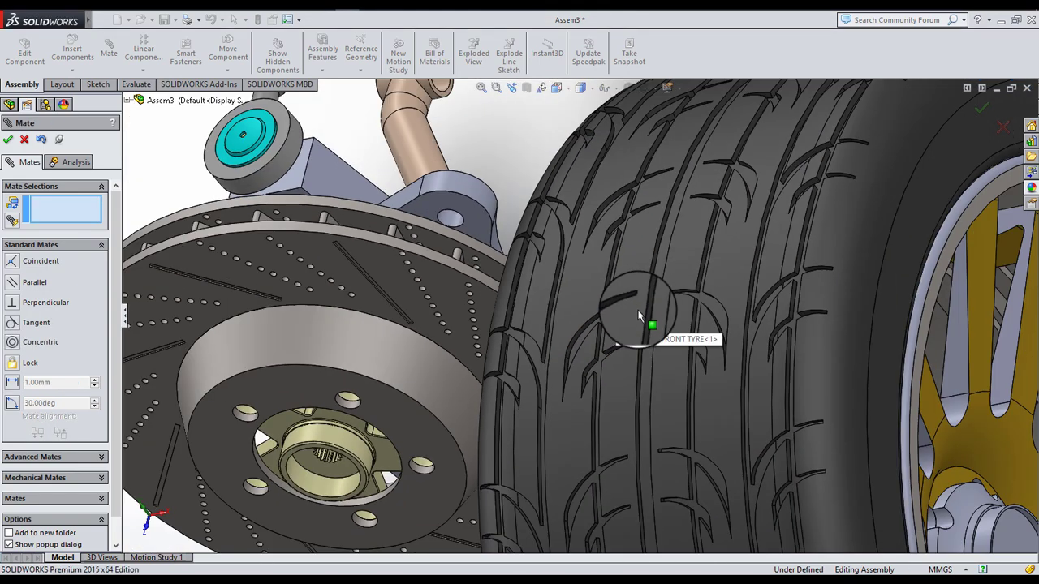
{"action": "scroll", "coordinate": [638, 314], "scroll_direction": "up", "scroll_amount": 1}
{"action": "middle_click_drag", "start_coordinate": [673, 325], "coordinate": [775, 309]}
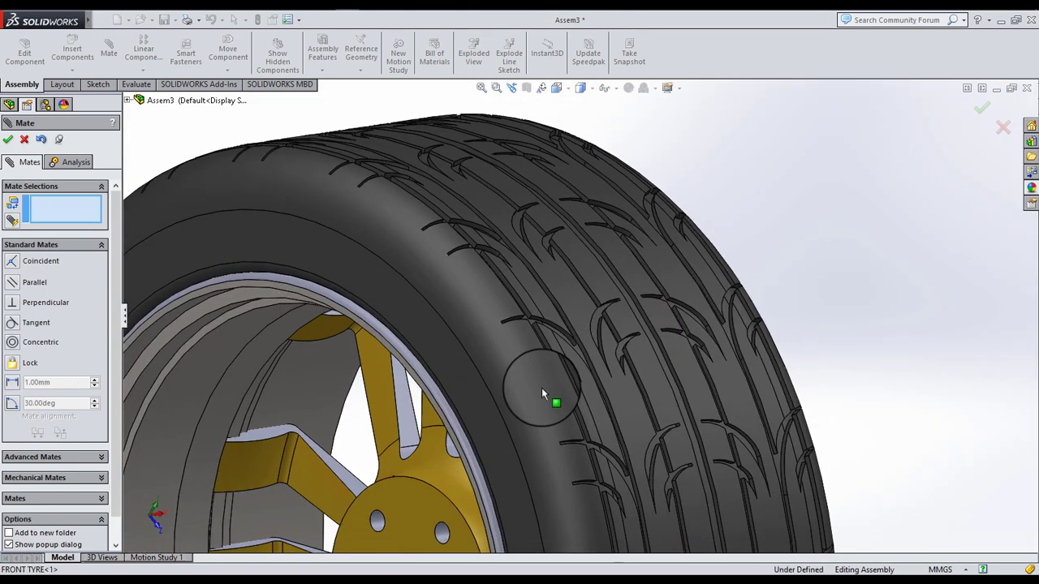
{"action": "scroll", "coordinate": [519, 422], "scroll_direction": "up", "scroll_amount": 2}
{"action": "scroll", "coordinate": [507, 456], "scroll_direction": "down", "scroll_amount": 3}
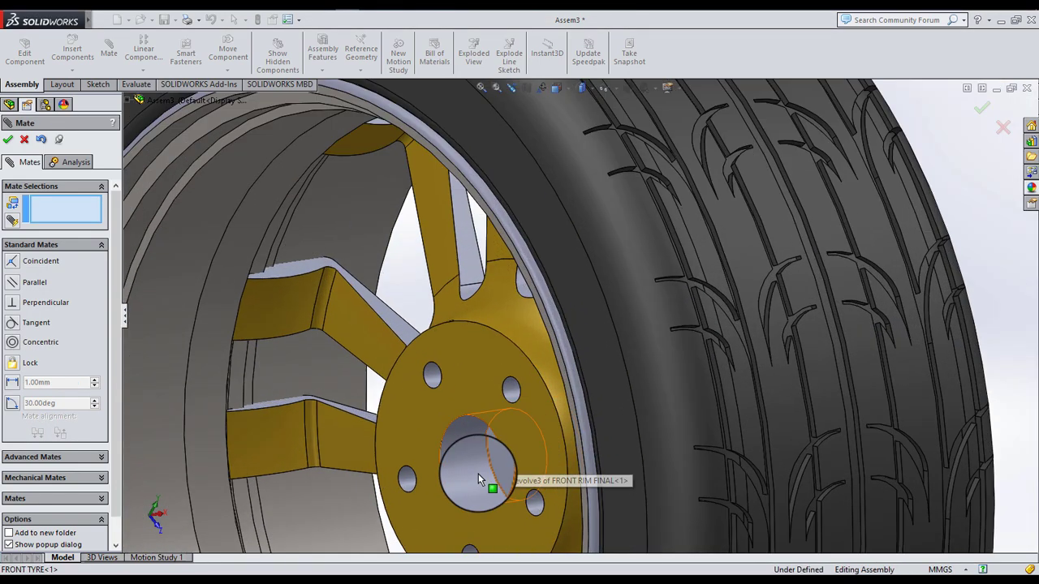
{"action": "left_click", "coordinate": [479, 486]}
{"action": "scroll", "coordinate": [482, 448], "scroll_direction": "up", "scroll_amount": 4}
{"action": "scroll", "coordinate": [482, 447], "scroll_direction": "up", "scroll_amount": 2}
{"action": "scroll", "coordinate": [469, 367], "scroll_direction": "down", "scroll_amount": 10}
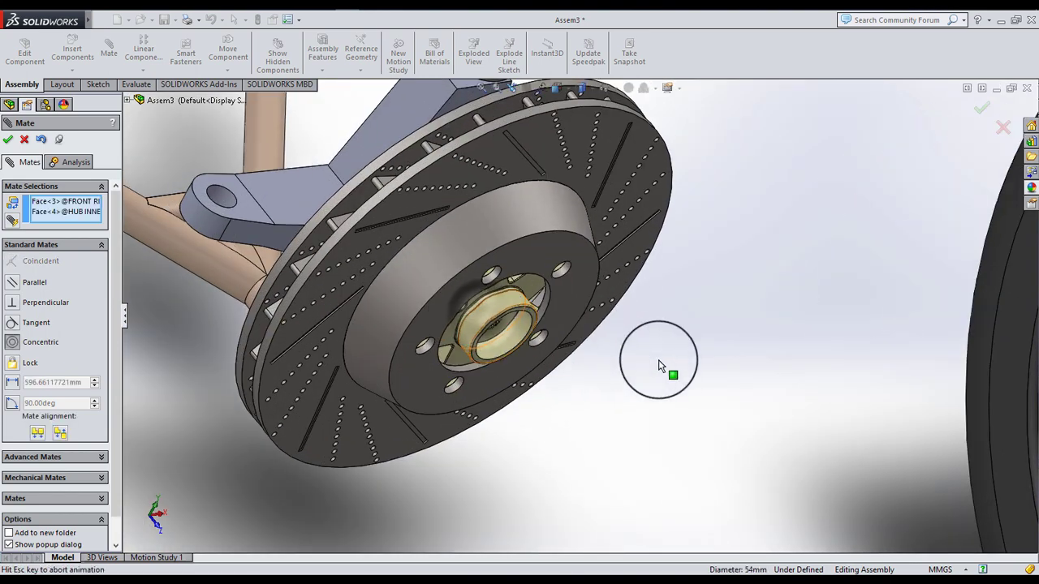
{"action": "scroll", "coordinate": [754, 375], "scroll_direction": "up", "scroll_amount": 6}
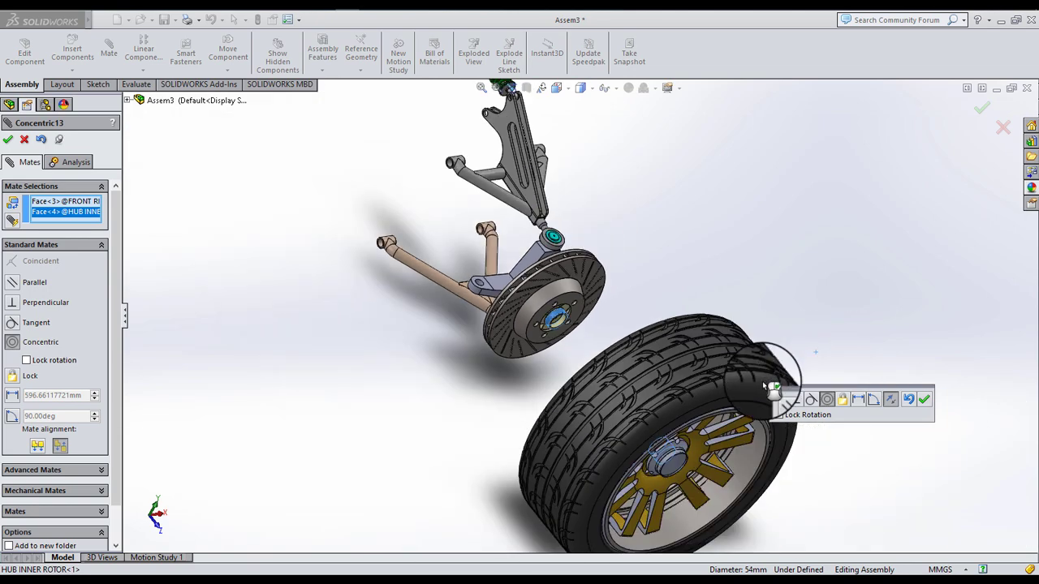
{"action": "middle_click_drag", "start_coordinate": [752, 393], "coordinate": [732, 375]}
{"action": "left_click", "coordinate": [924, 400]}
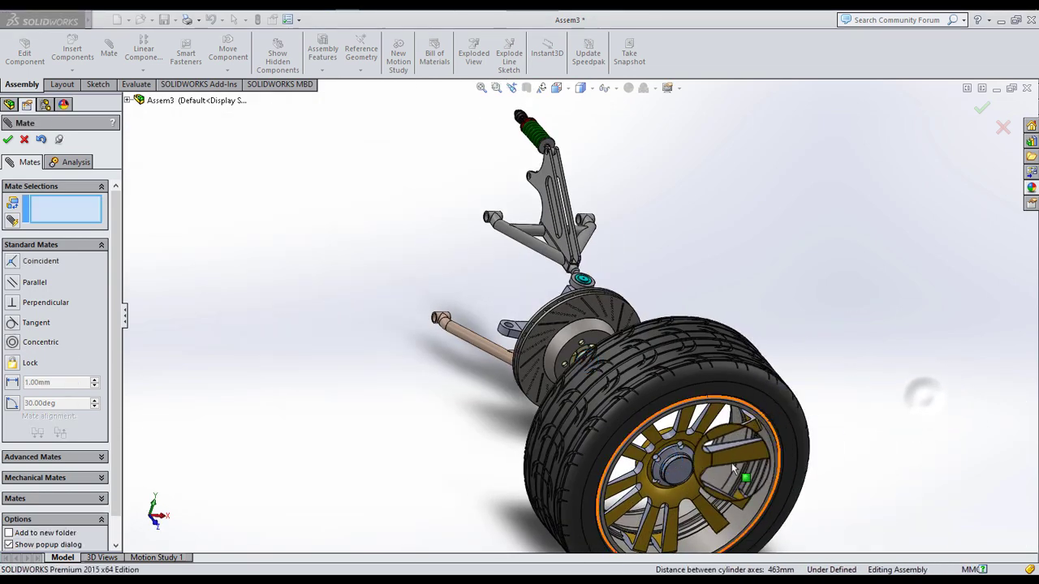
Step: Add a concentric mate between one of the rim's bolt holes and a bolt hole of the brake disc
{"action": "scroll", "coordinate": [656, 418], "scroll_direction": "down", "scroll_amount": 10}
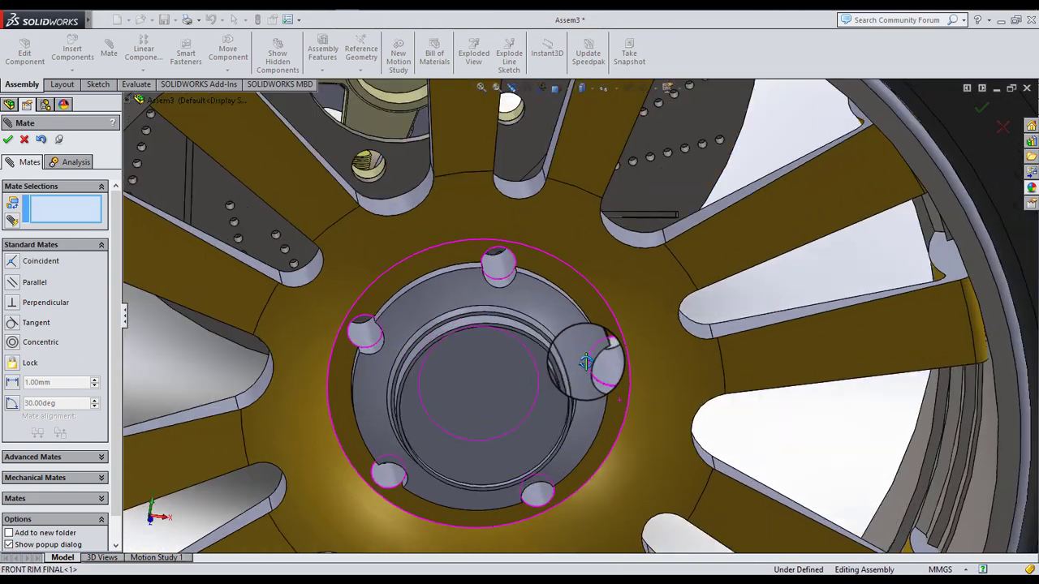
{"action": "left_click_drag", "start_coordinate": [585, 362], "coordinate": [499, 280]}
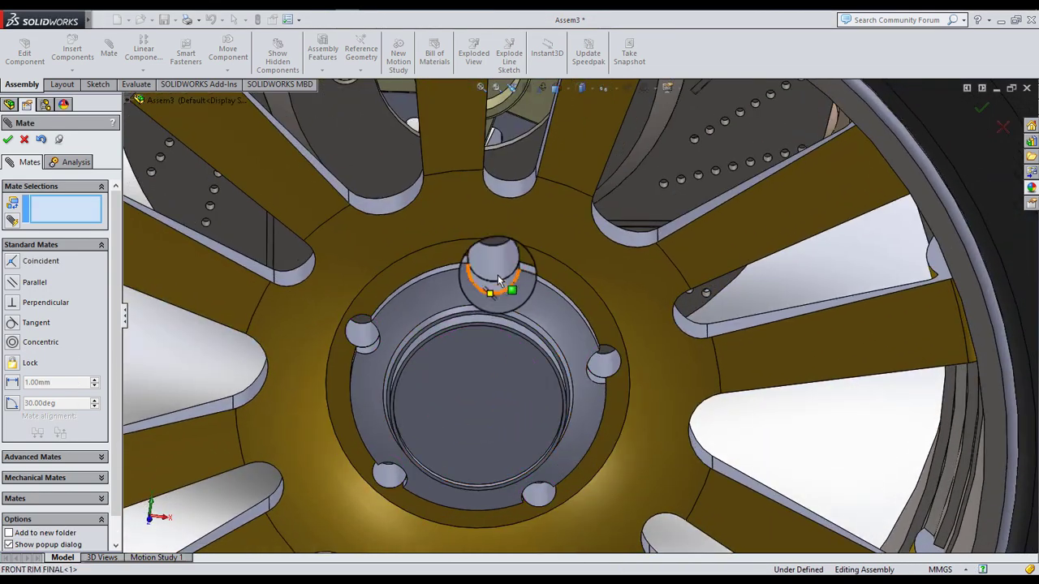
{"action": "scroll", "coordinate": [503, 278], "scroll_direction": "up", "scroll_amount": 6}
{"action": "middle_click_drag", "start_coordinate": [503, 279], "coordinate": [877, 279]}
{"action": "scroll", "coordinate": [878, 279], "scroll_direction": "down", "scroll_amount": 10}
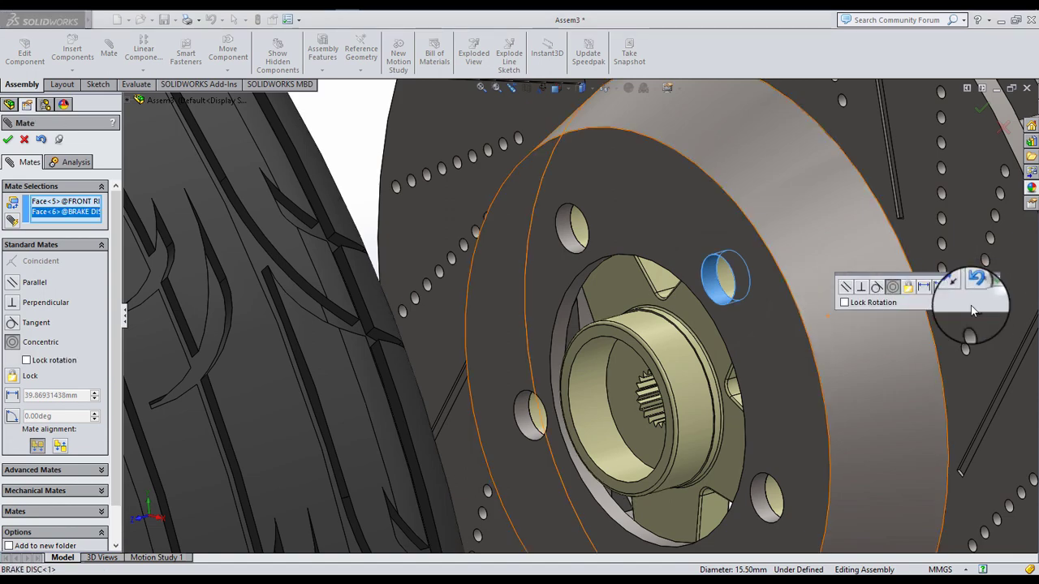
{"action": "left_click", "coordinate": [953, 282]}
Step: Add a coincident mate between the brake disc's flat outer face around the bolt holes and the rim's mating mounting face
{"action": "middle_click_drag", "start_coordinate": [774, 331], "coordinate": [716, 310]}
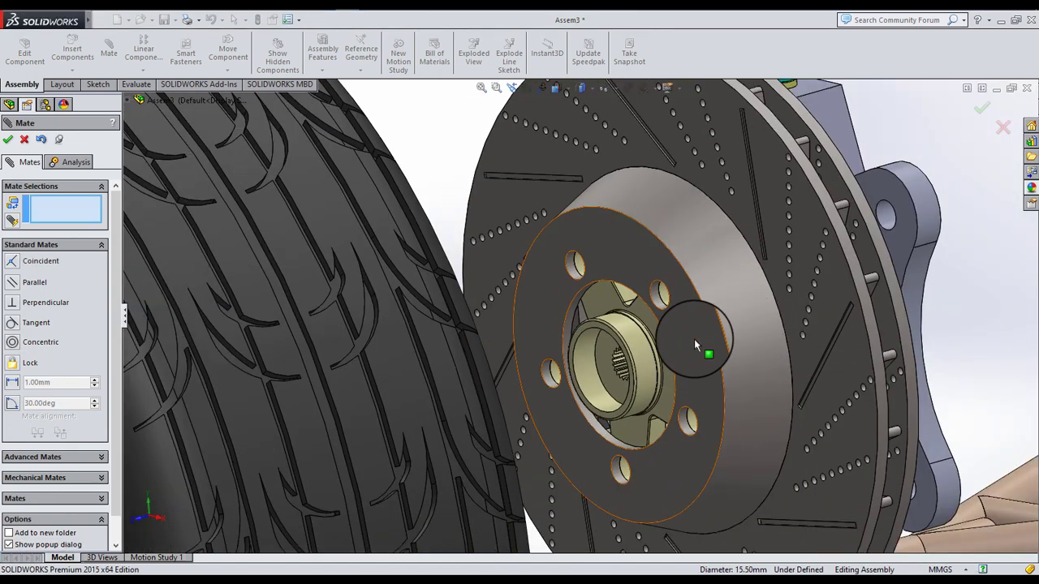
{"action": "scroll", "coordinate": [654, 359], "scroll_direction": "up", "scroll_amount": 10}
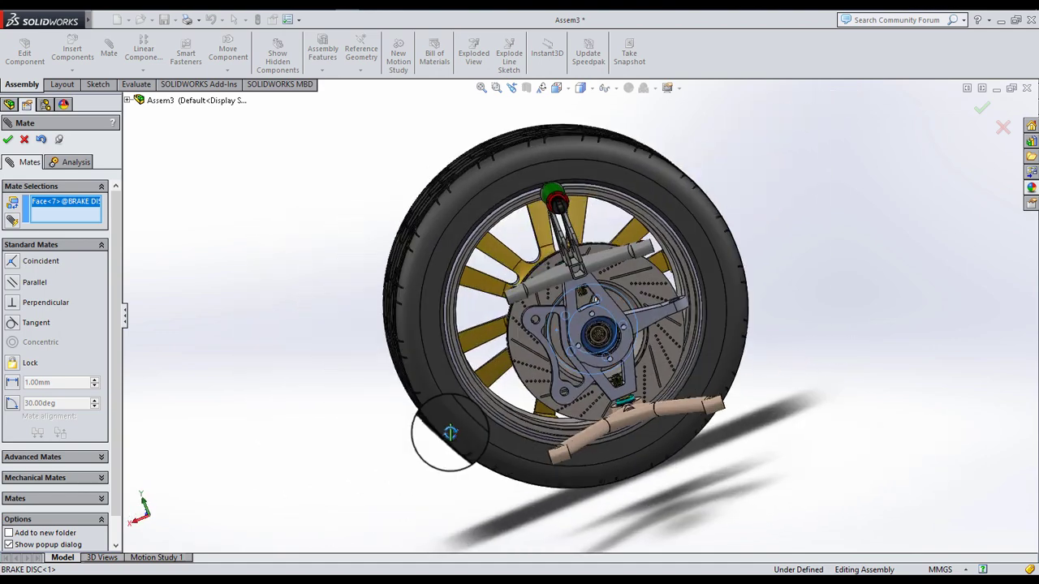
{"action": "scroll", "coordinate": [494, 314], "scroll_direction": "down", "scroll_amount": 5}
{"action": "left_click", "coordinate": [518, 337]}
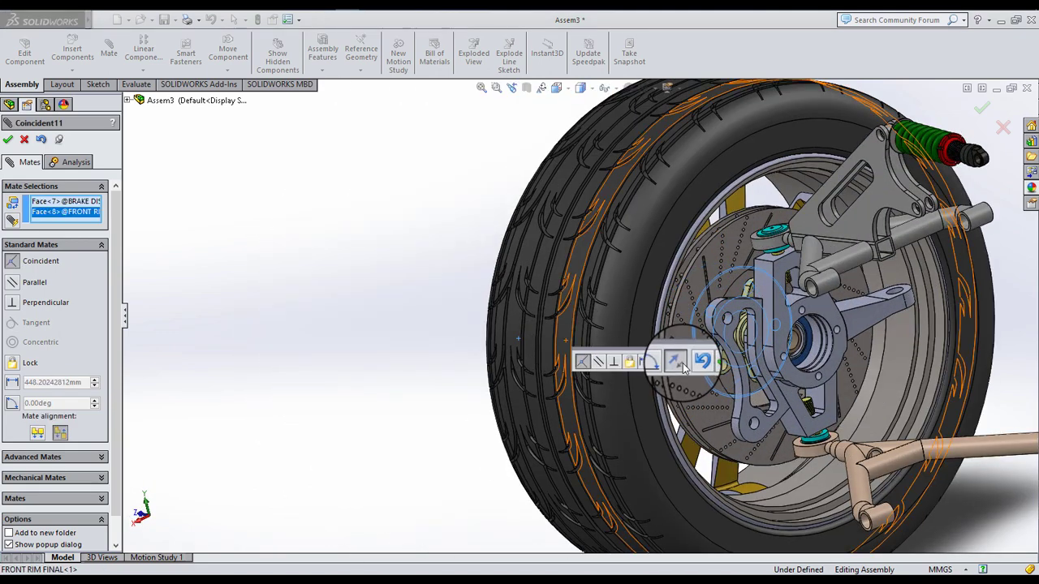
{"action": "left_click", "coordinate": [711, 364]}
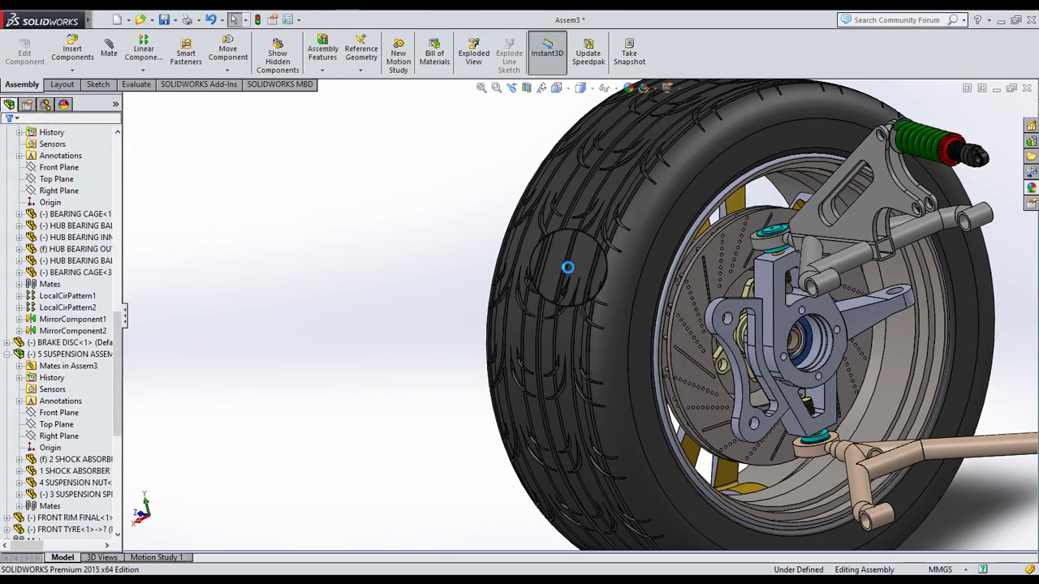
Step: Examine the mounted wheel from the knuckle side and the outer rim side, including the hub centre and spokes
{"action": "scroll", "coordinate": [669, 277], "scroll_direction": "up", "scroll_amount": 2}
{"action": "middle_click_drag", "start_coordinate": [597, 300], "coordinate": [860, 324]}
{"action": "middle_click_drag", "start_coordinate": [589, 353], "coordinate": [800, 353]}
{"action": "scroll", "coordinate": [688, 388], "scroll_direction": "down", "scroll_amount": 3}
{"action": "middle_click_drag", "start_coordinate": [686, 390], "coordinate": [613, 361]}
{"action": "scroll", "coordinate": [619, 358], "scroll_direction": "down", "scroll_amount": 1}
{"action": "scroll", "coordinate": [614, 360], "scroll_direction": "up", "scroll_amount": 5}
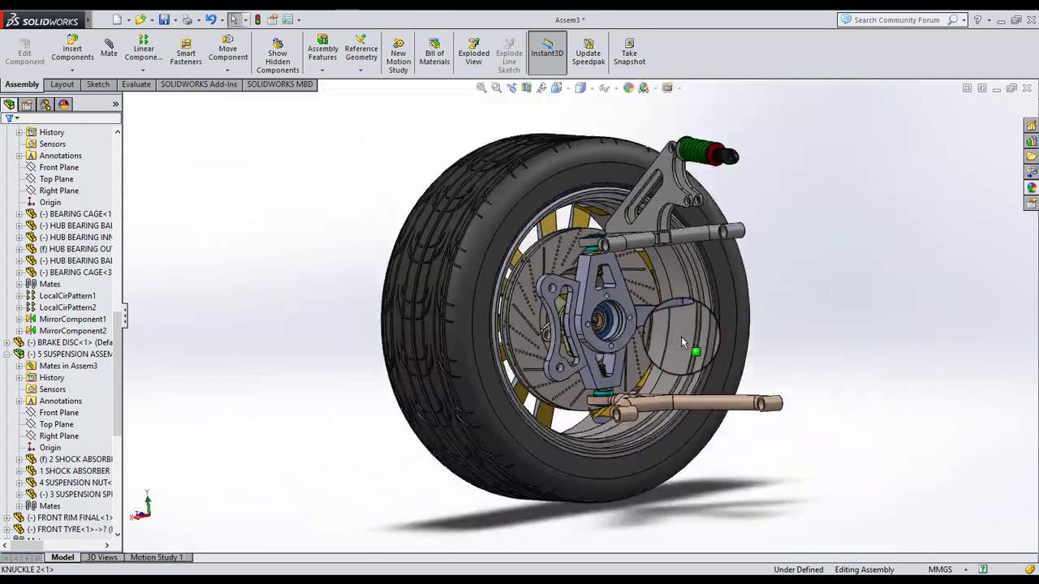
{"action": "middle_click_drag", "start_coordinate": [690, 349], "coordinate": [462, 394]}
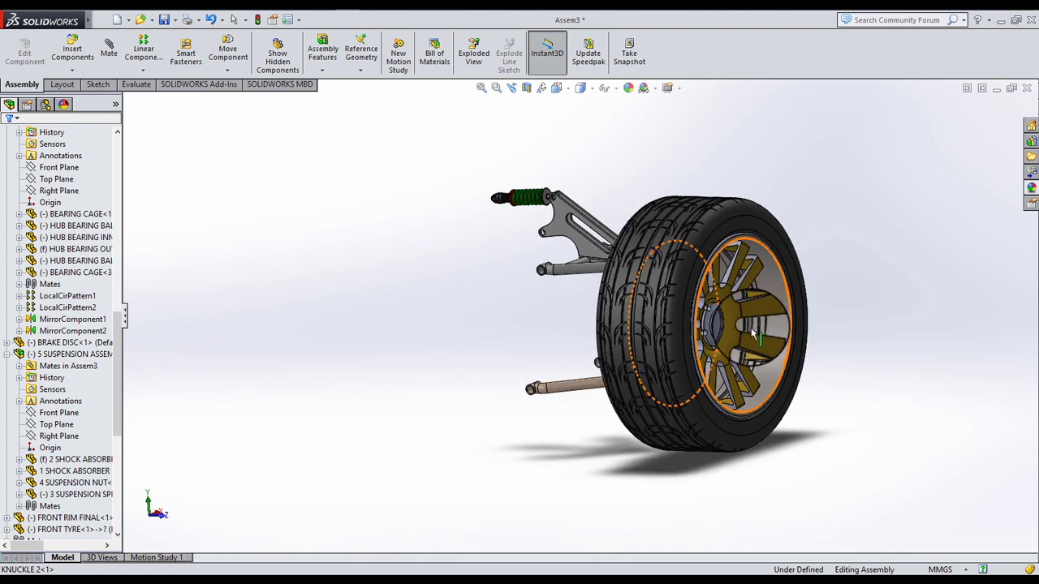
{"action": "scroll", "coordinate": [680, 349], "scroll_direction": "down", "scroll_amount": 2}
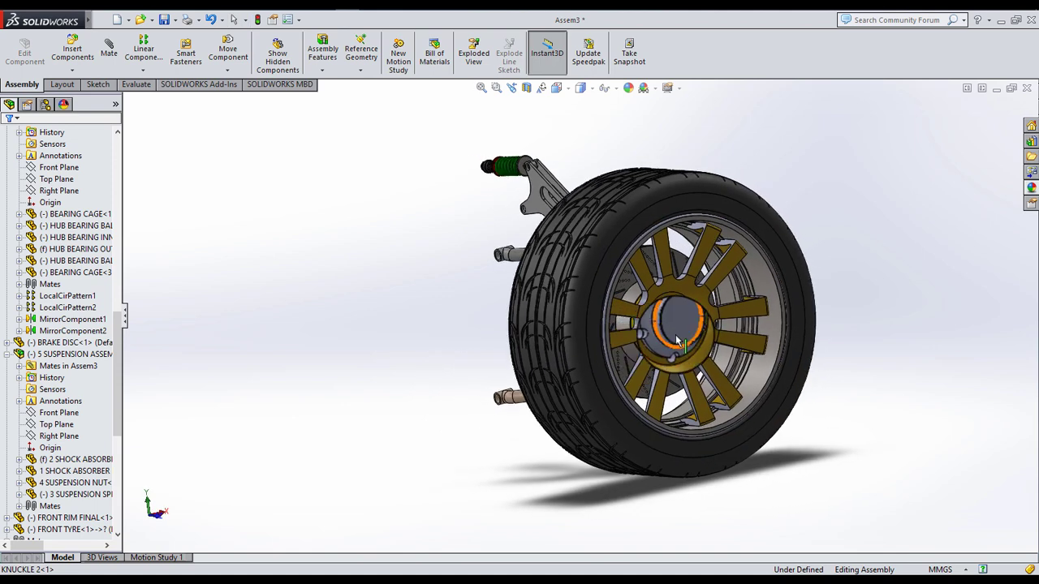
{"action": "scroll", "coordinate": [680, 349], "scroll_direction": "down", "scroll_amount": 3}
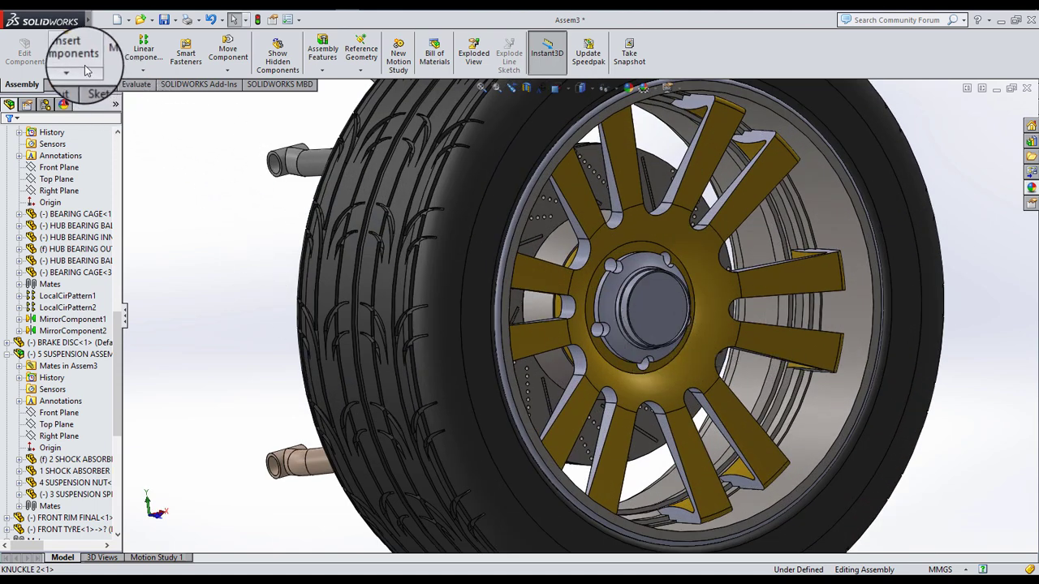
Step: Add a coincident mate between the Front Plane of the tyre and the Front Plane of the rim
{"action": "left_click", "coordinate": [109, 50]}
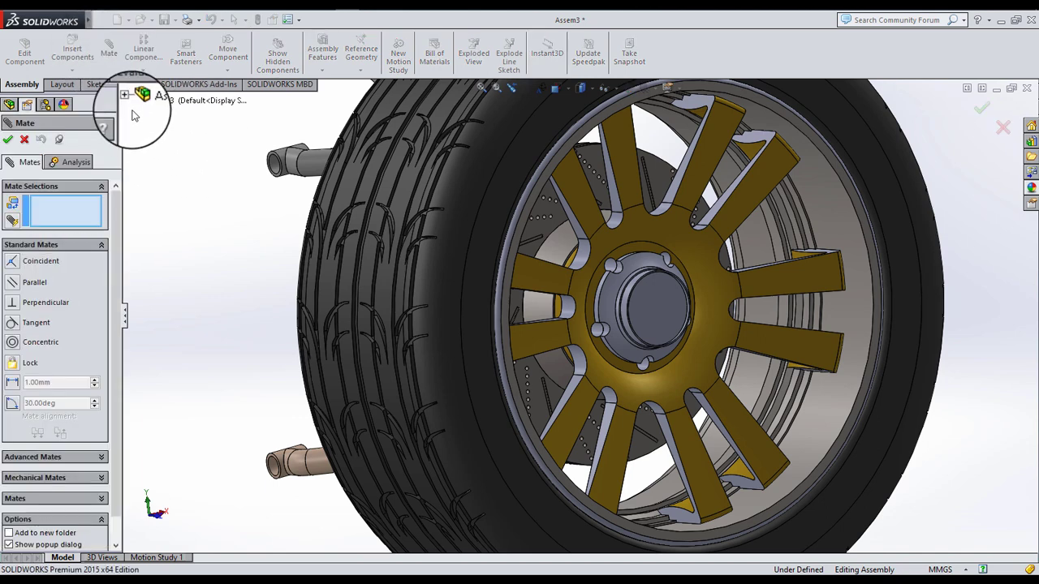
{"action": "left_click", "coordinate": [128, 100]}
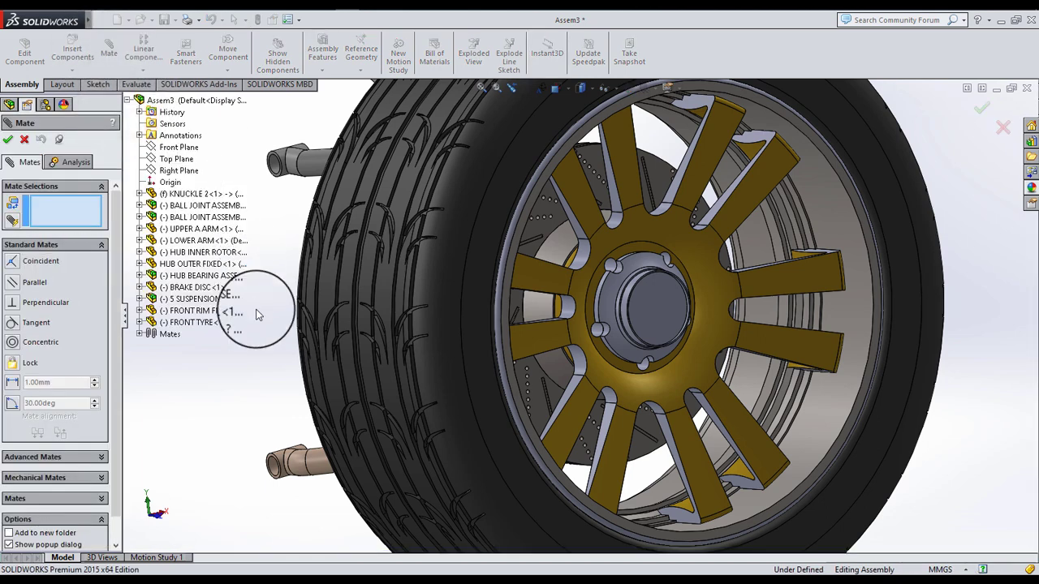
{"action": "left_click", "coordinate": [139, 323]}
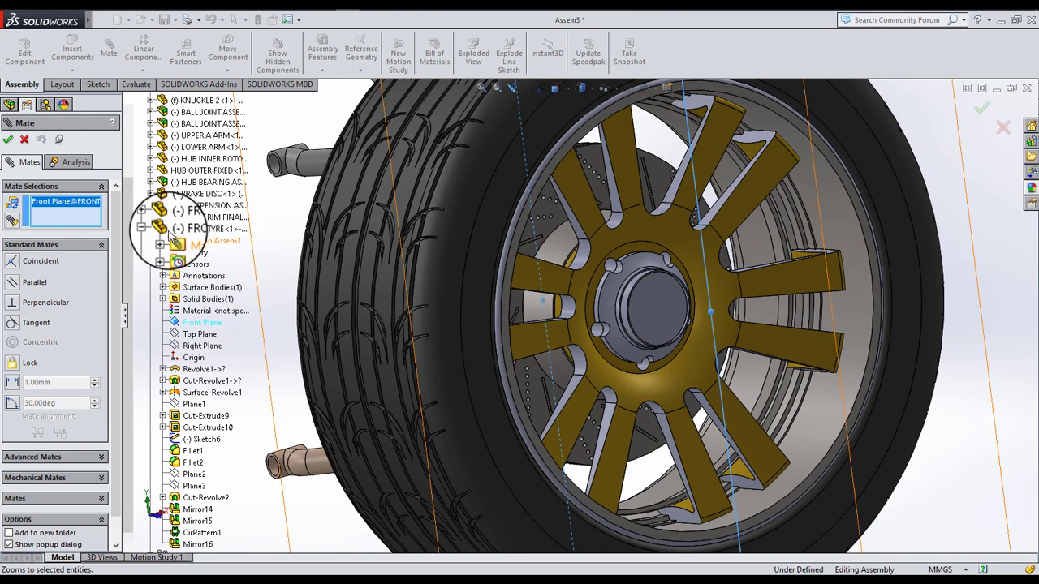
{"action": "left_click", "coordinate": [150, 217]}
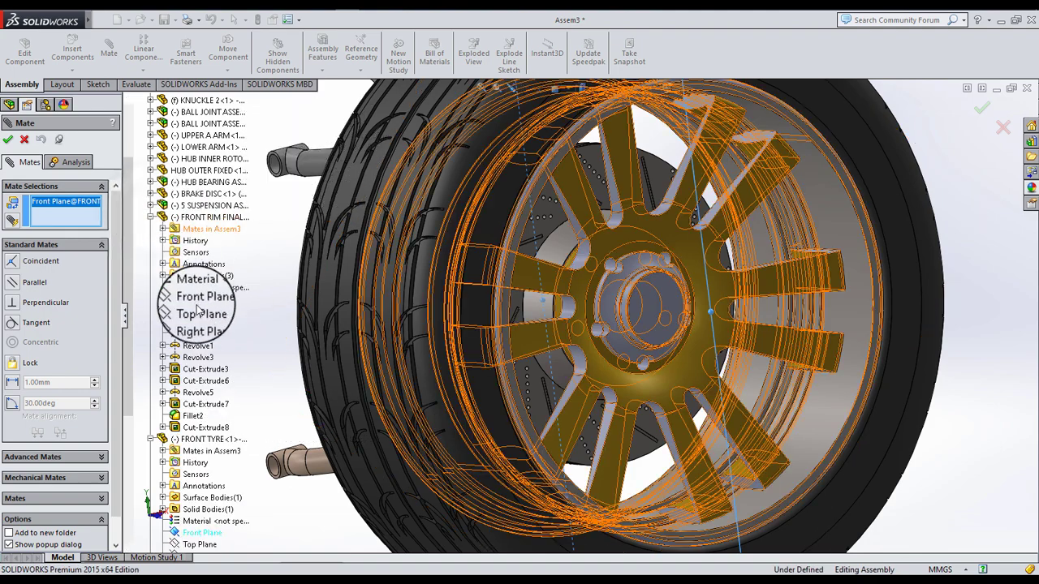
{"action": "left_click", "coordinate": [198, 301]}
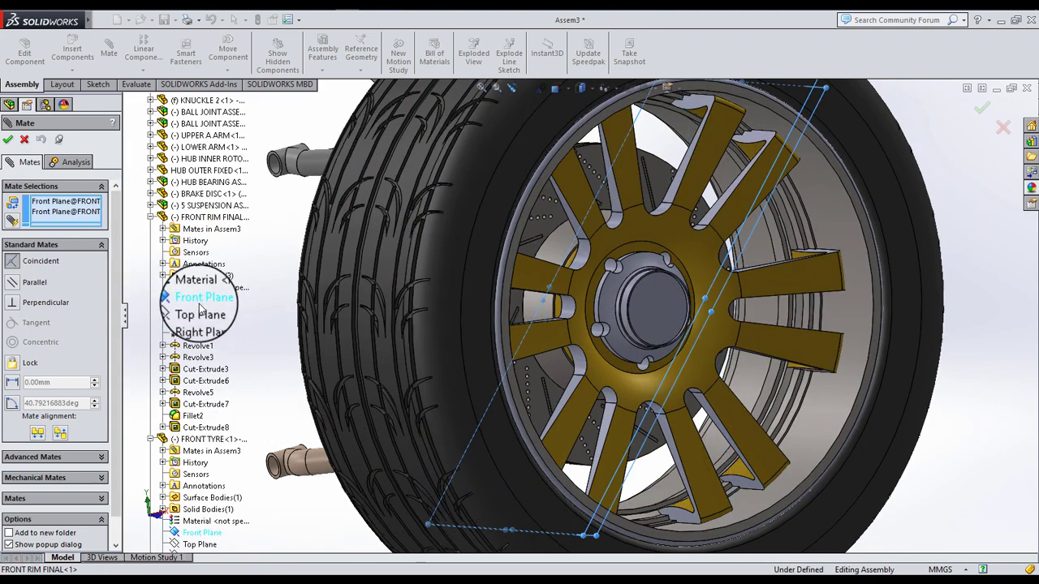
{"action": "left_click", "coordinate": [182, 289]}
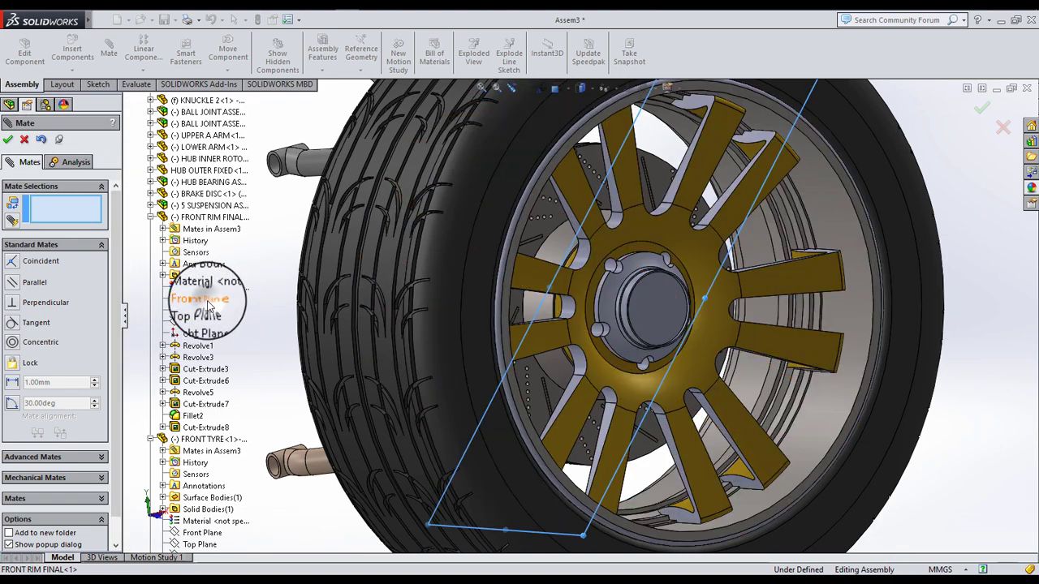
{"action": "left_click", "coordinate": [202, 299]}
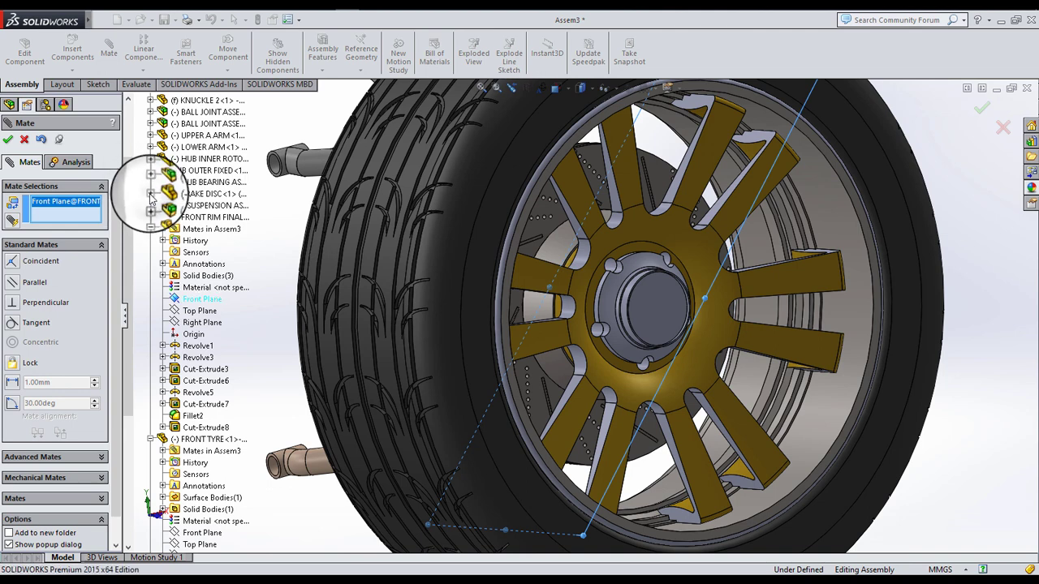
{"action": "left_click", "coordinate": [150, 195]}
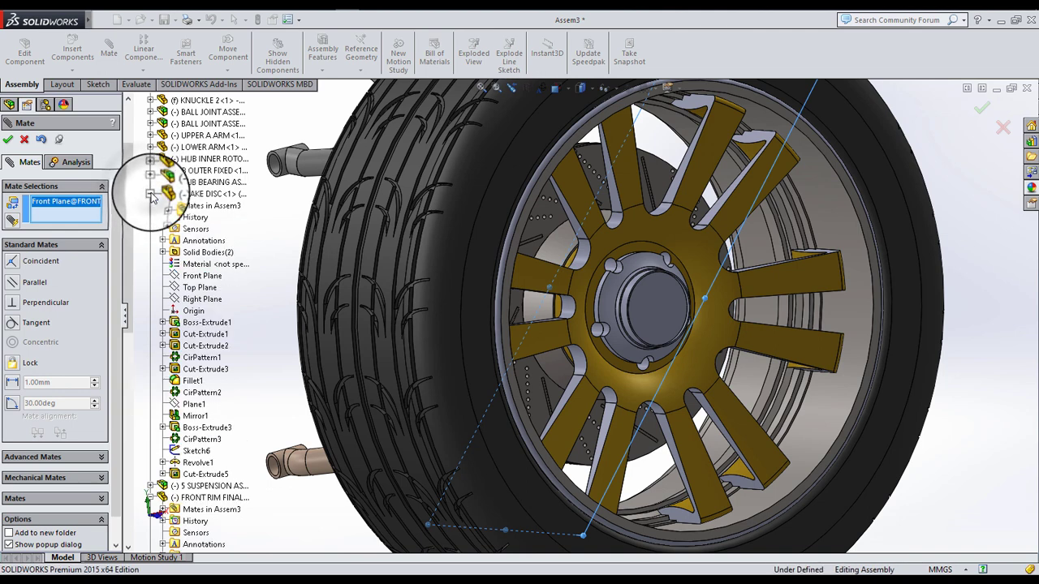
{"action": "left_click", "coordinate": [204, 300]}
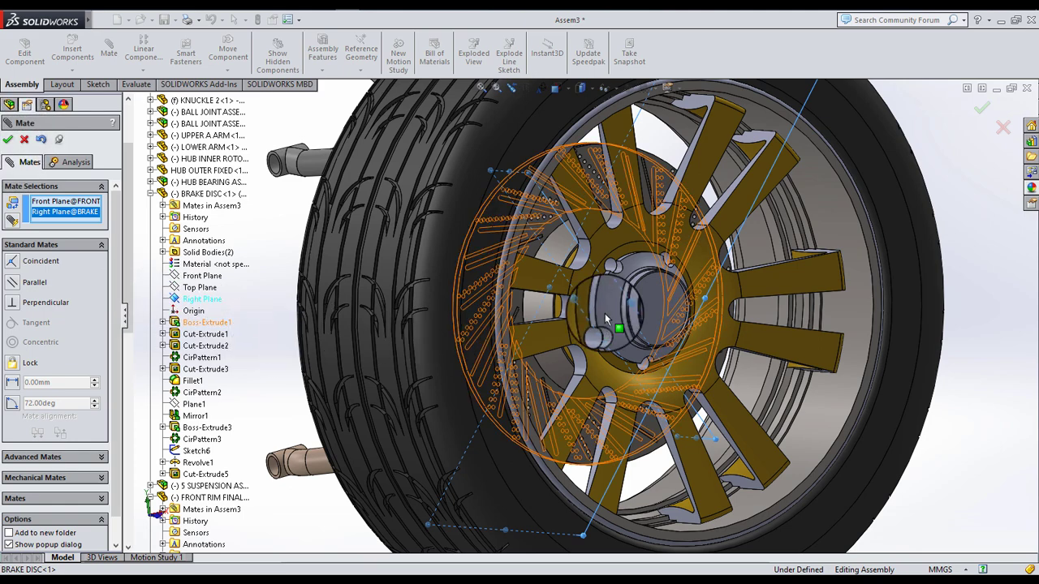
{"action": "scroll", "coordinate": [625, 287], "scroll_direction": "up", "scroll_amount": 3}
{"action": "mouse_move", "coordinate": [639, 294]}
{"action": "middle_mouse_down"}
{"action": "mouse_move", "coordinate": [683, 285]}
{"action": "mouse_move", "coordinate": [646, 194]}
{"action": "mouse_move", "coordinate": [622, 264]}
{"action": "mouse_move", "coordinate": [630, 299]}
{"action": "middle_mouse_up"}
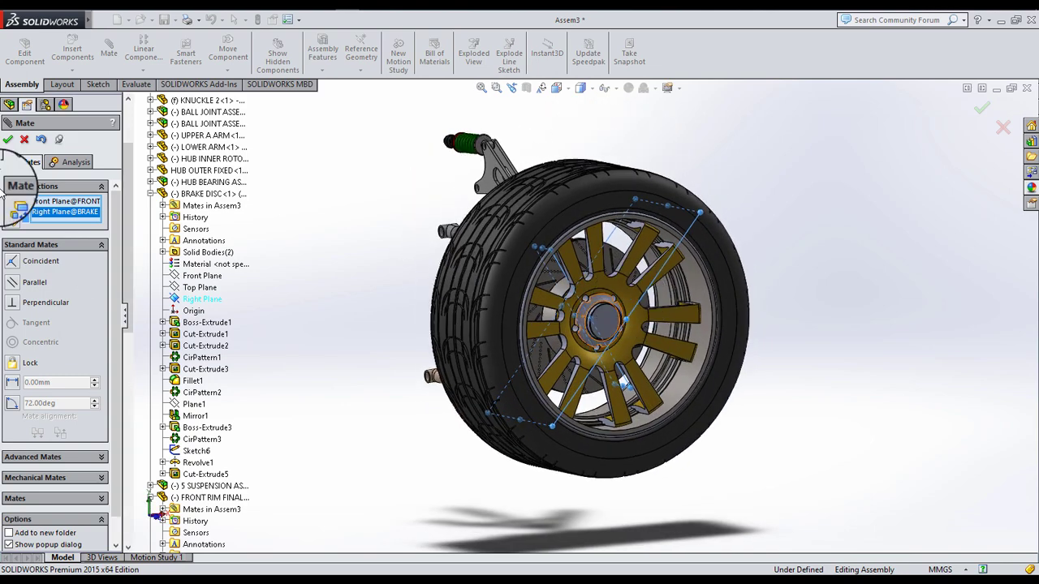
{"action": "key", "text": "Escape"}
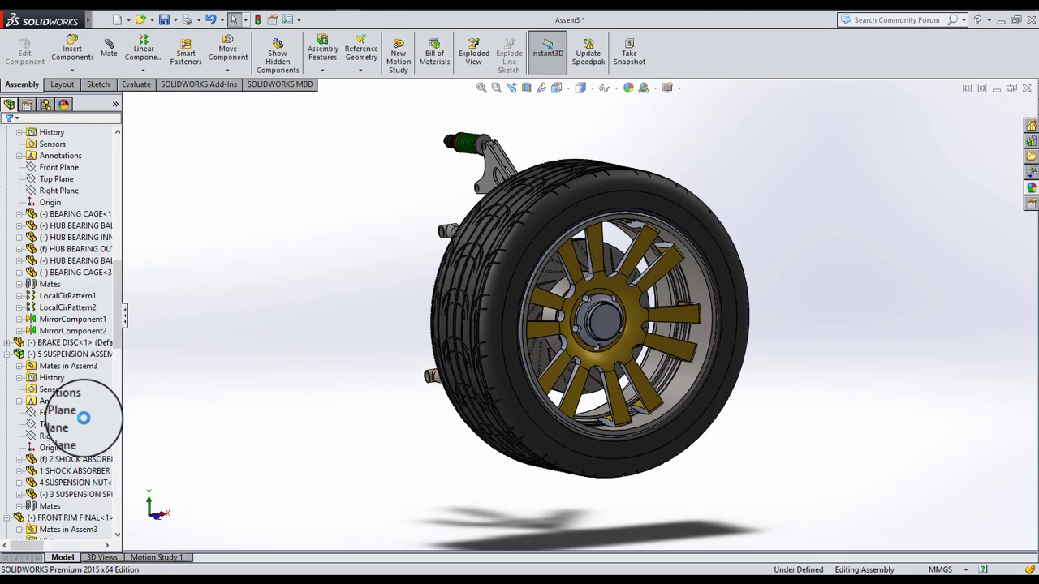
Step: Check the last coincident mate between the rim and the tyre in the assembly's mate list
{"action": "scroll", "coordinate": [47, 510], "scroll_direction": "down", "scroll_amount": 20}
{"action": "scroll", "coordinate": [46, 525], "scroll_direction": "down", "scroll_amount": 3}
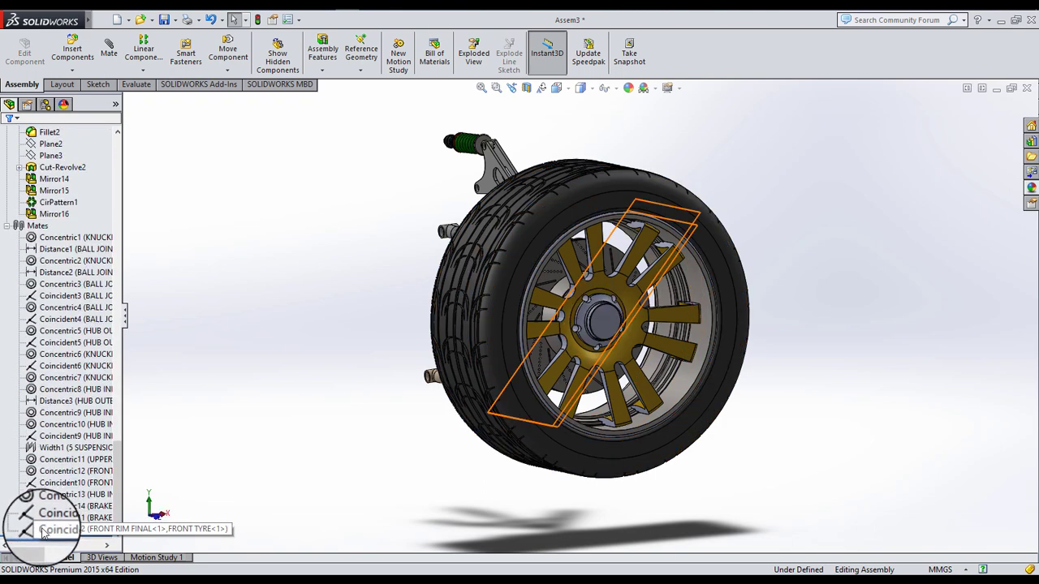
{"action": "left_click", "coordinate": [46, 529]}
{"action": "left_click", "coordinate": [182, 327]}
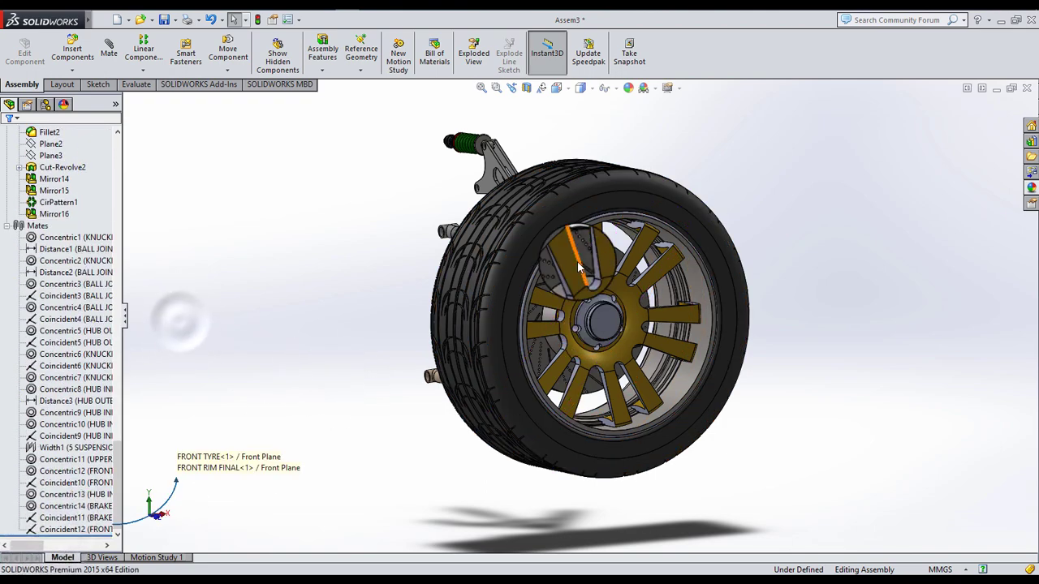
Step: Inspect the completed corner assembly from several sides, covering the tyre, shock absorber, A-arms, knuckle and brake disc
{"action": "scroll", "coordinate": [561, 190], "scroll_direction": "down", "scroll_amount": 5}
{"action": "left_click", "coordinate": [575, 189]}
{"action": "left_click_drag", "start_coordinate": [840, 215], "coordinate": [603, 283]}
{"action": "scroll", "coordinate": [603, 283], "scroll_direction": "up", "scroll_amount": 5}
{"action": "middle_click_drag", "start_coordinate": [630, 273], "coordinate": [614, 302]}
{"action": "scroll", "coordinate": [568, 282], "scroll_direction": "down", "scroll_amount": 2}
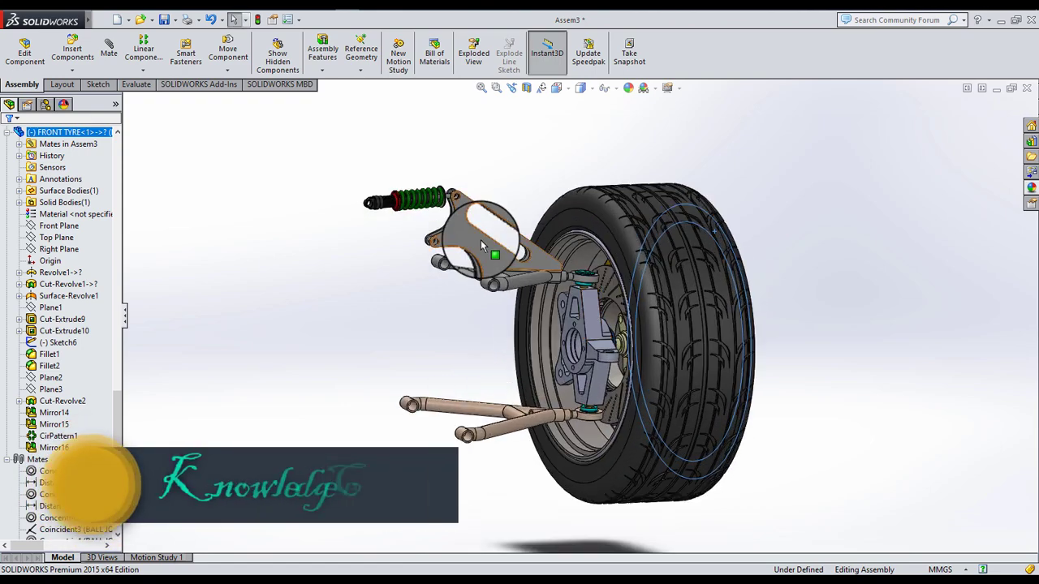
{"action": "scroll", "coordinate": [487, 253], "scroll_direction": "down", "scroll_amount": 3}
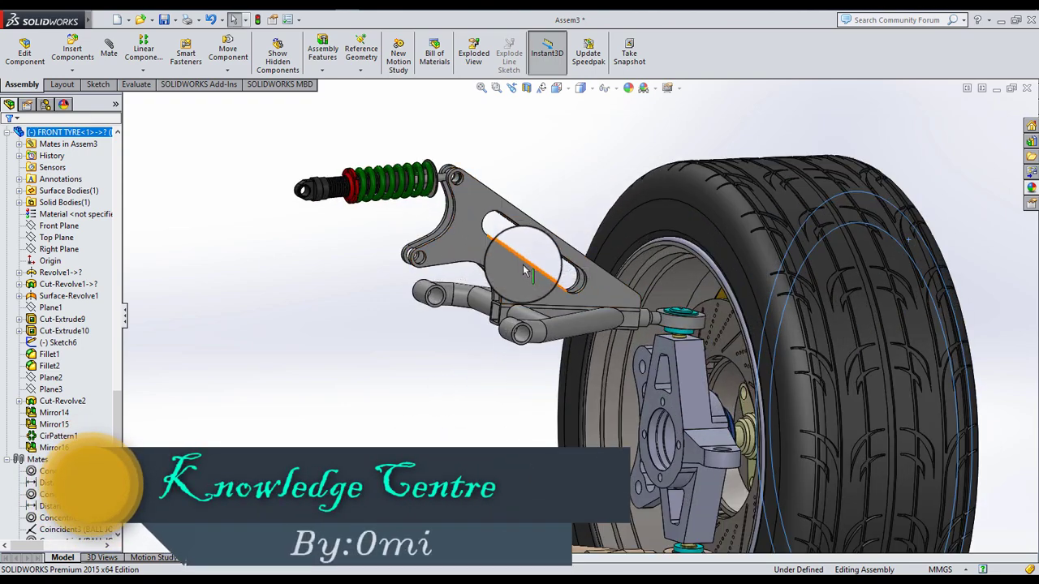
{"action": "scroll", "coordinate": [759, 379], "scroll_direction": "up", "scroll_amount": 3}
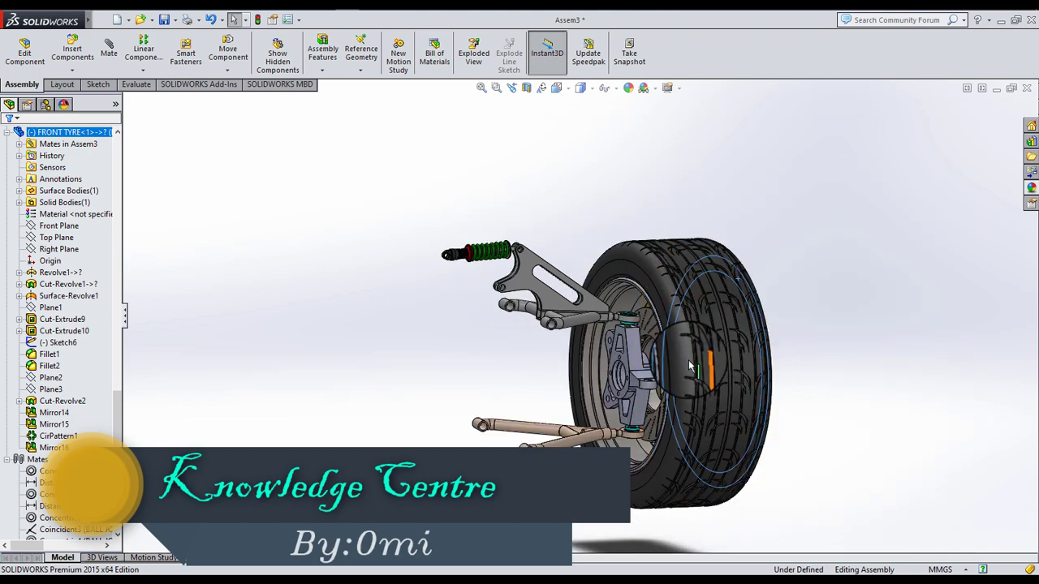
{"action": "middle_click_drag", "start_coordinate": [690, 367], "coordinate": [647, 417]}
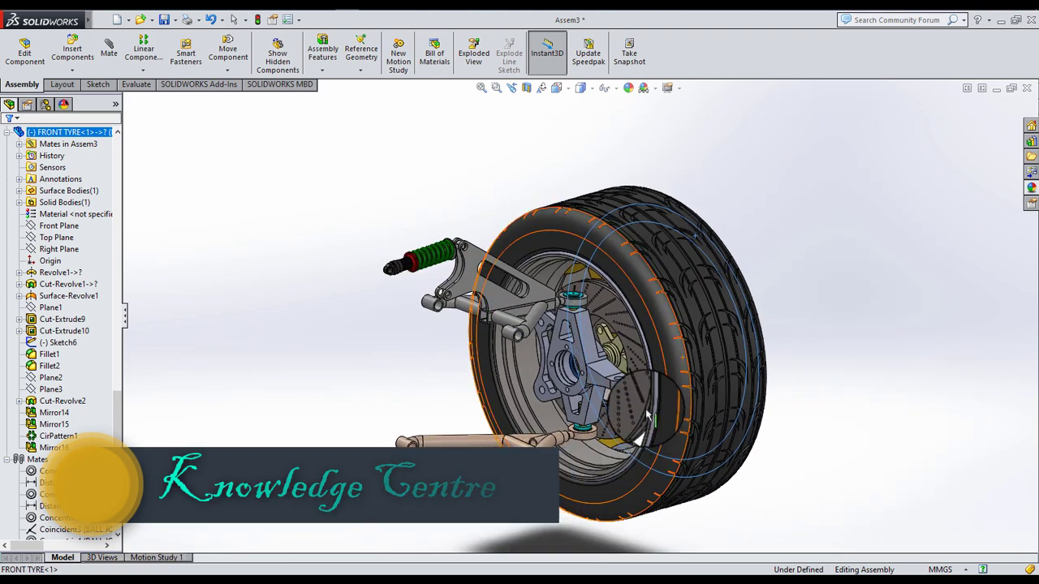
{"action": "scroll", "coordinate": [659, 396], "scroll_direction": "up", "scroll_amount": 4}
{"action": "scroll", "coordinate": [618, 362], "scroll_direction": "down", "scroll_amount": 5}
{"action": "middle_click_drag", "start_coordinate": [605, 361], "coordinate": [880, 281]}
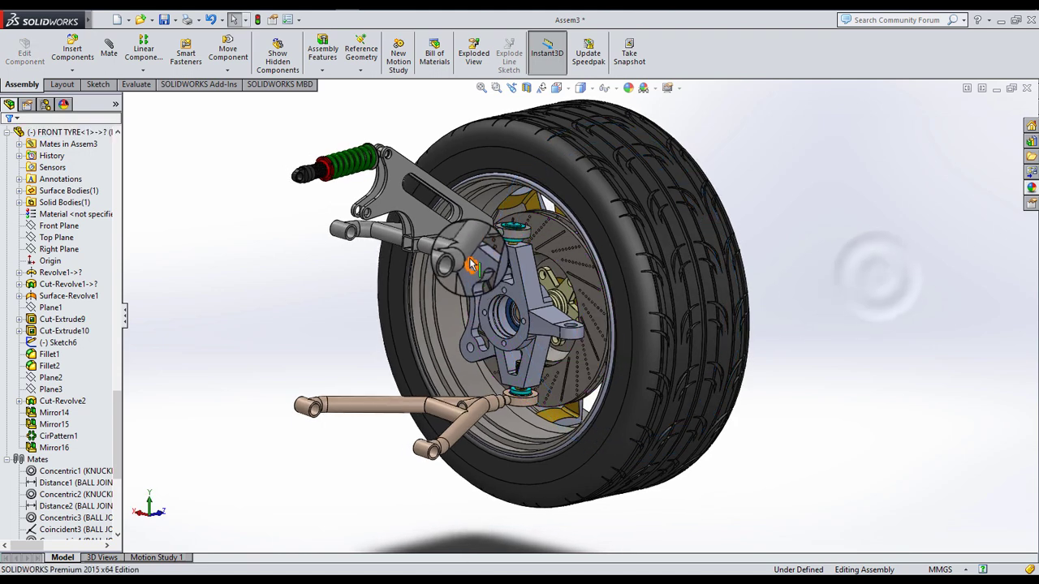
{"action": "left_click", "coordinate": [606, 90]}
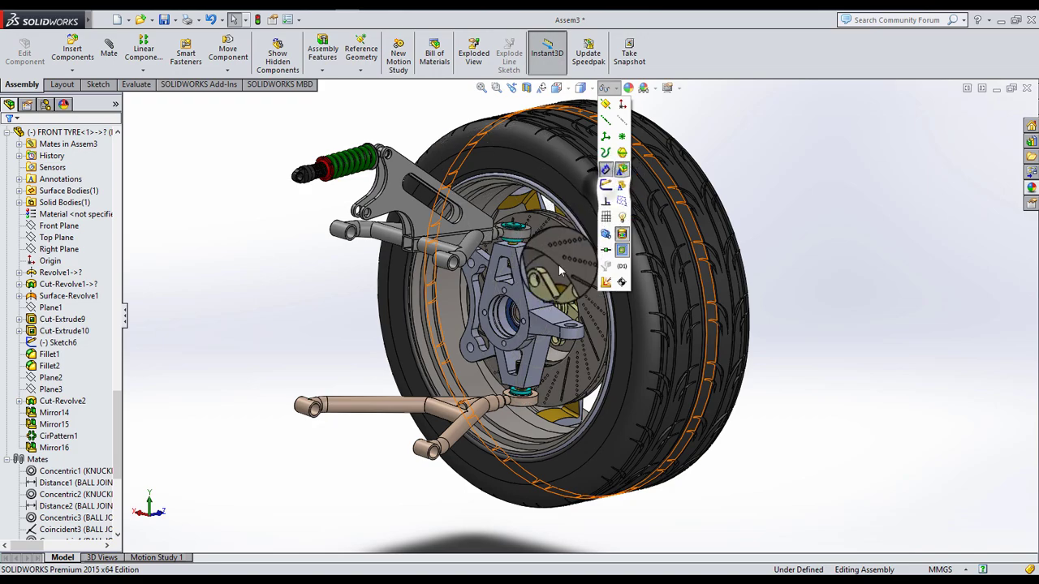
{"action": "middle_click_drag", "start_coordinate": [560, 271], "coordinate": [529, 276]}
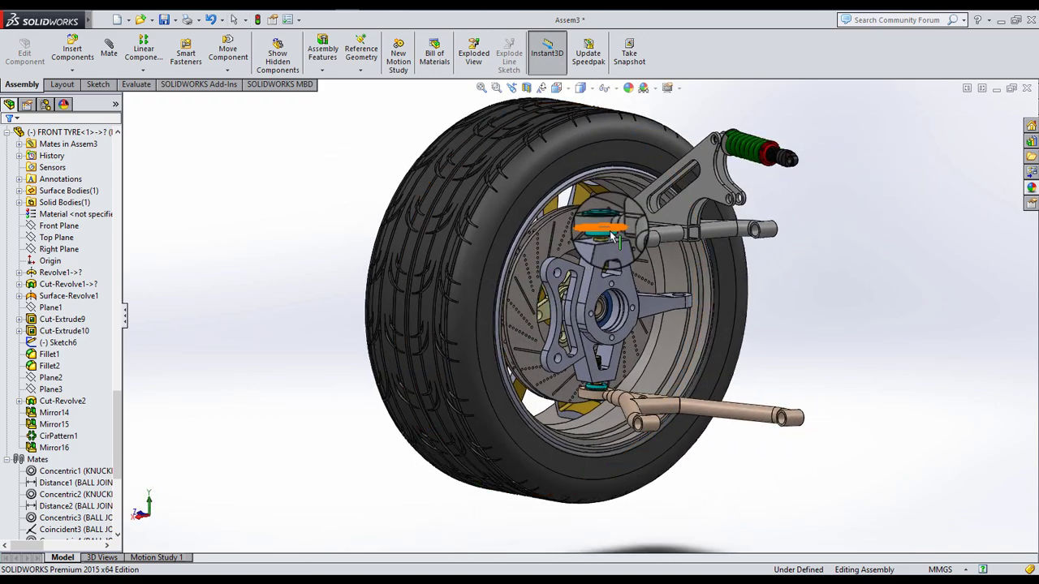
{"action": "scroll", "coordinate": [625, 282], "scroll_direction": "down", "scroll_amount": 2}
{"action": "scroll", "coordinate": [626, 283], "scroll_direction": "up", "scroll_amount": 2}
{"action": "mouse_move", "coordinate": [626, 285]}
{"action": "middle_mouse_down"}
{"action": "mouse_move", "coordinate": [604, 312]}
{"action": "mouse_move", "coordinate": [541, 331]}
{"action": "mouse_move", "coordinate": [558, 326]}
{"action": "mouse_move", "coordinate": [476, 303]}
{"action": "mouse_move", "coordinate": [532, 332]}
{"action": "mouse_move", "coordinate": [569, 256]}
{"action": "mouse_move", "coordinate": [625, 302]}
{"action": "middle_mouse_up"}
{"action": "scroll", "coordinate": [558, 276], "scroll_direction": "down", "scroll_amount": 1}
{"action": "scroll", "coordinate": [566, 262], "scroll_direction": "down", "scroll_amount": 3}
{"action": "scroll", "coordinate": [578, 263], "scroll_direction": "up", "scroll_amount": 5}
{"action": "scroll", "coordinate": [570, 256], "scroll_direction": "down", "scroll_amount": 2}
{"action": "scroll", "coordinate": [629, 304], "scroll_direction": "down", "scroll_amount": 2}
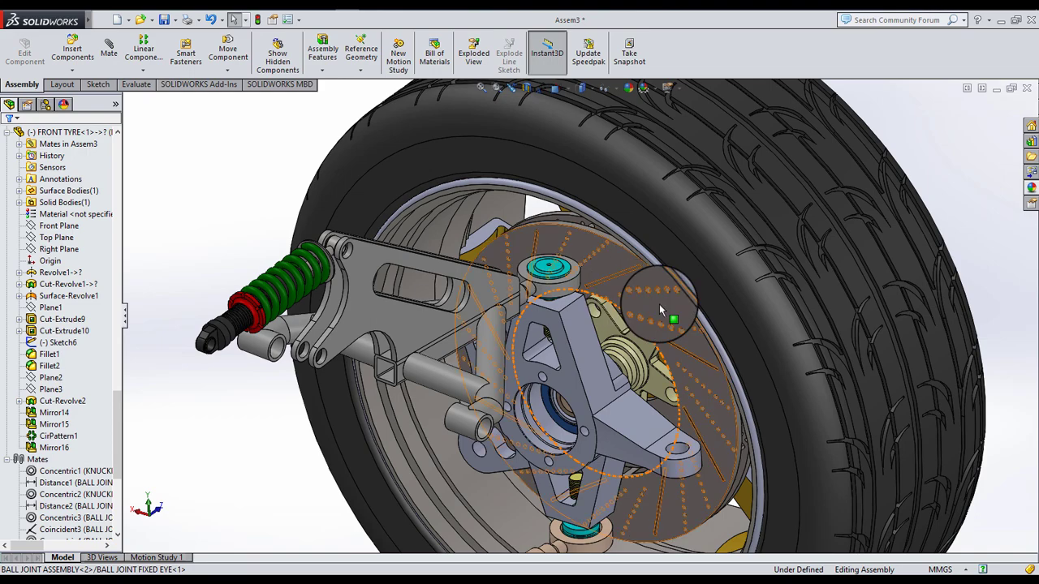